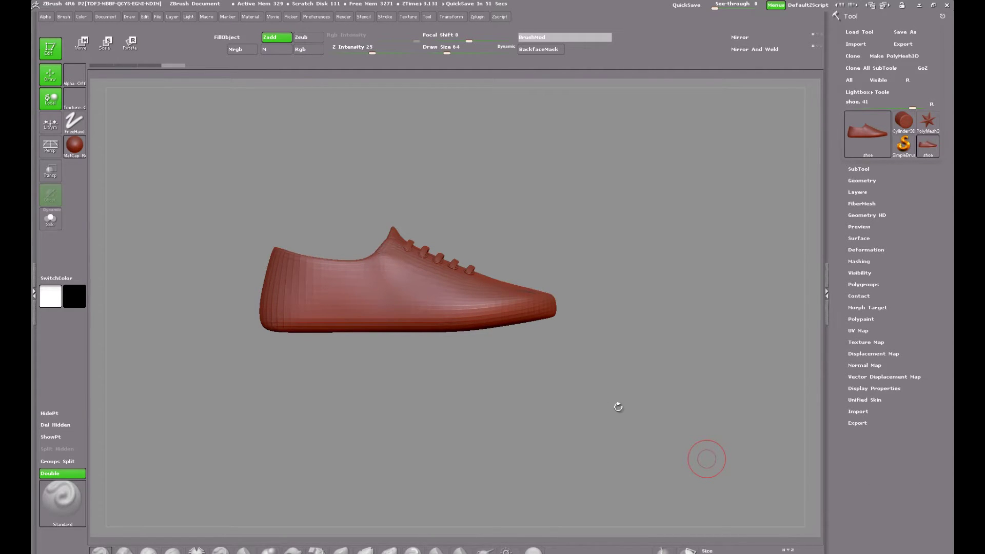
mouse_move(616, 406)
left_mouse_down()
mouse_move(578, 448)
mouse_move(586, 471)
mouse_move(598, 475)
mouse_move(619, 408)
left_mouse_up()
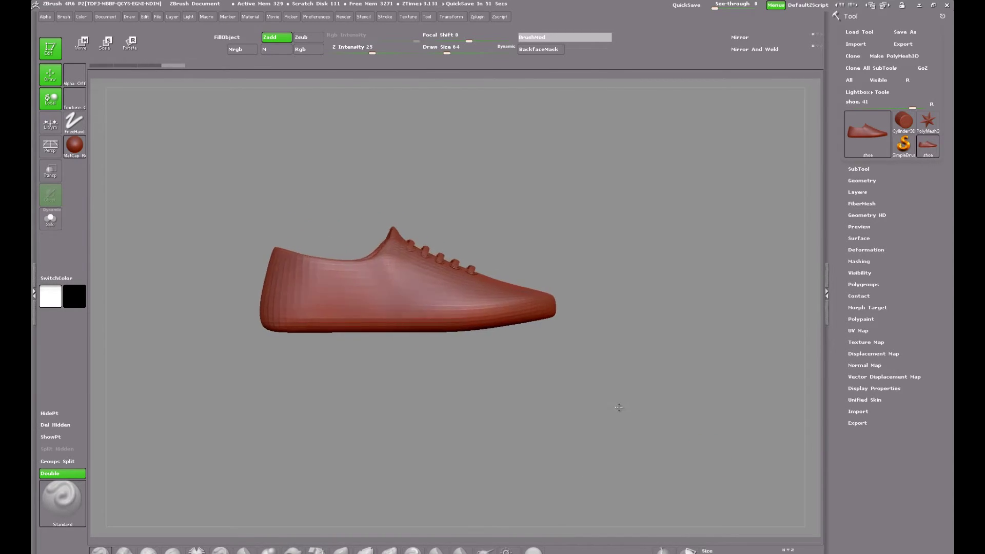
left_click_drag(627, 356, 626, 391, "alt")
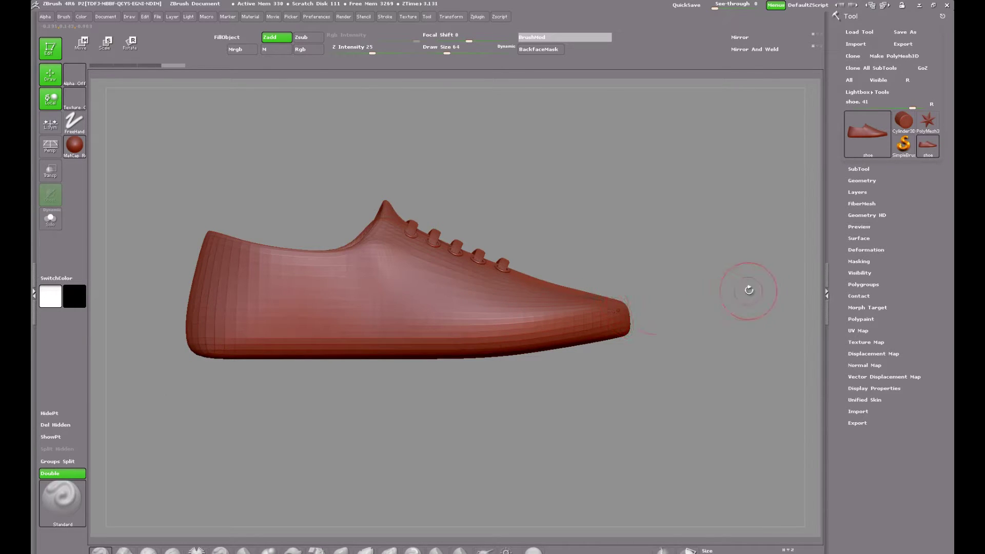
left_click_drag(747, 290, 725, 351)
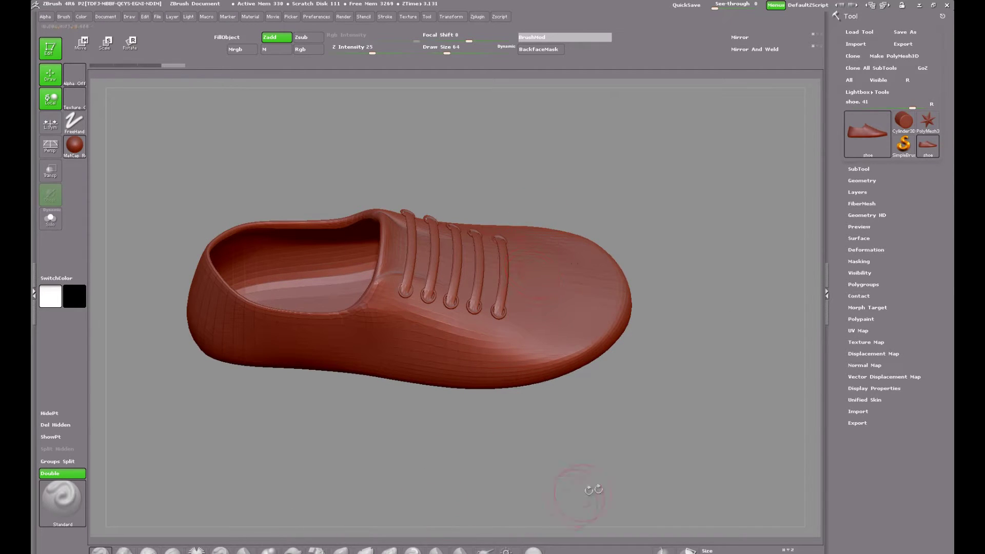
left_click_drag(607, 469, 611, 409)
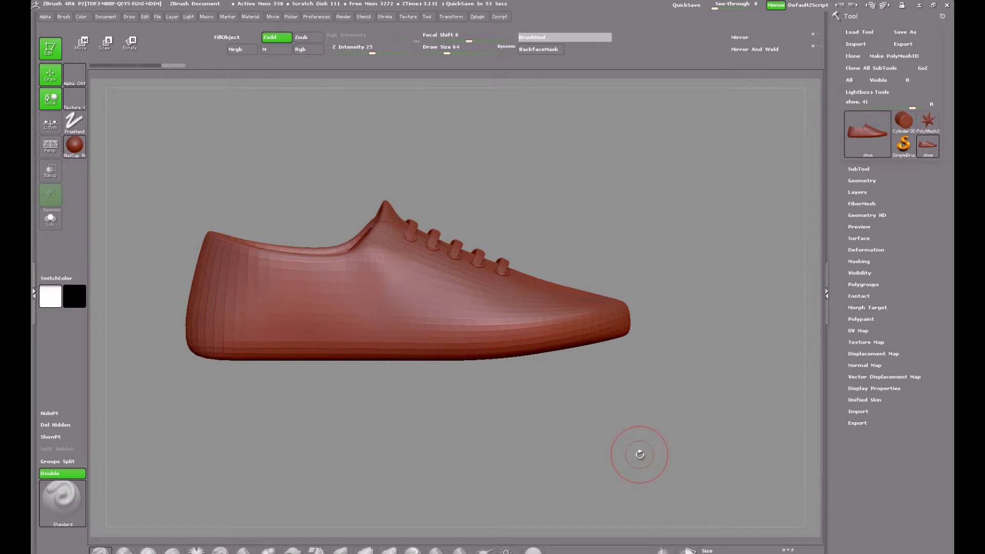
left_click_drag(639, 455, 639, 450)
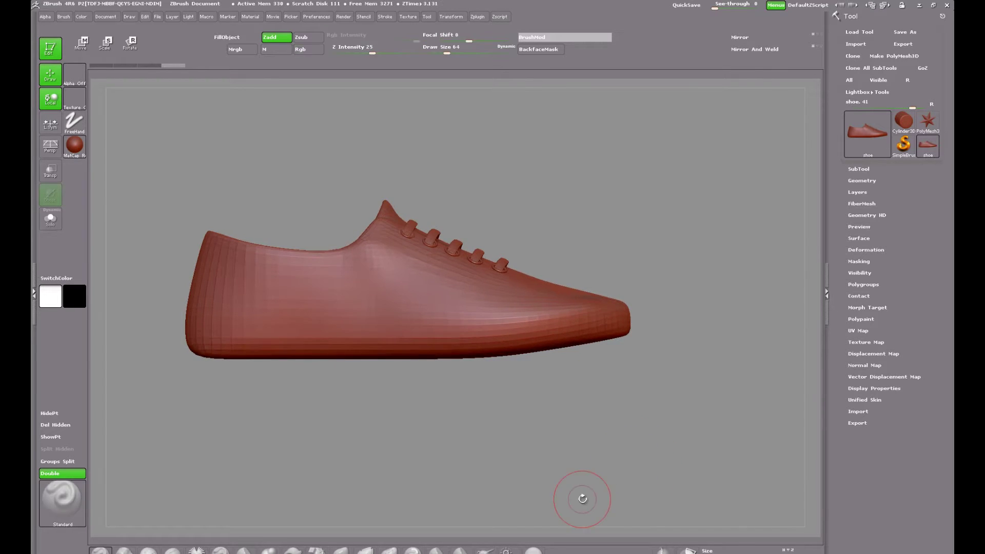
Duplicate the shoe subtool and hide the original, leaving the copy active
left_click(855, 170)
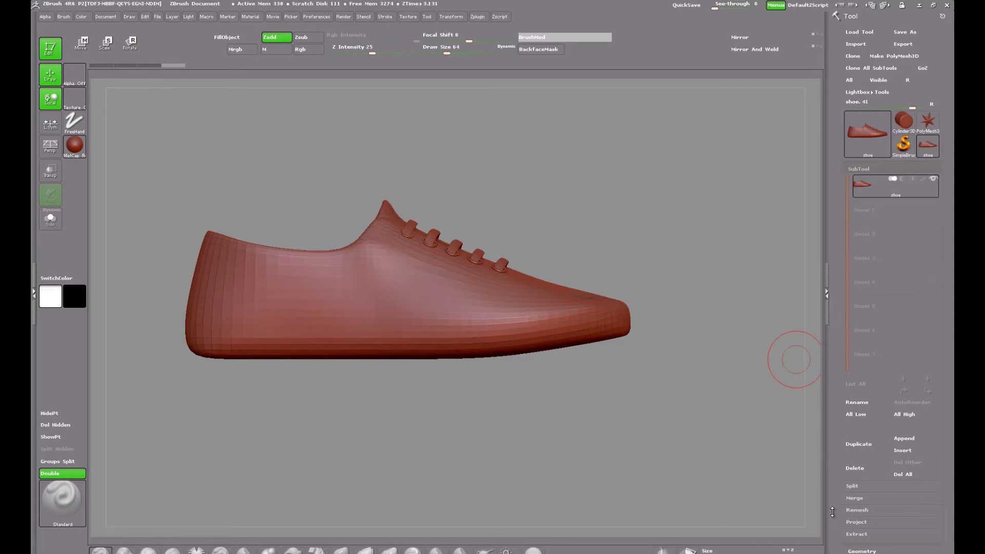
left_click(858, 444)
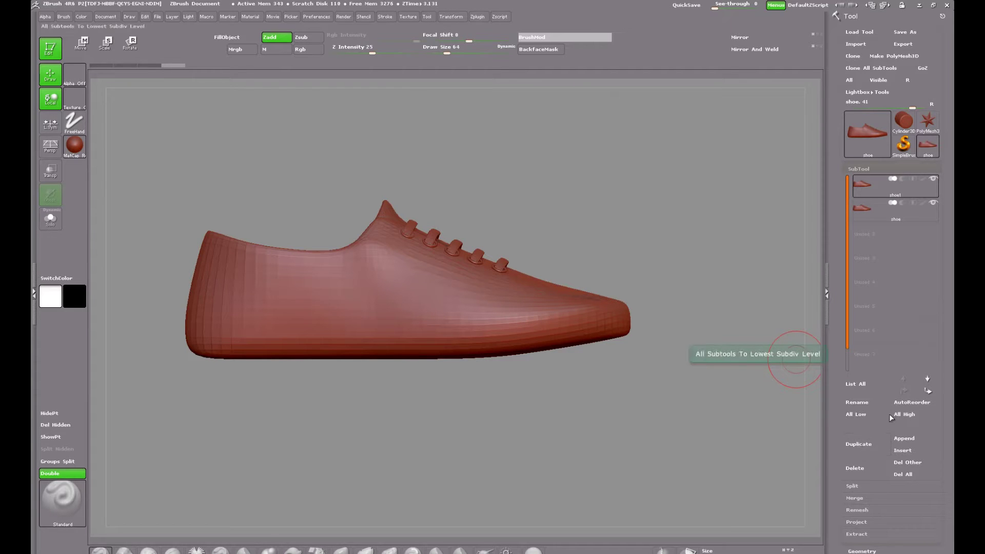
mouse_move(885, 191)
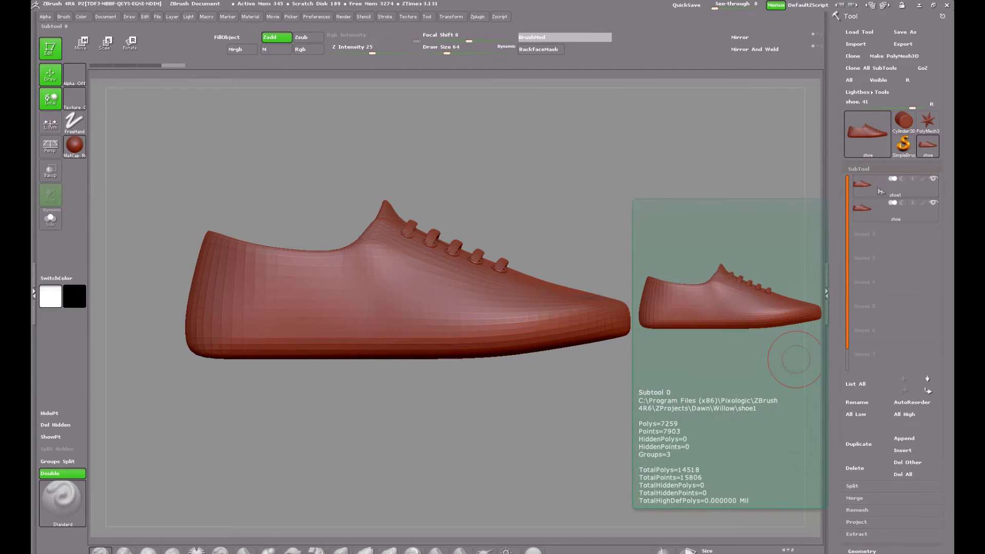
mouse_move(933, 204)
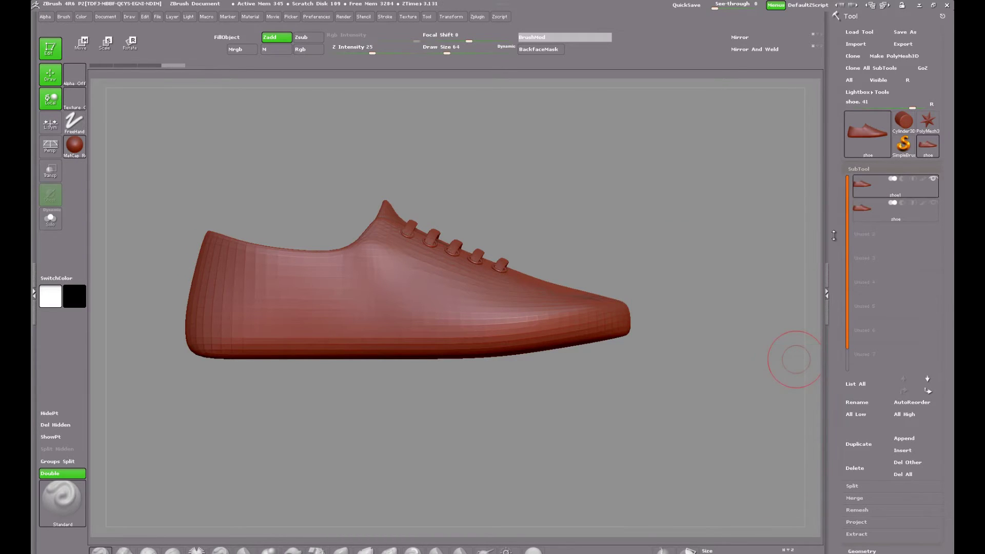
Divide the duplicated shoe's geometry up to subdivision level 4 and delete its lower subdivision levels
scroll(841, 380, "down", 5)
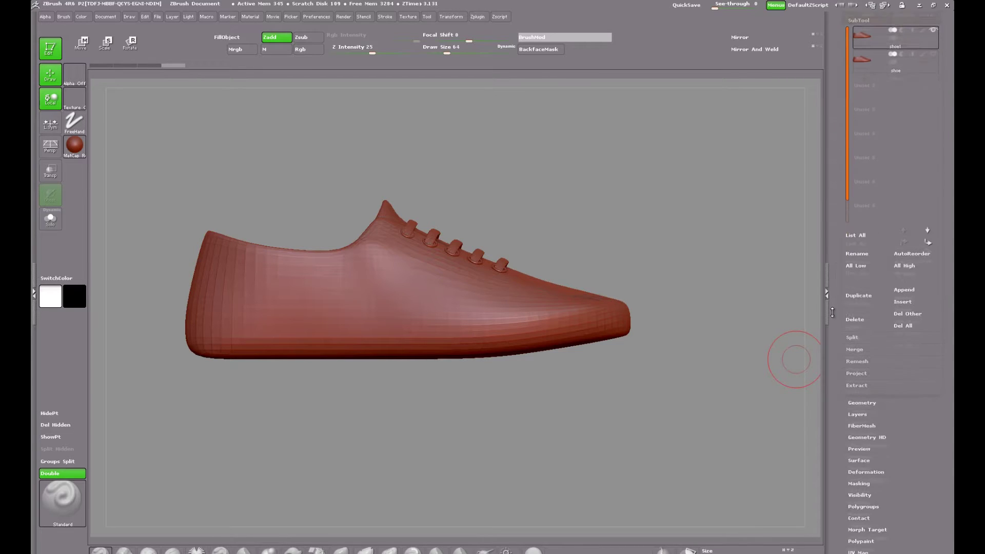
left_click(873, 403)
scroll(875, 395, "down", 2)
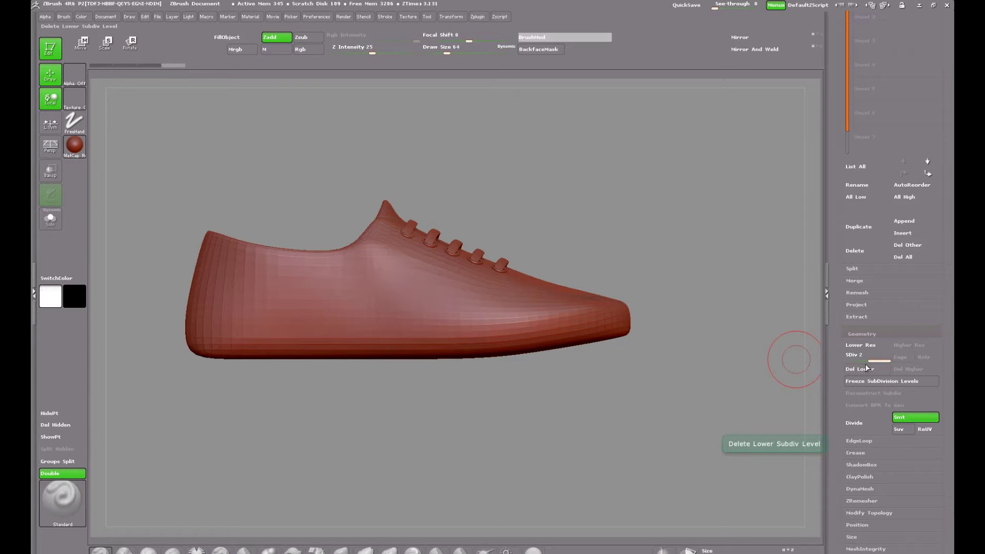
left_click(864, 424)
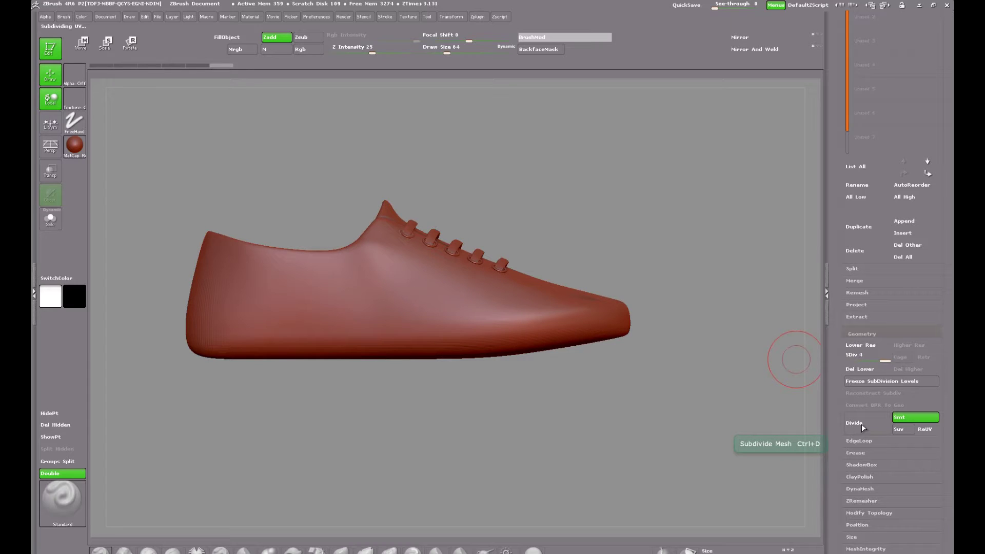
left_click(857, 368)
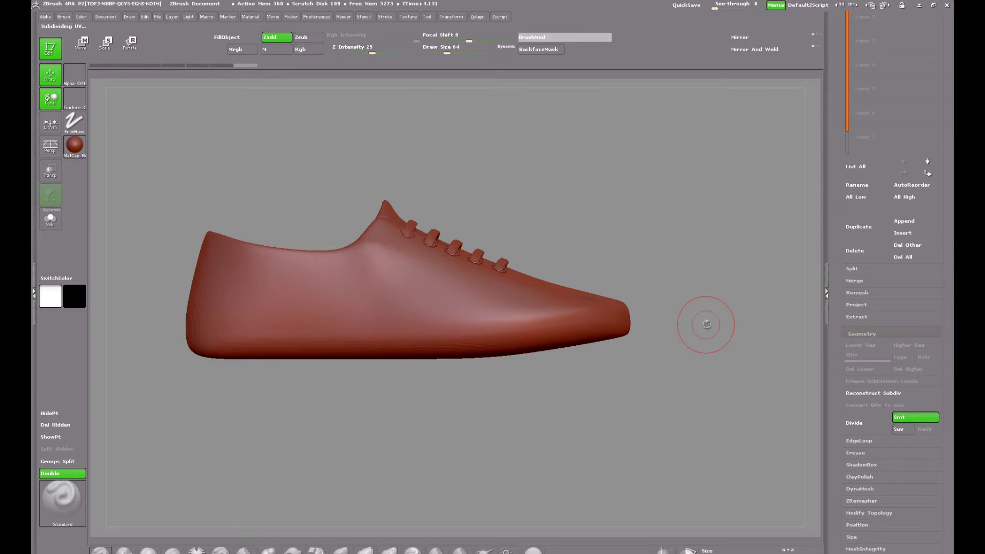
Turn on the polyframe display and regroup the whole shoe, laces and eyelets included, into a single polygroup
left_click_drag(704, 325, 705, 353)
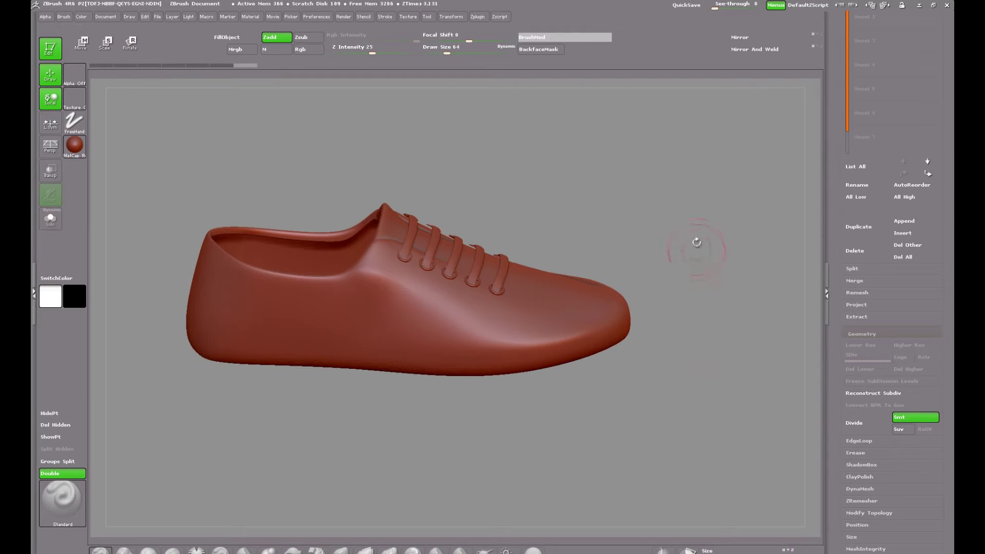
left_click_drag(693, 220, 705, 291, "alt")
left_click_drag(683, 185, 654, 224)
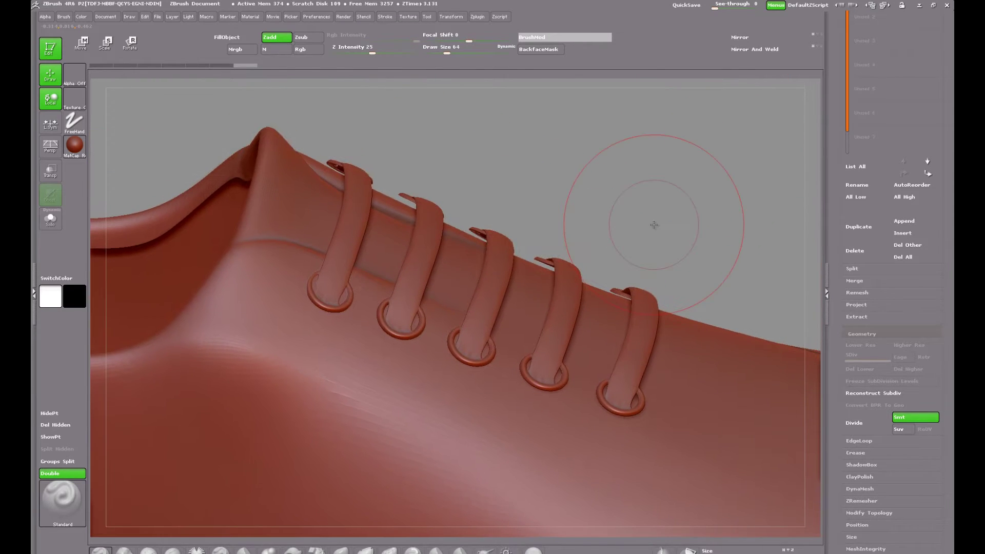
key("shift")
key("shift+f")
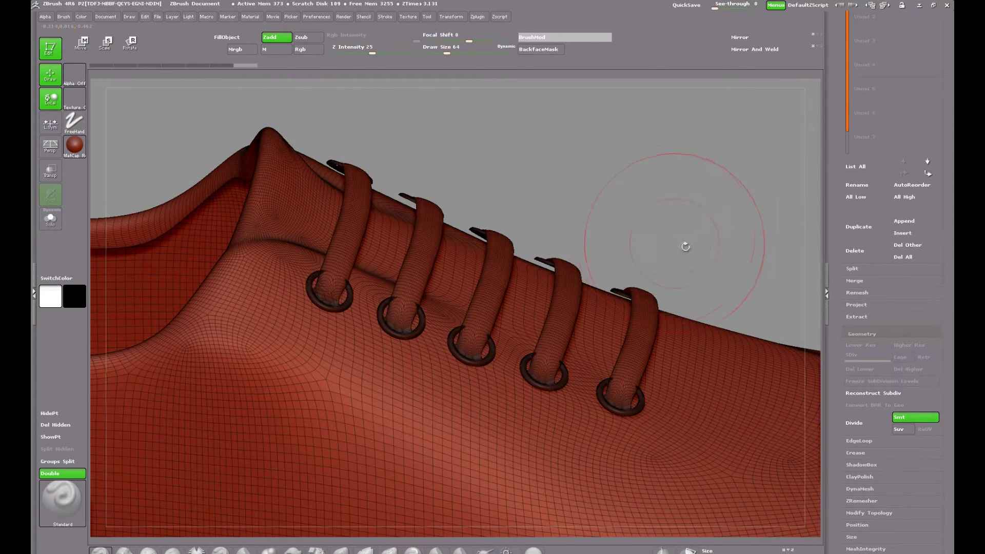
left_click_drag(688, 200, 681, 218)
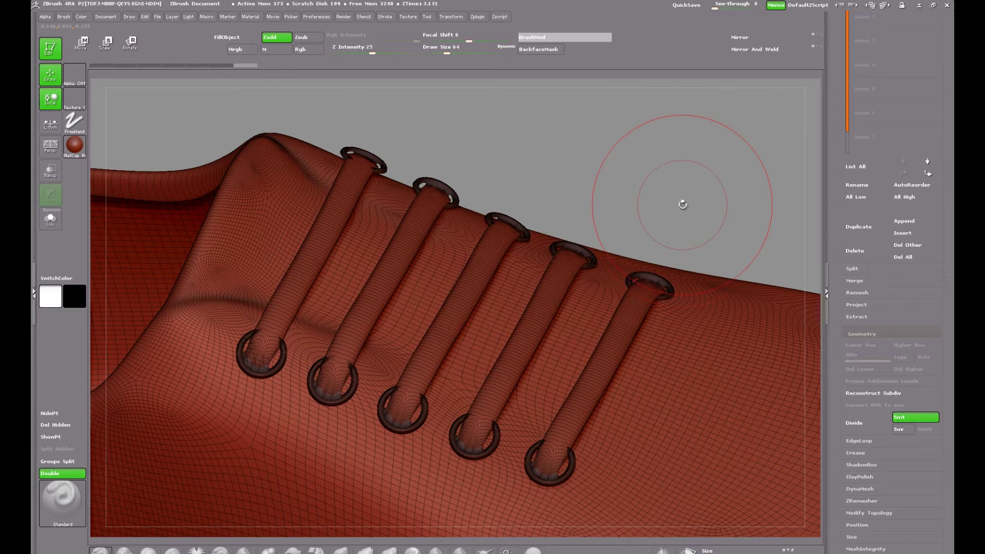
key("ctrl")
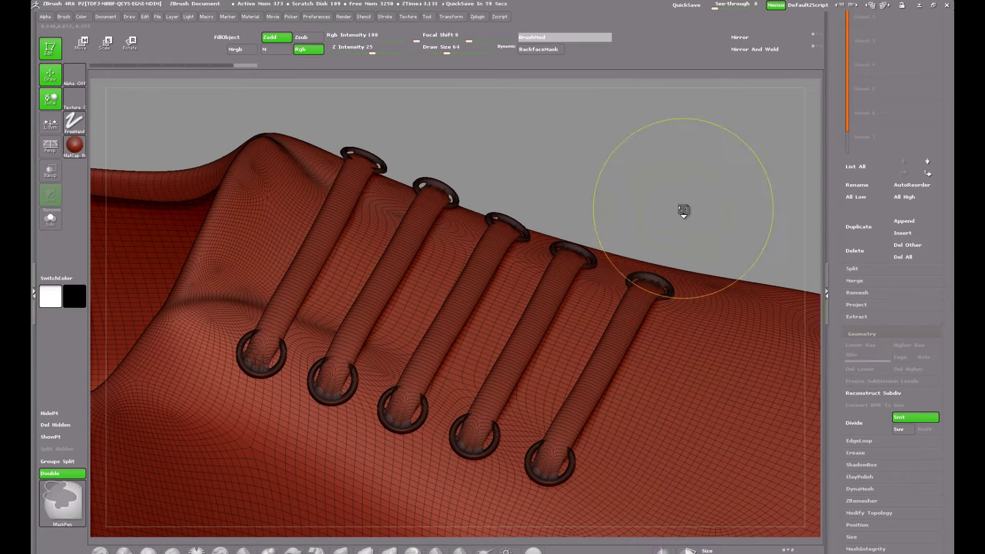
left_click(684, 210, "ctrl")
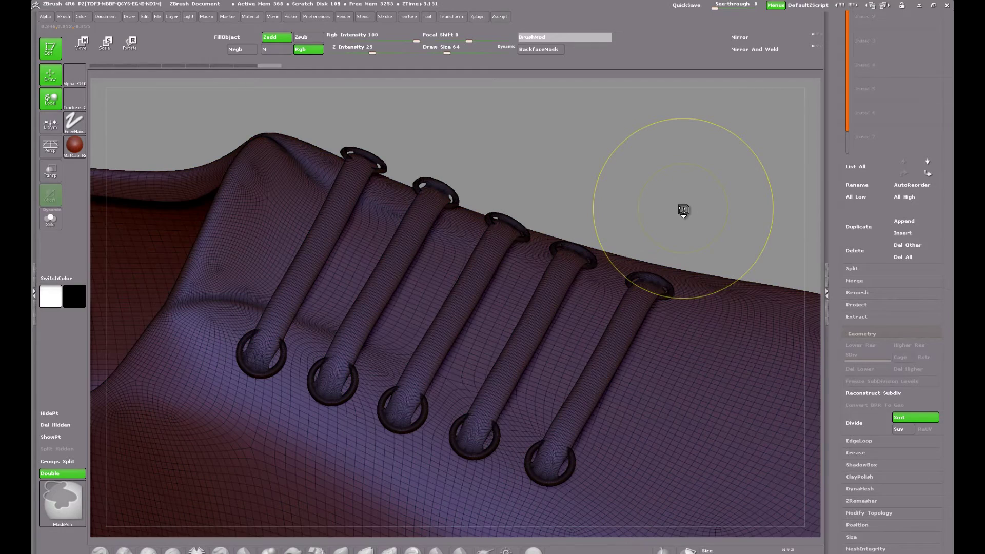
Turn off the polyframe display with the whole shoe framed in side profile
left_click_drag(677, 219, 630, 65, "alt")
left_click_drag(677, 419, 680, 379)
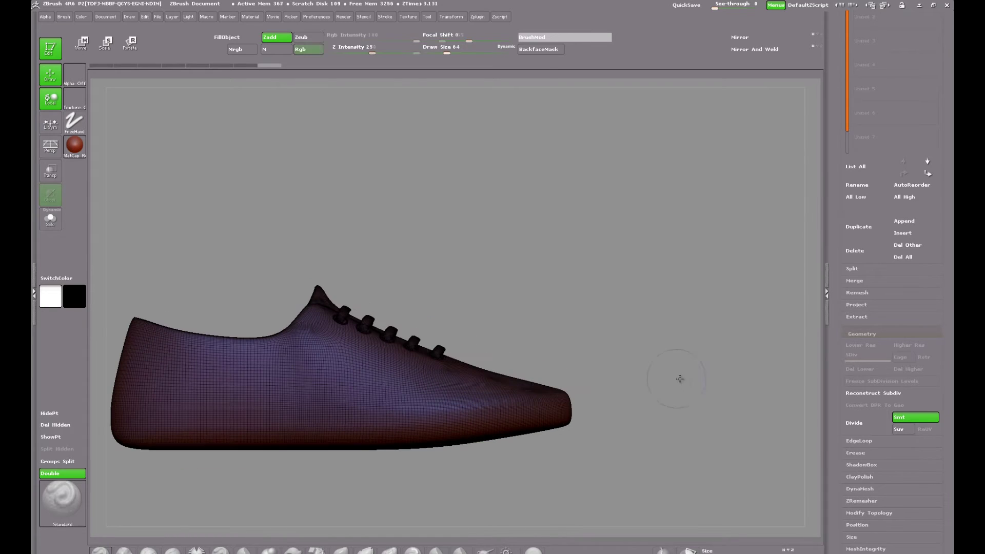
left_click_drag(396, 188, 543, 169, "alt")
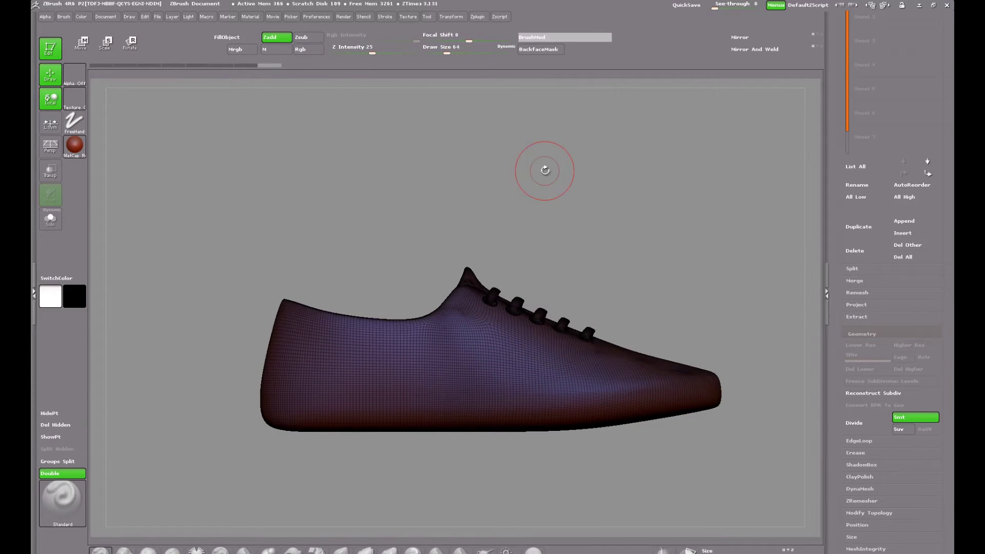
key("shift+f")
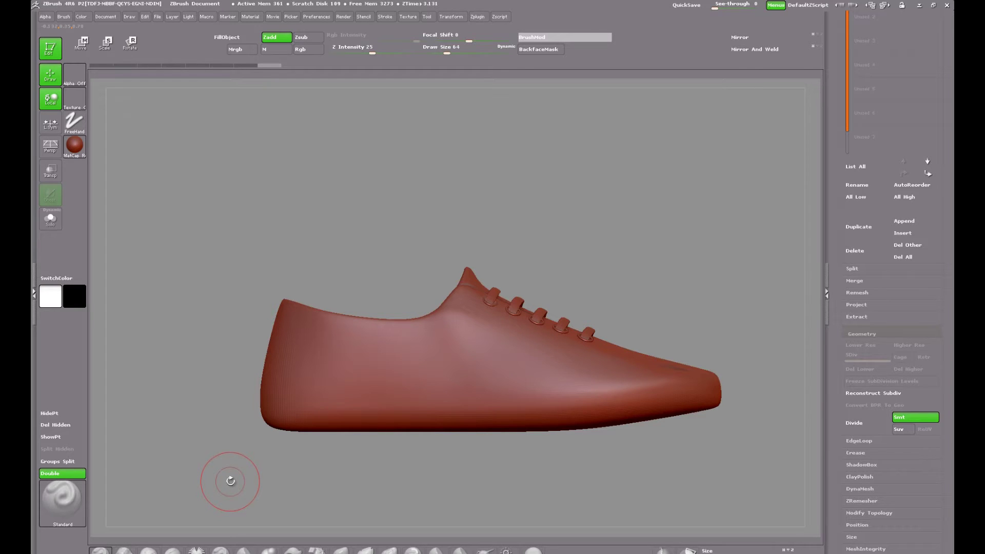
Mask the shoe's upper with the MaskCurve brush, following the sole line from heel to toe with a slight rise at the toe
key("ctrl+shift+z")
key("ctrl+shift+z")
key("b")
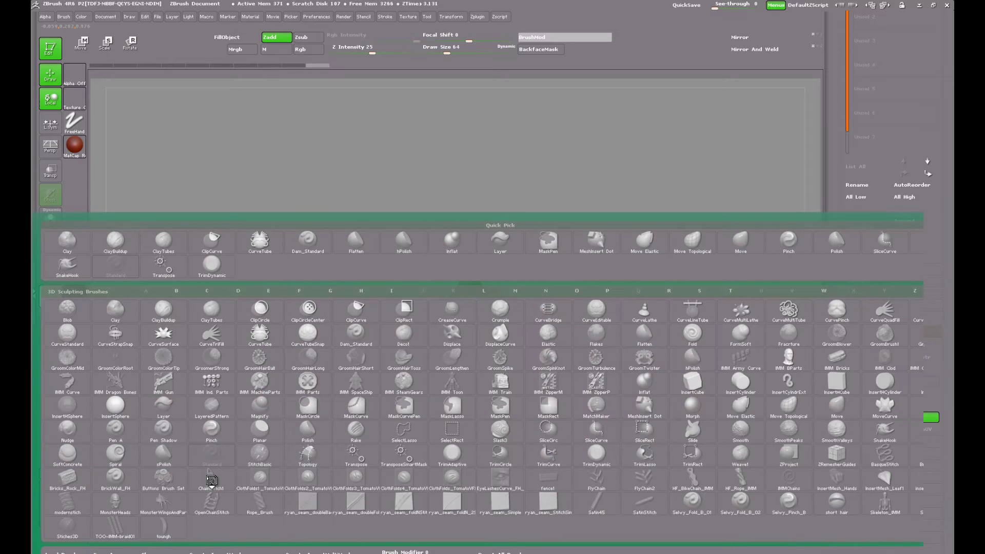
key("m")
mouse_move(222, 484)
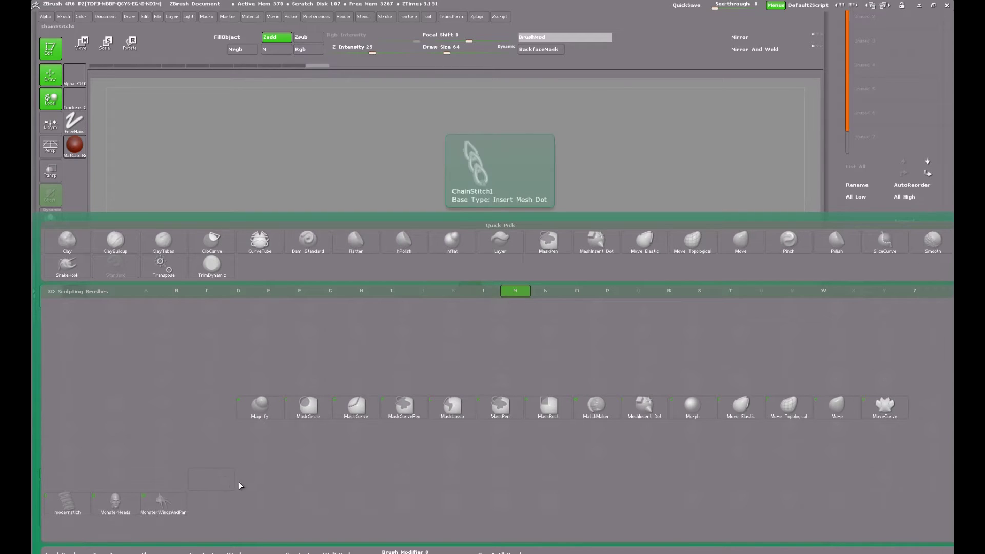
mouse_move(363, 409)
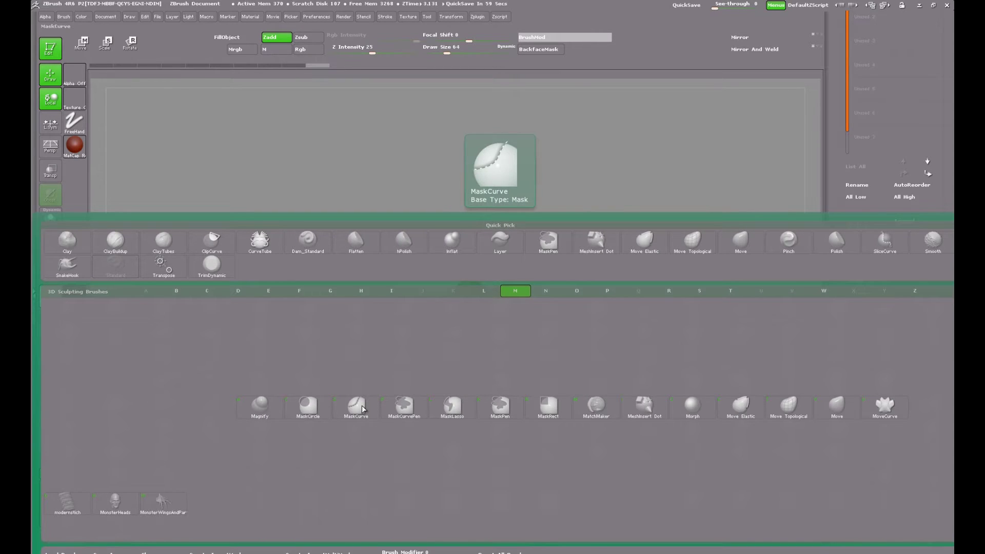
left_click(363, 409)
left_click(377, 426)
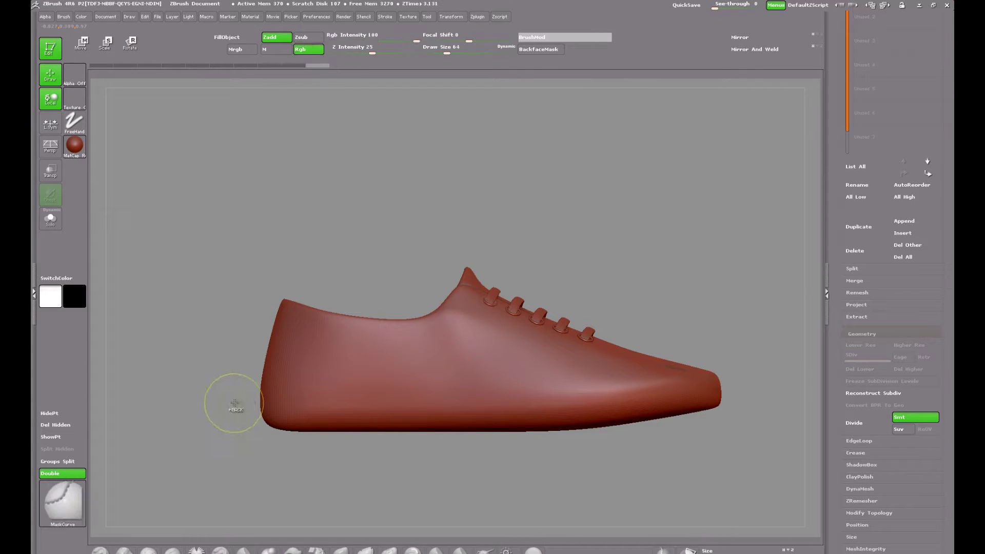
key("ctrl")
mouse_move(199, 403)
left_mouse_down("ctrl")
mouse_move(547, 399)
mouse_move(736, 375)
left_mouse_up("ctrl")
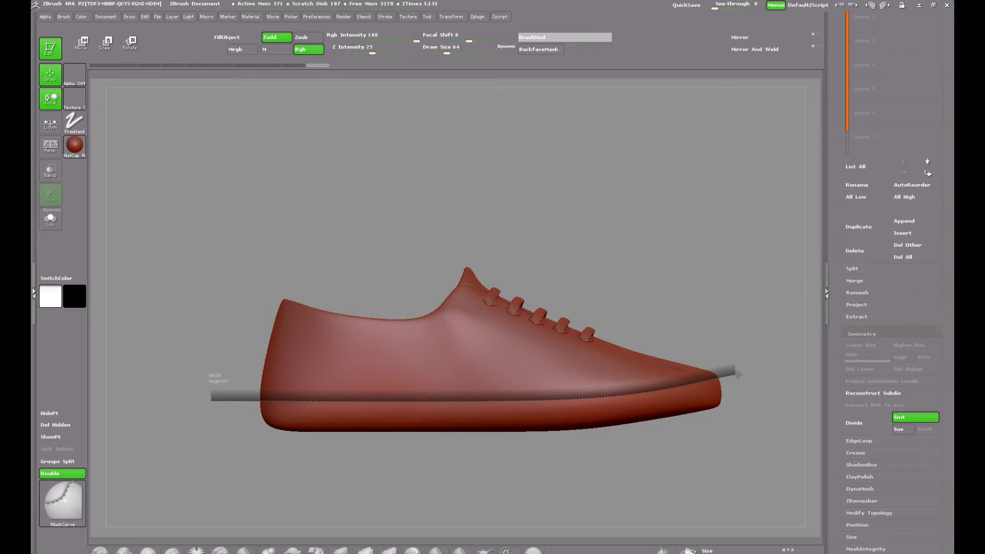
left_click_drag(736, 375, 736, 374, "ctrl")
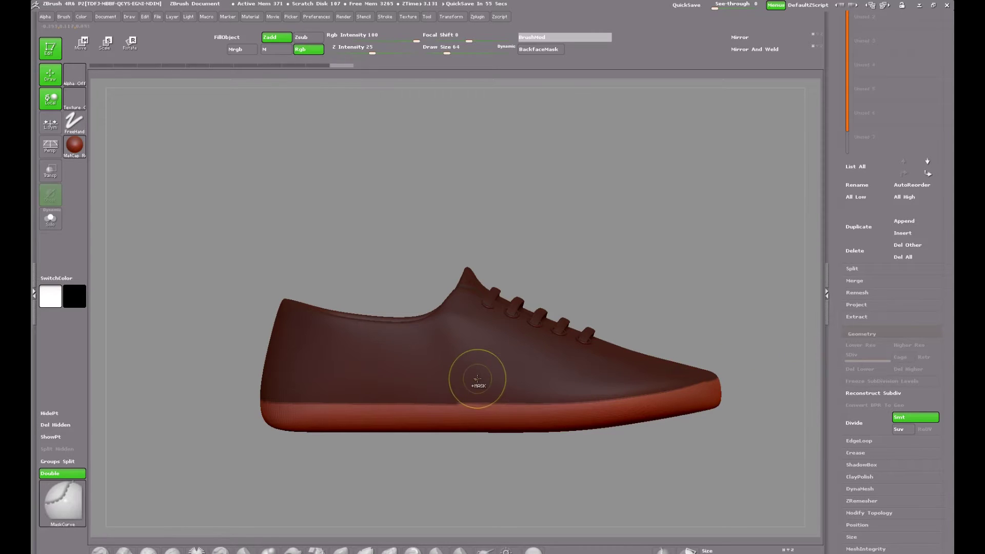
Turn the masked upper into its own polygroup and show the polyframe to check it around the shoe
key("ctrl+shift+a")
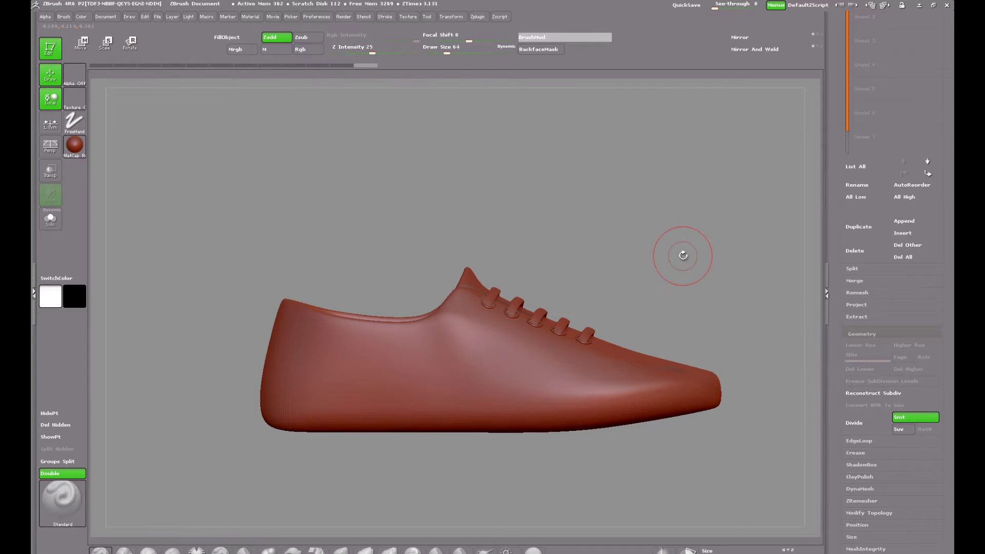
key("shift+f")
left_click_drag(653, 255, 652, 226)
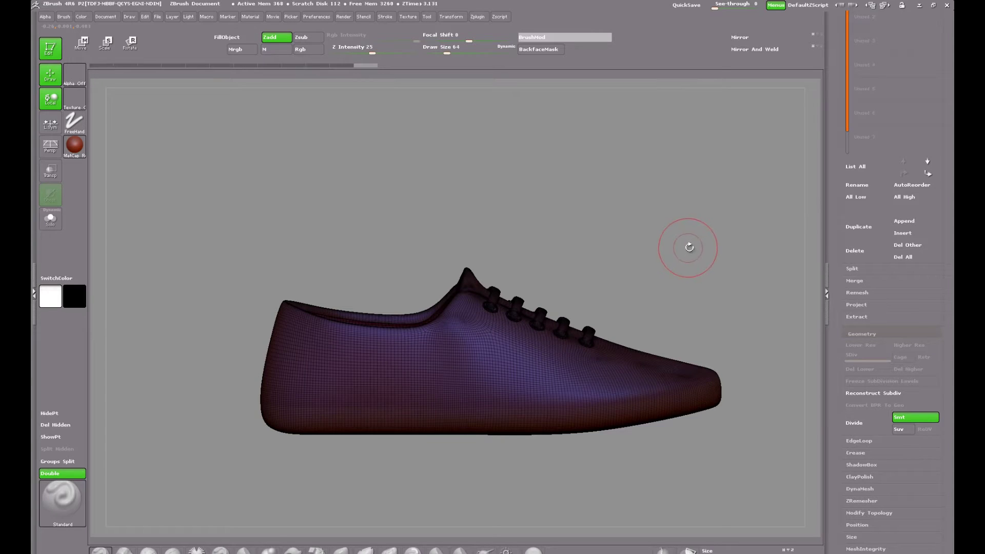
left_click_drag(688, 249, 643, 189, "alt")
mouse_move(628, 231)
left_mouse_down()
mouse_move(627, 254)
mouse_move(551, 354)
left_mouse_up()
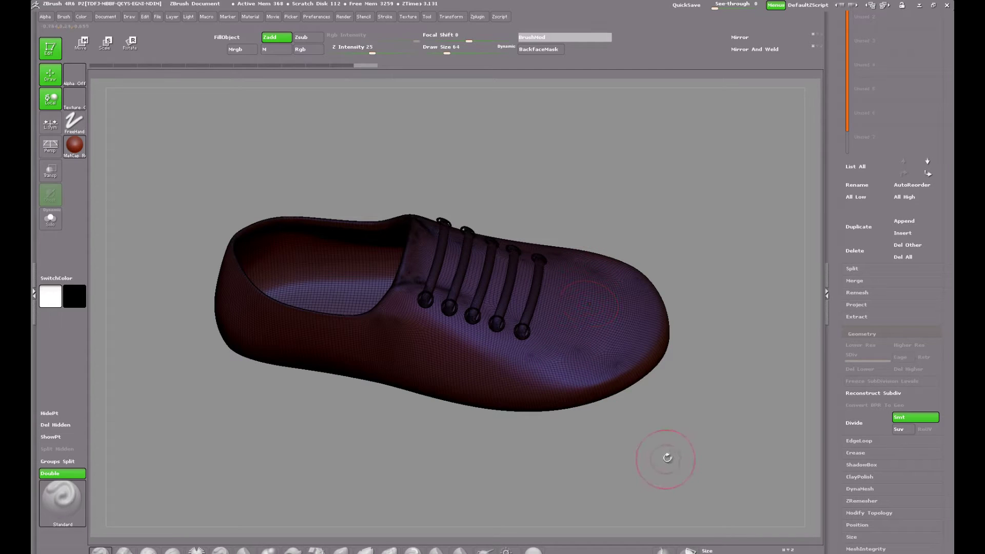
left_click_drag(659, 455, 678, 389)
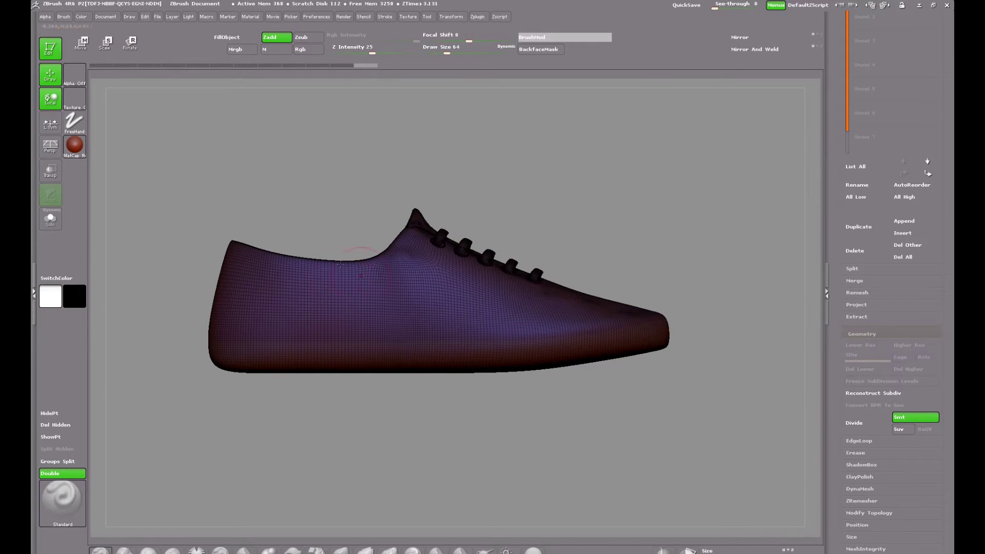
Isolate the upper's polygroup so the sole is hidden, and inspect the upper from above
left_click(348, 295, "ctrl+shift")
left_click(347, 294, "ctrl+shift")
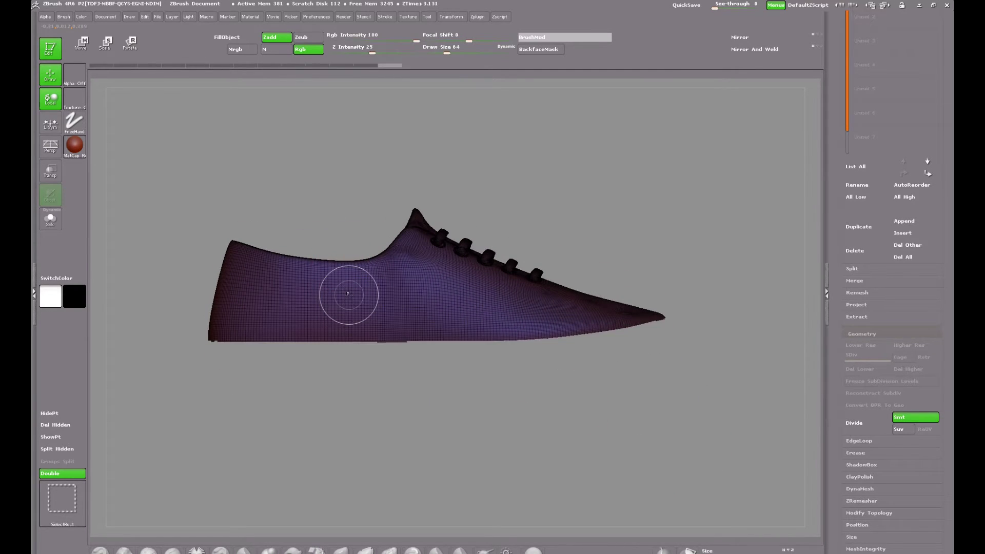
left_click_drag(599, 209, 609, 307)
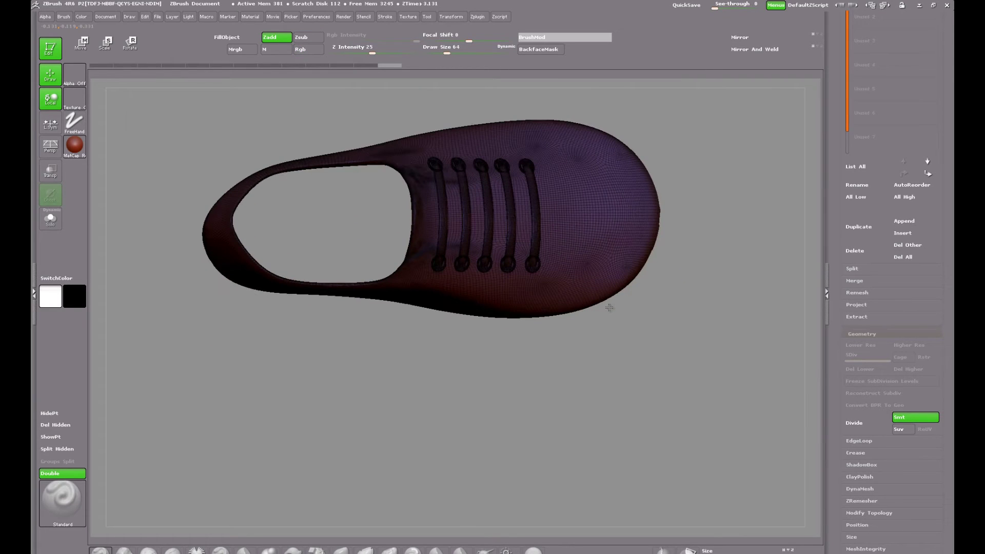
left_click_drag(670, 257, 622, 363, "alt")
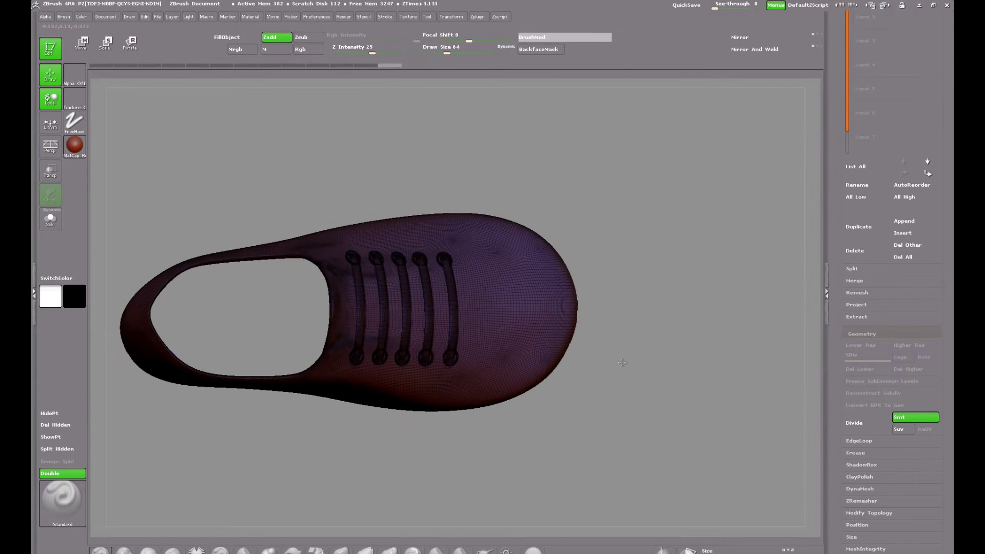
Mask the upper's toe cap with a straight MaskCurve line across the shoe ahead of the laces, and make it its own polygroup
mouse_move(615, 180)
left_mouse_down("ctrl")
mouse_move(634, 329)
mouse_move(609, 439)
mouse_move(615, 458)
left_mouse_up("ctrl")
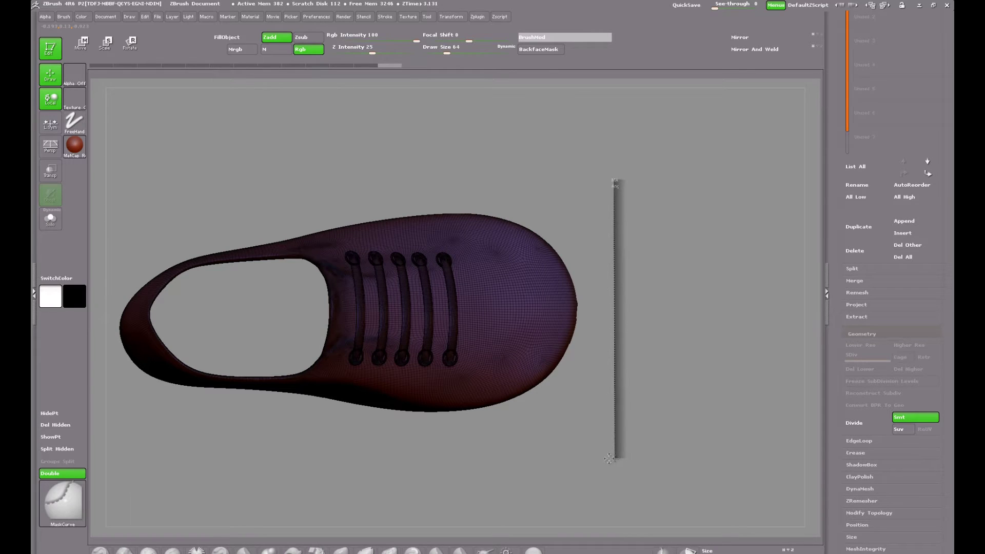
mouse_move(610, 458)
left_mouse_down("ctrl")
mouse_move(484, 433)
mouse_move(493, 462)
left_mouse_up("ctrl")
mouse_move(640, 460)
left_mouse_down()
mouse_move(635, 342)
mouse_move(639, 363)
left_mouse_up()
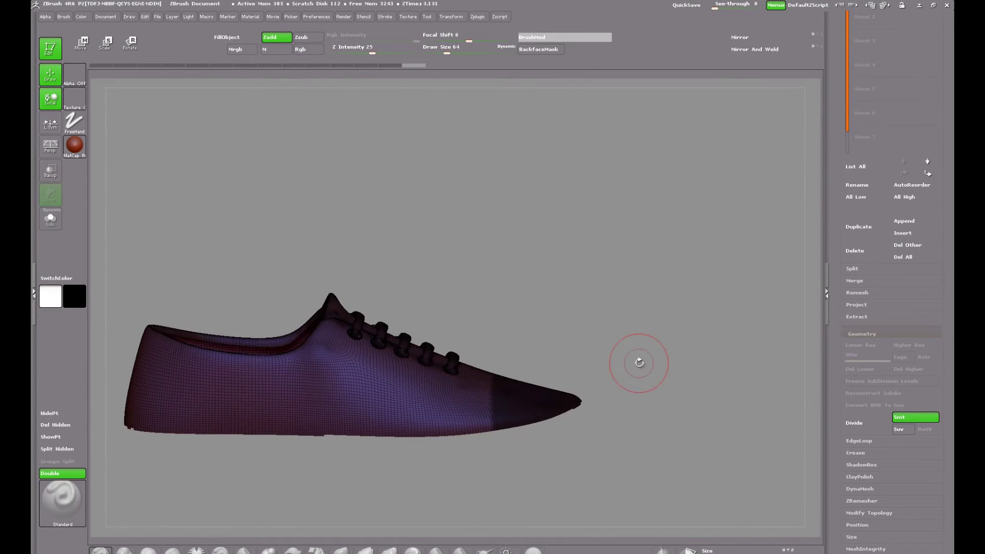
key("ctrl")
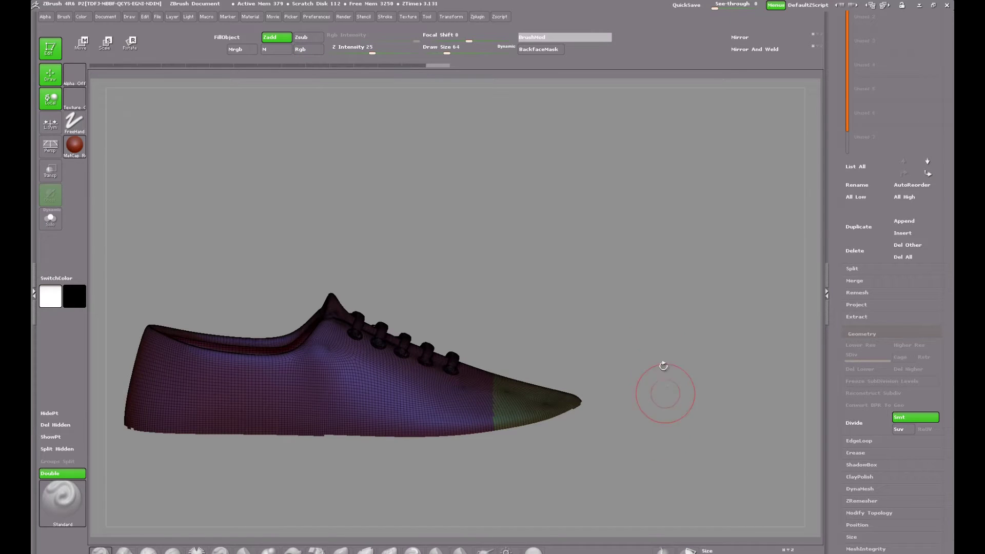
Unhide the sole so the whole shoe is displayed, and inspect the toe polygroups up close with the polyframe on
left_click_drag(660, 359, 664, 258, "alt")
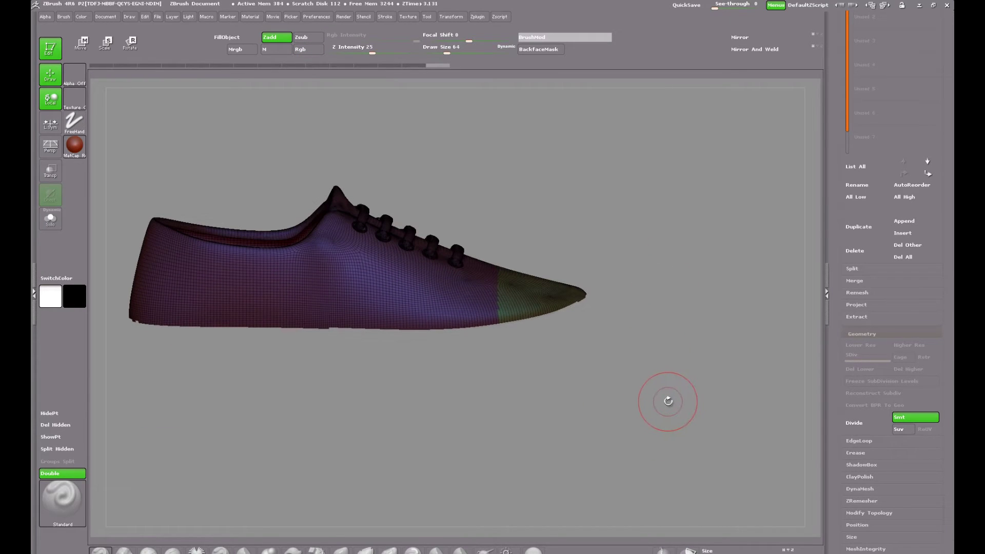
key("shift+f")
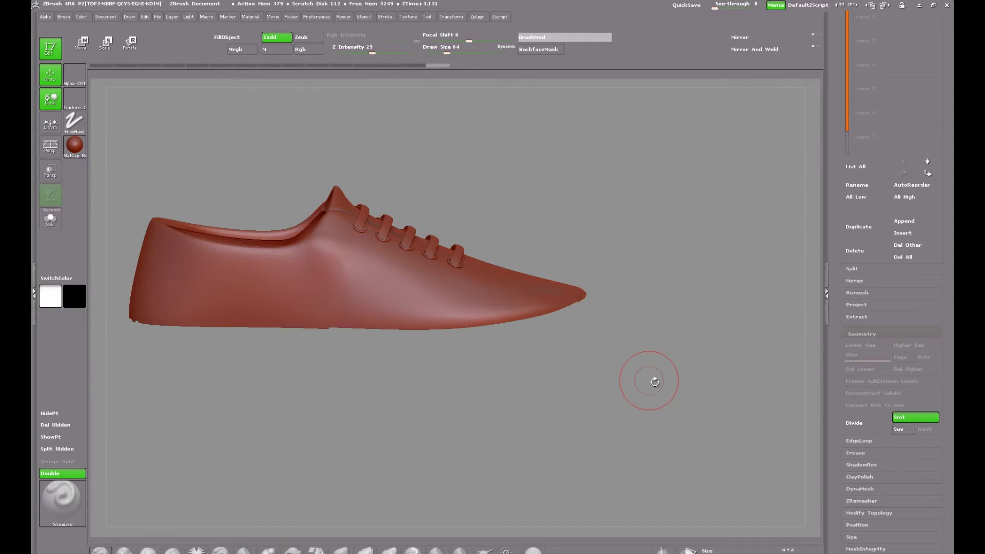
key("ctrl+z")
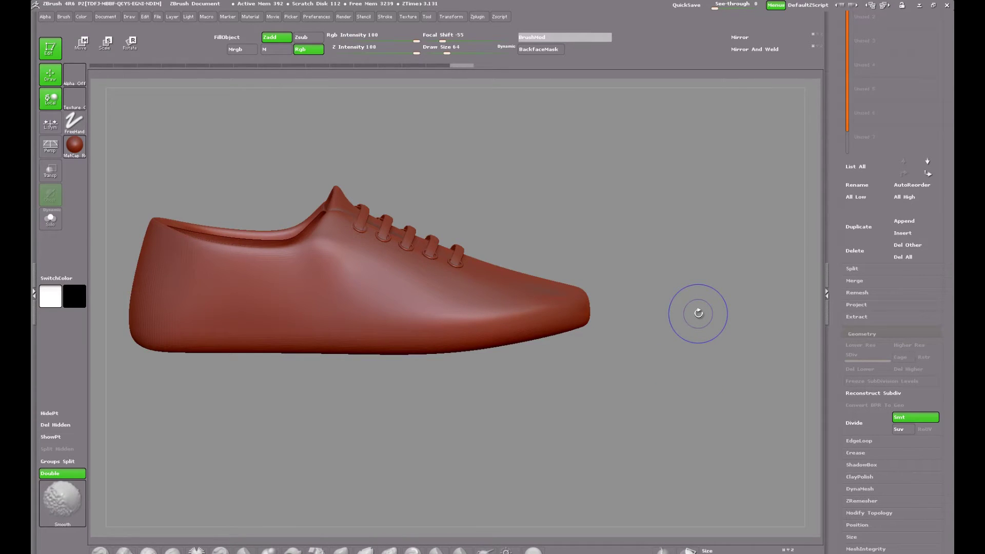
key("shift+f")
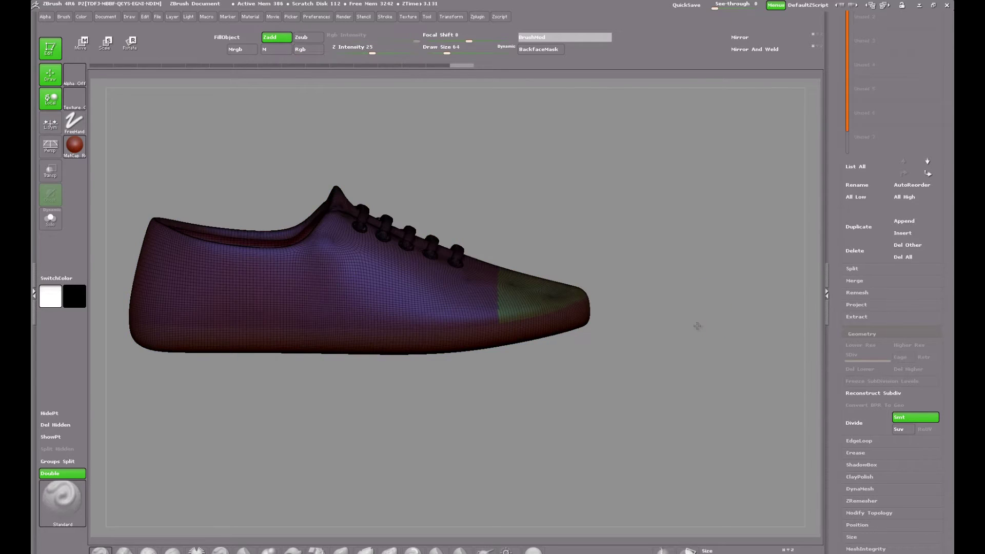
mouse_move(695, 325)
left_mouse_down()
mouse_move(708, 321)
mouse_move(687, 282)
mouse_move(694, 325)
mouse_move(695, 314)
mouse_move(682, 316)
left_mouse_up()
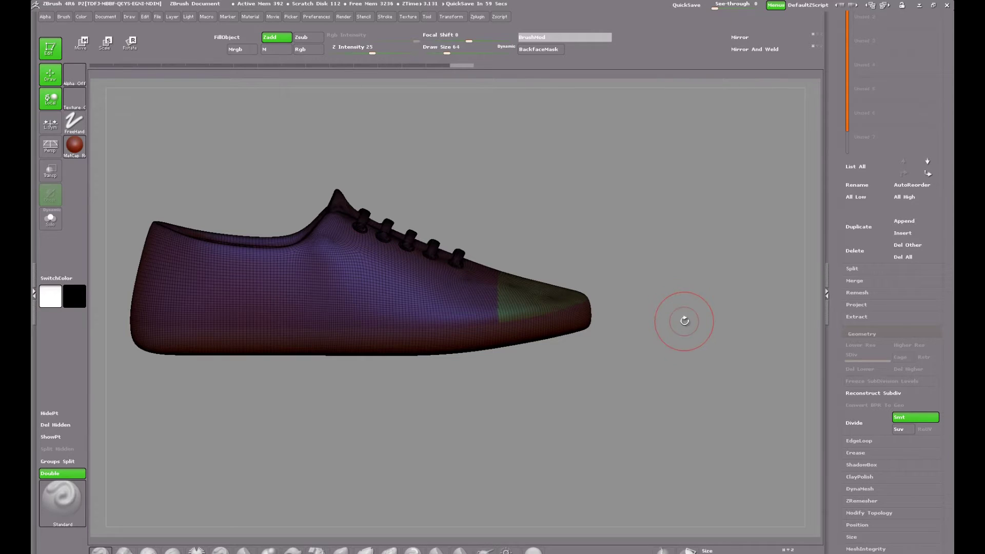
left_click_drag(682, 319, 611, 417, "alt")
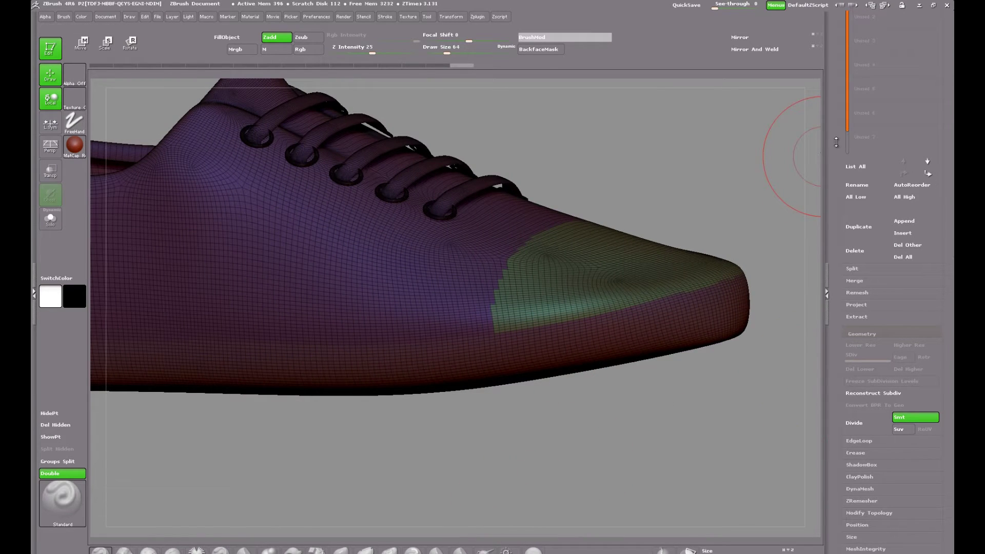
Crease the shoe's edges along the polygroup borders with Crease PG, and compare the mesh before and after in the undo history
left_click_drag(836, 393, 835, 332)
left_click(854, 320)
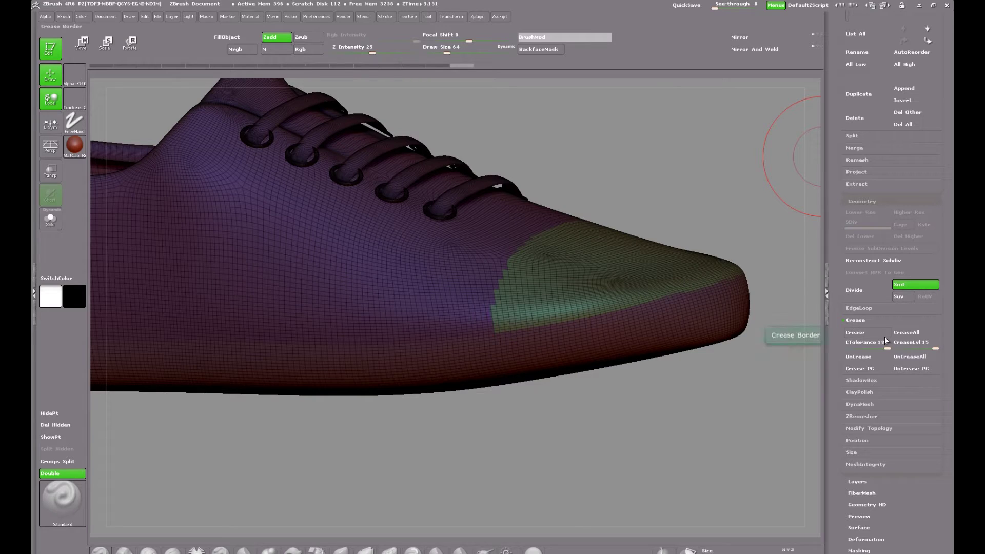
left_click(859, 369)
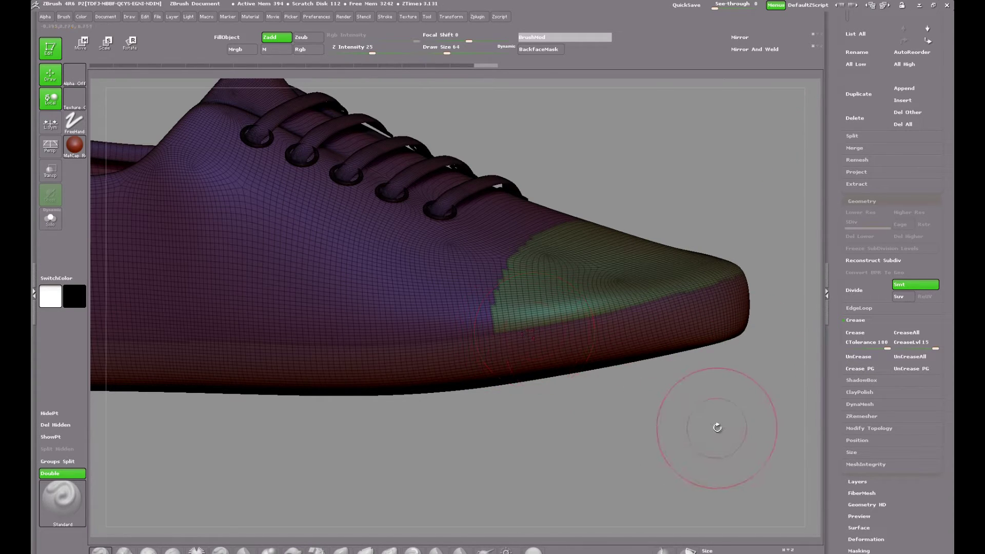
left_click_drag(719, 406, 554, 478)
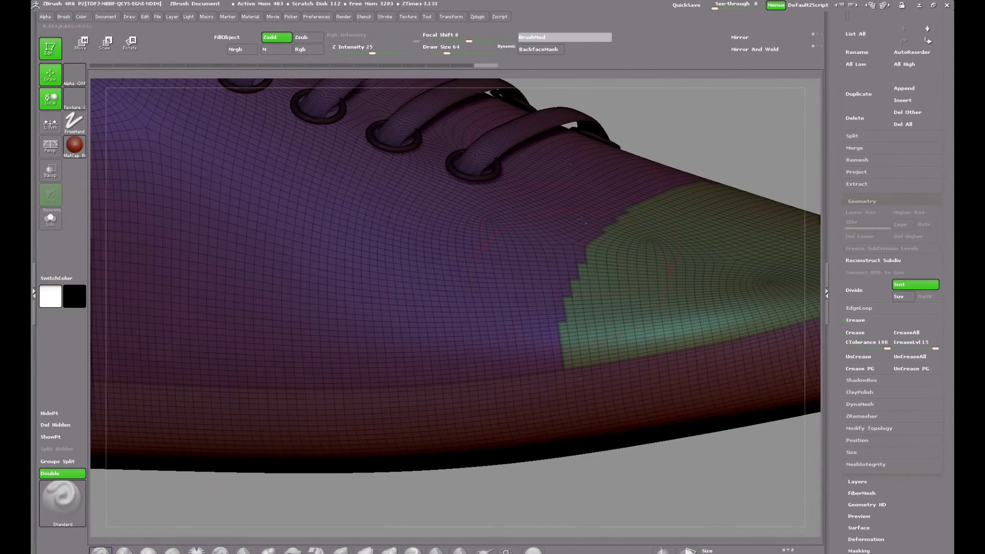
left_click(465, 66)
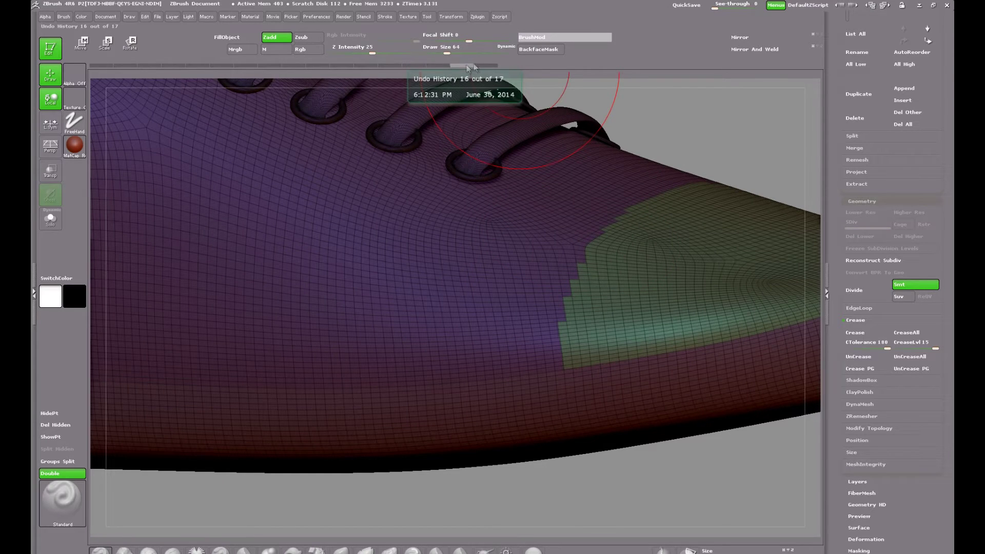
left_click(486, 65)
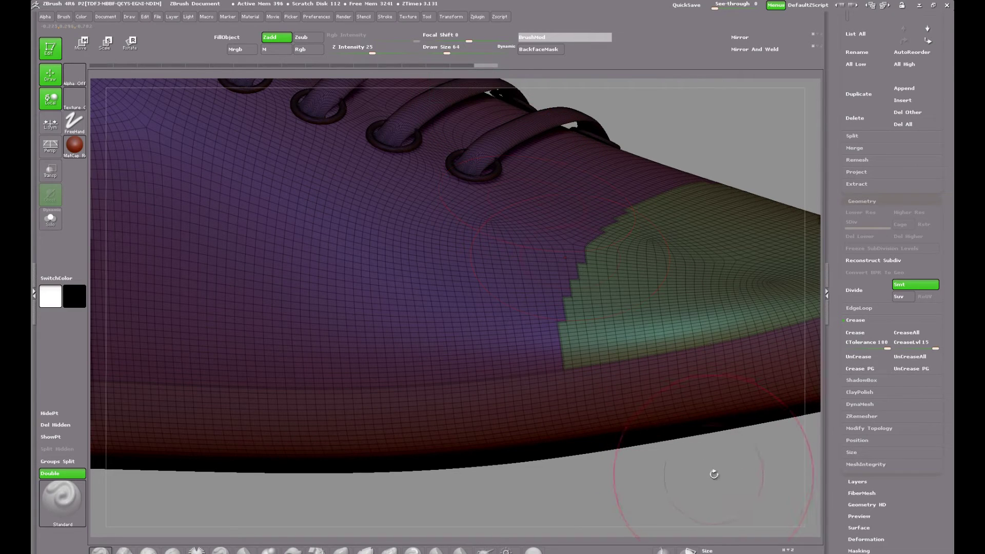
left_click_drag(702, 462, 733, 446, "alt")
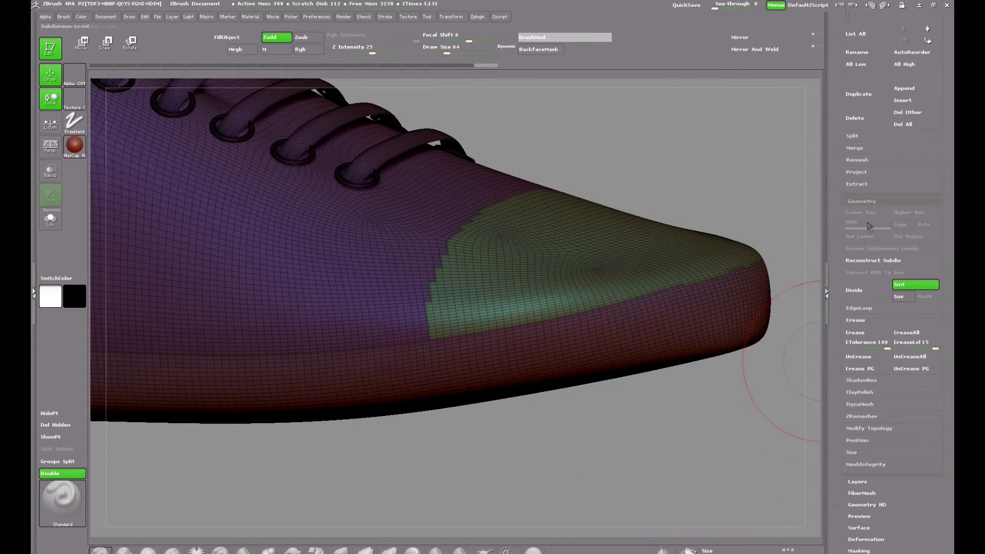
Mask the shoe by feature using only the Crease option, with Border and Groups turned off
left_click(865, 201)
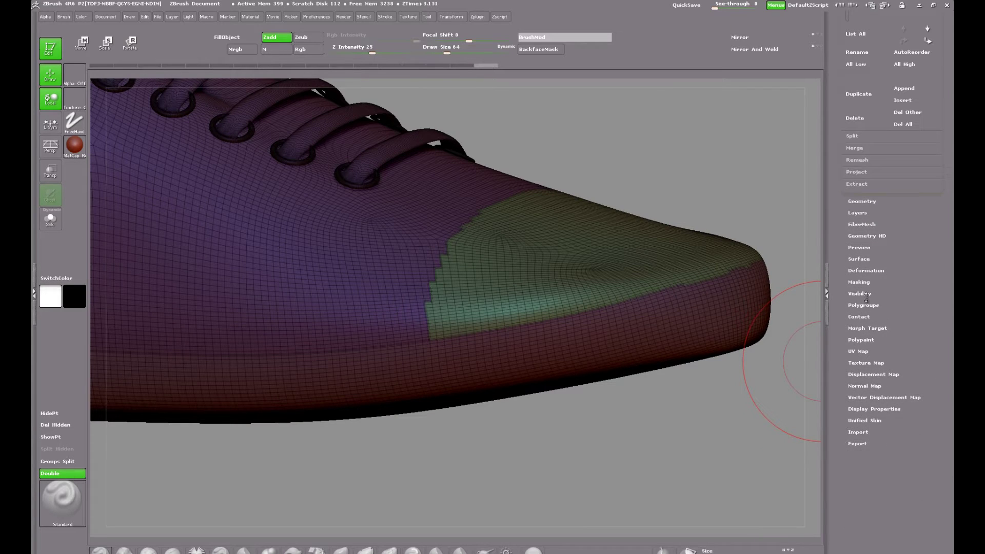
left_click(860, 282)
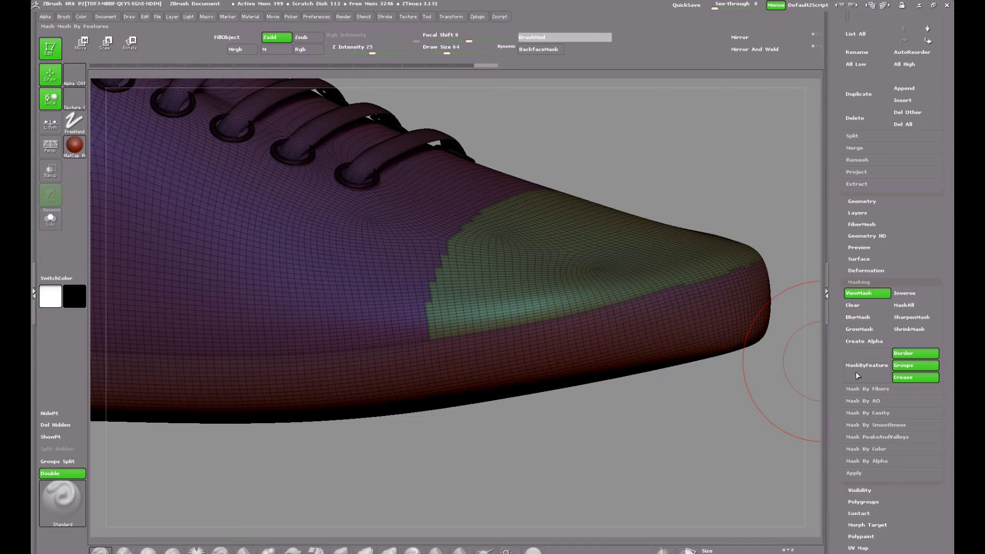
left_click(911, 354)
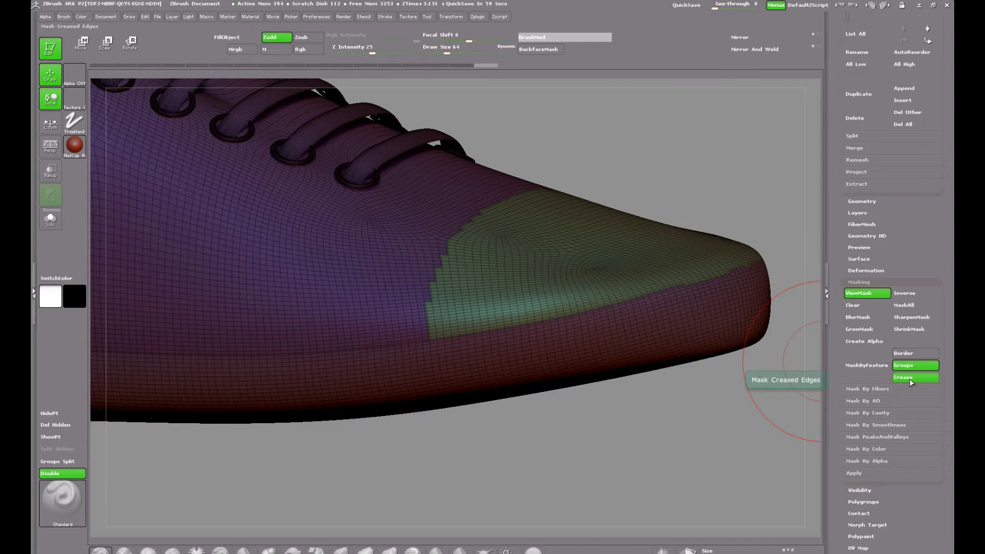
left_click(911, 365)
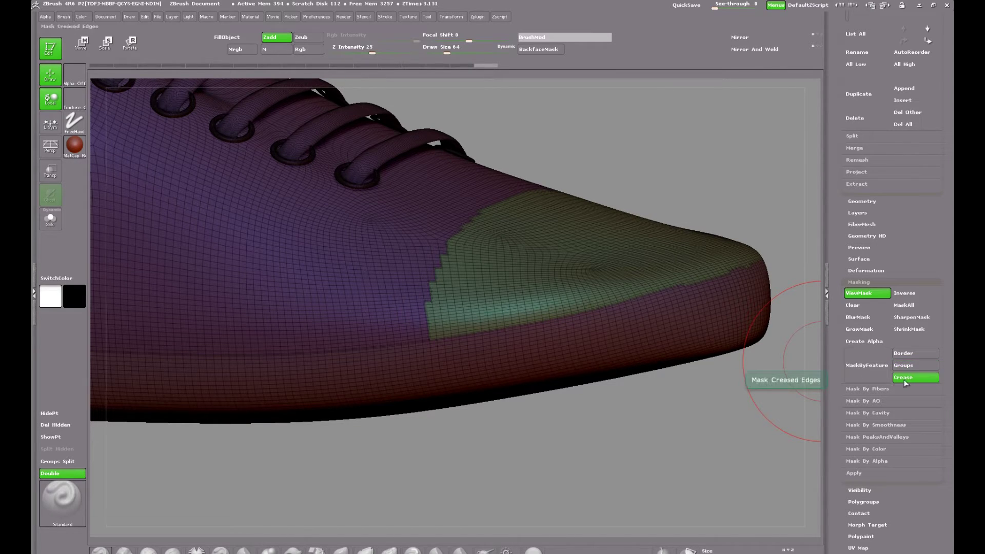
left_click(867, 365)
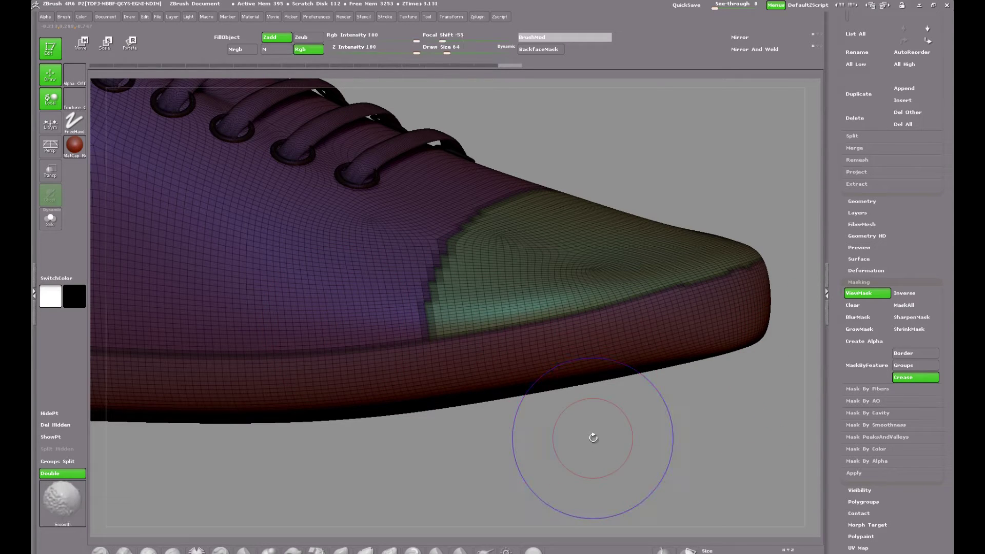
Turn off the polyframe and inspect the masked crease lines along the toe cap and sole from toe to heel
key("shift+f")
left_click_drag(611, 445, 589, 395, "alt")
left_click_drag(343, 395, 565, 456, "alt")
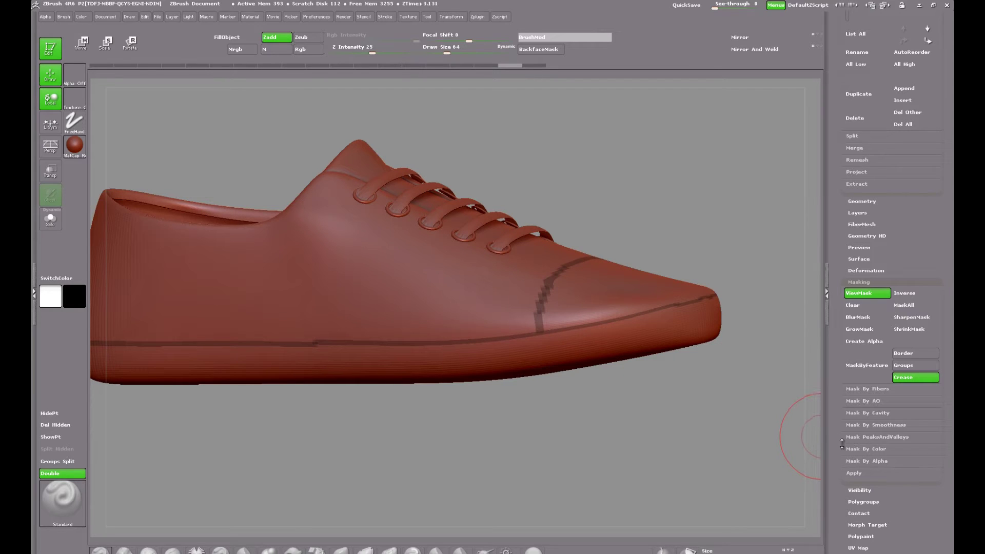
mouse_move(660, 439)
left_mouse_down()
mouse_move(666, 479)
mouse_move(673, 451)
left_mouse_up()
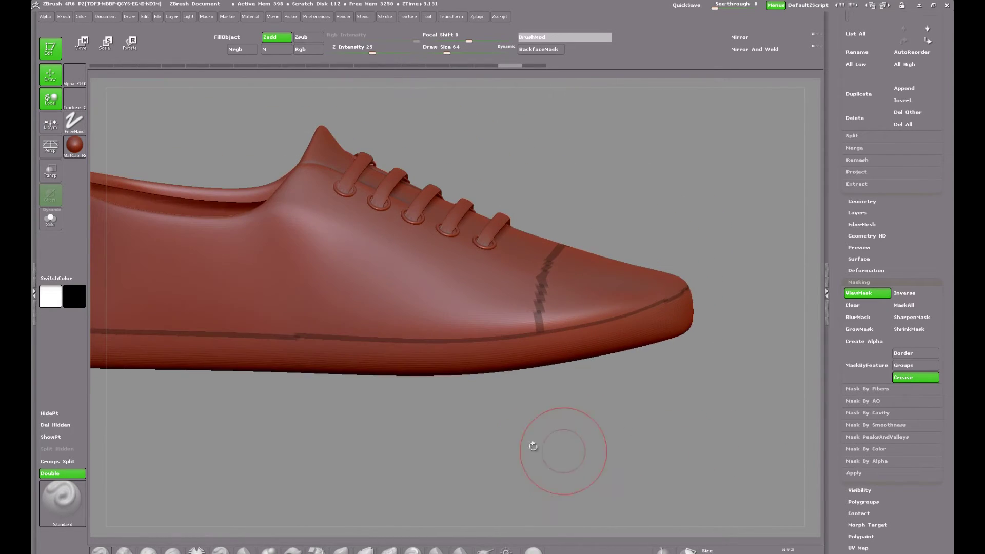
left_click_drag(469, 441, 595, 449, "alt")
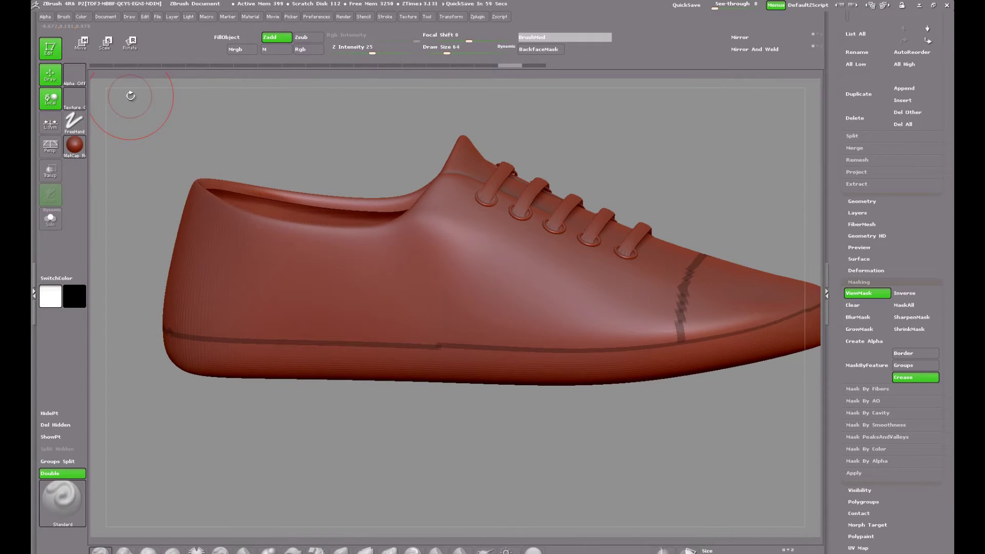
Load the Stiches3D brush from the Insert brush folder in LightBox
key("comma")
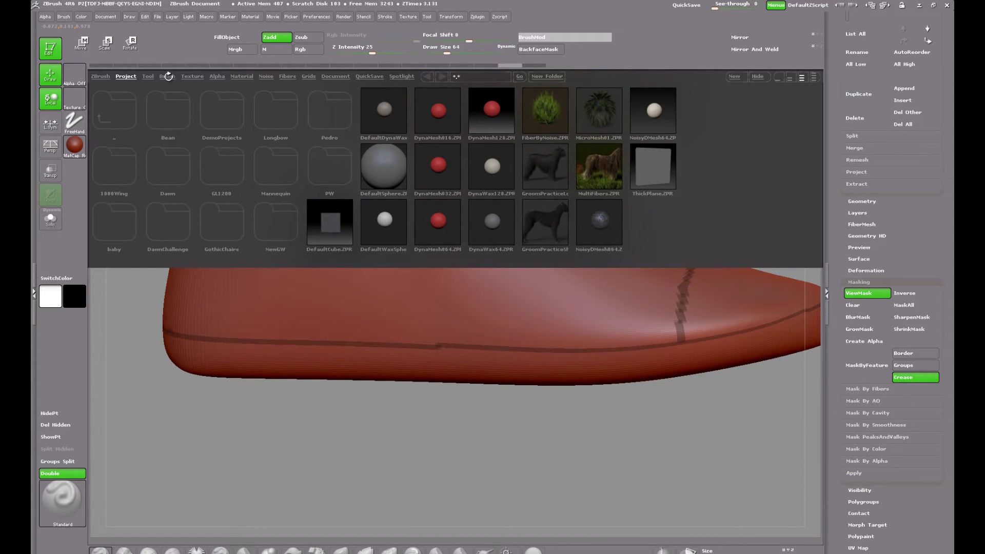
left_click(168, 77)
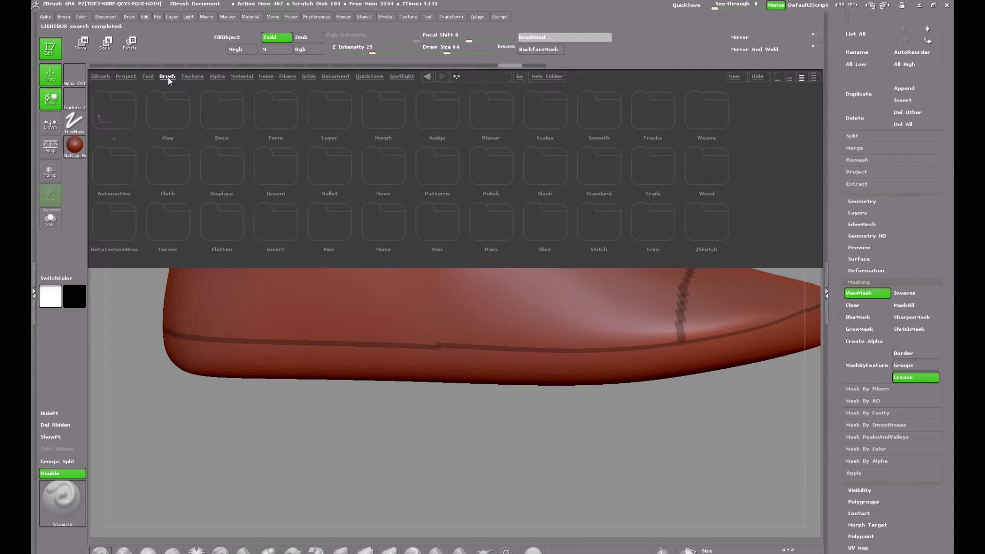
double_click(285, 230)
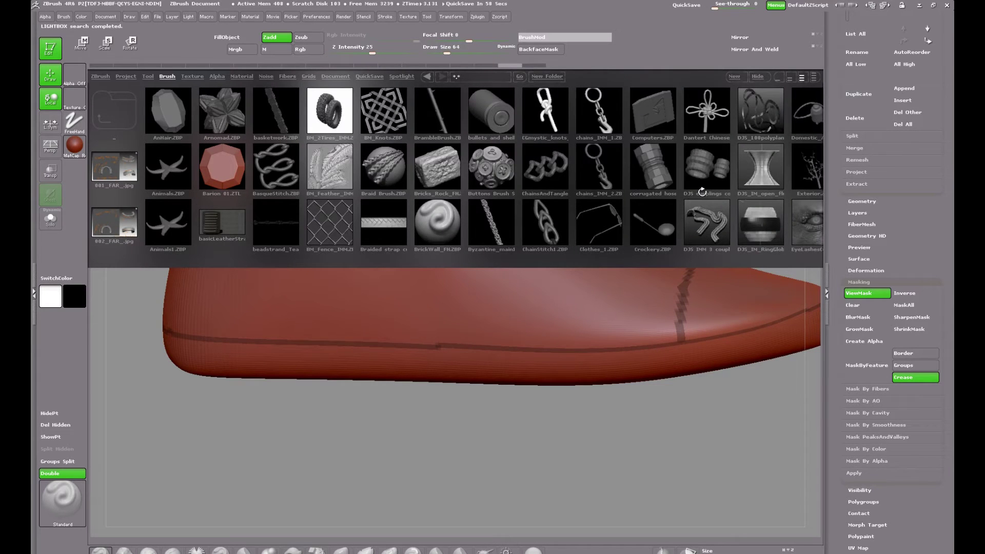
left_click_drag(702, 191, 452, 178)
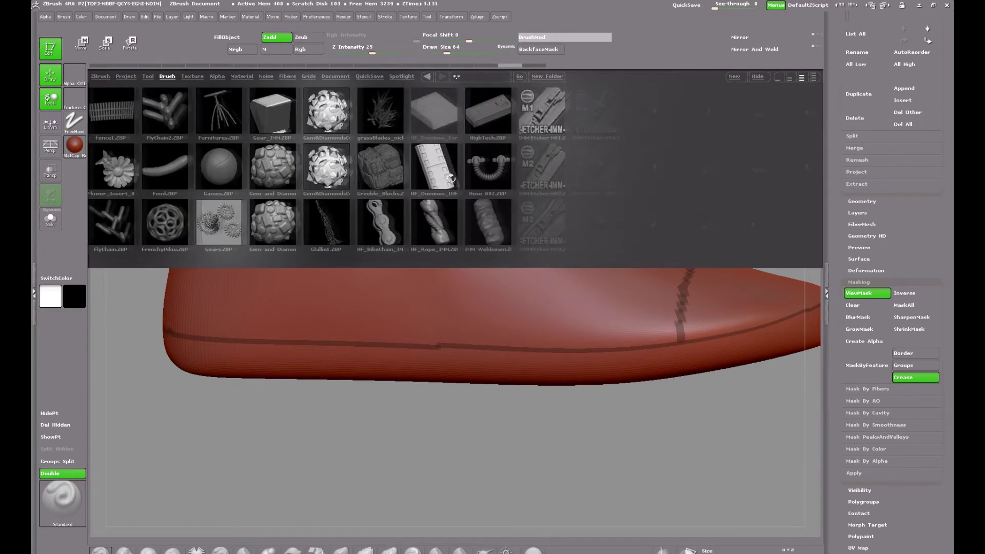
left_click_drag(728, 175, 404, 150)
mouse_move(660, 186)
left_mouse_down()
mouse_move(510, 162)
mouse_move(316, 106)
left_mouse_up()
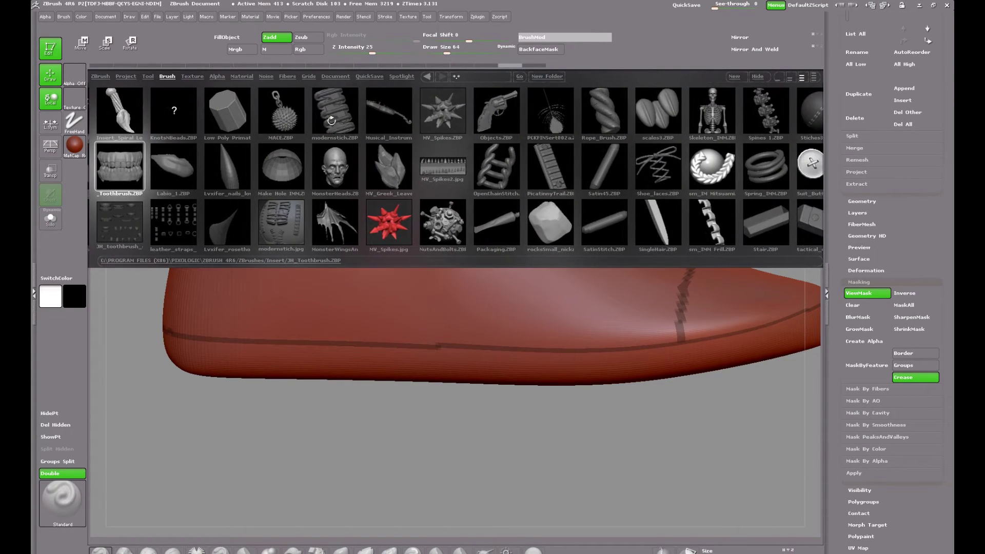
left_click_drag(716, 193, 549, 187)
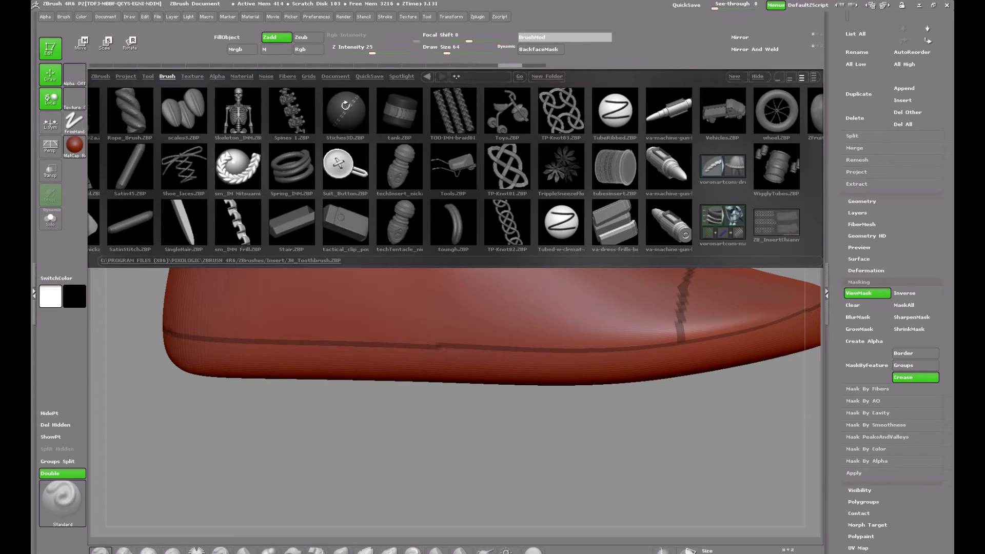
double_click(345, 106)
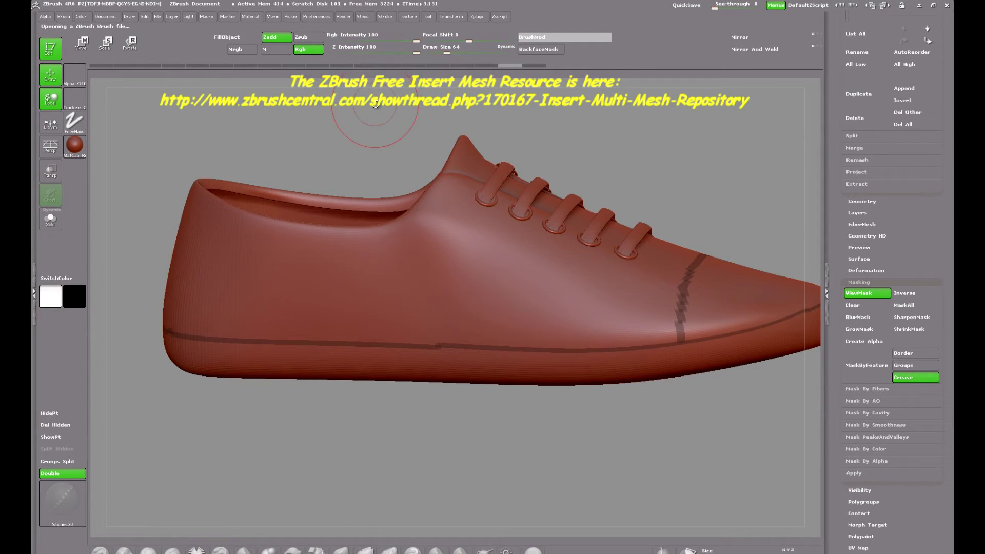
Frame the mesh with curves along the creased edges only, with Border and Polygroups turned off
left_click(385, 17)
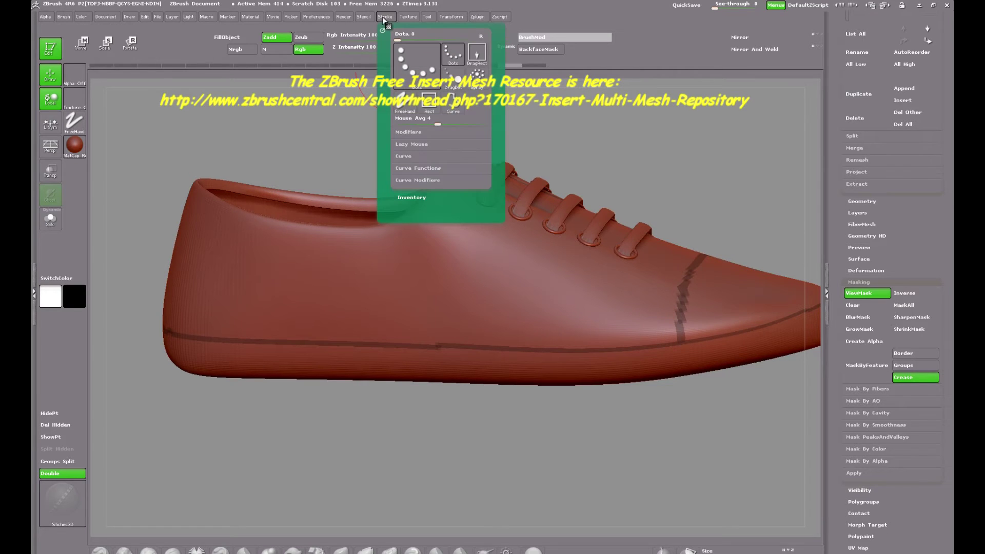
left_click(419, 168)
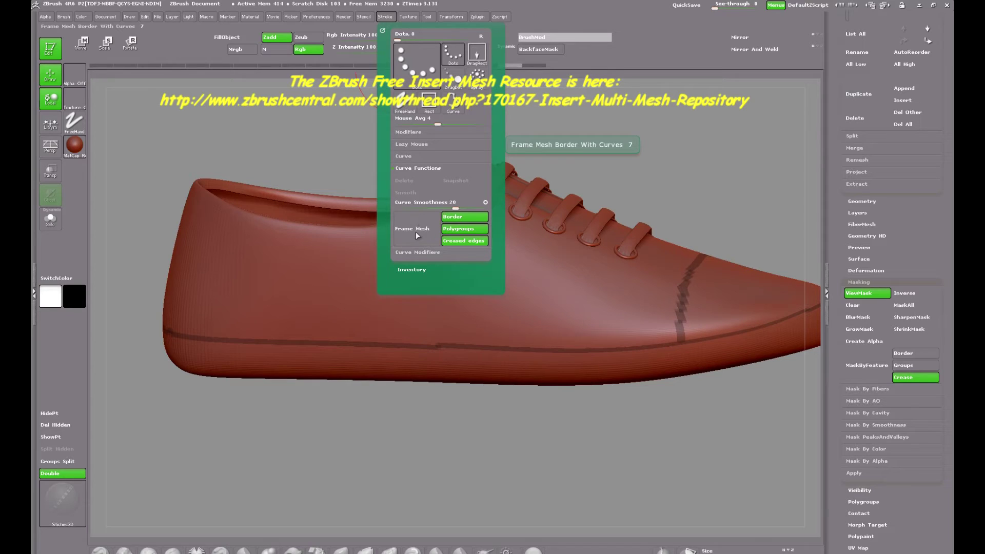
left_click(456, 229)
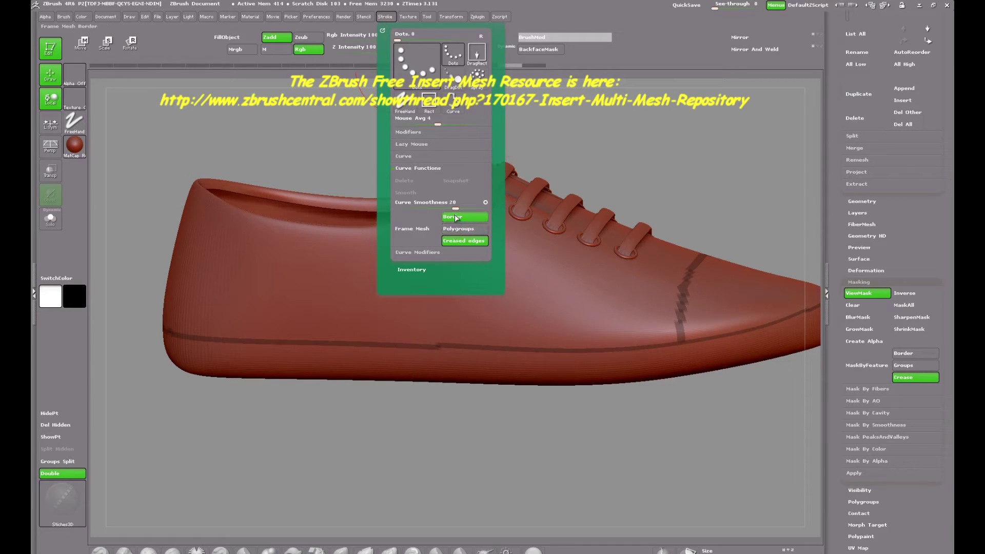
left_click(458, 216)
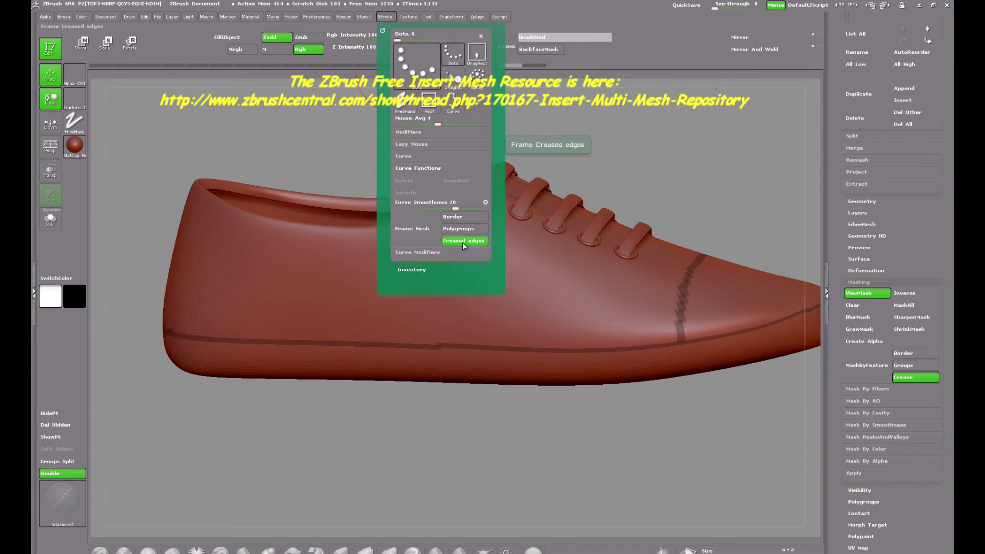
left_click(410, 229)
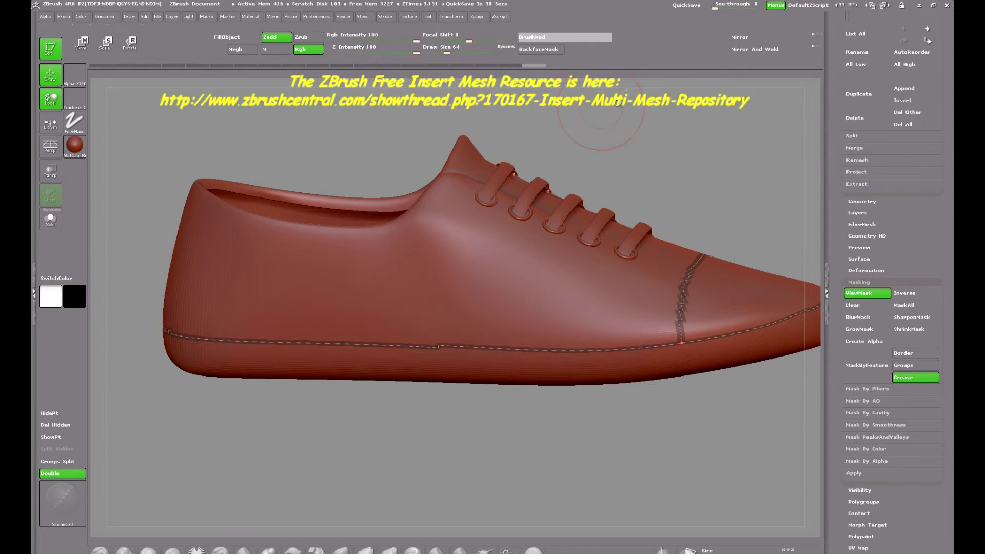
Try applying the 3D stitches along the framed crease curves at a draw size of 64
mouse_move(699, 137)
left_mouse_down()
mouse_move(704, 172)
mouse_move(707, 155)
left_mouse_up()
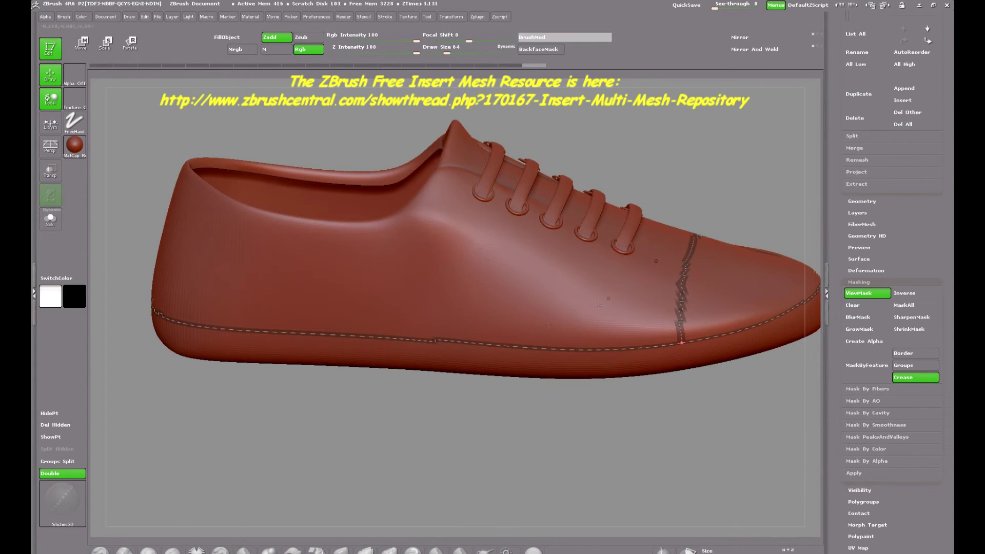
left_click(468, 343)
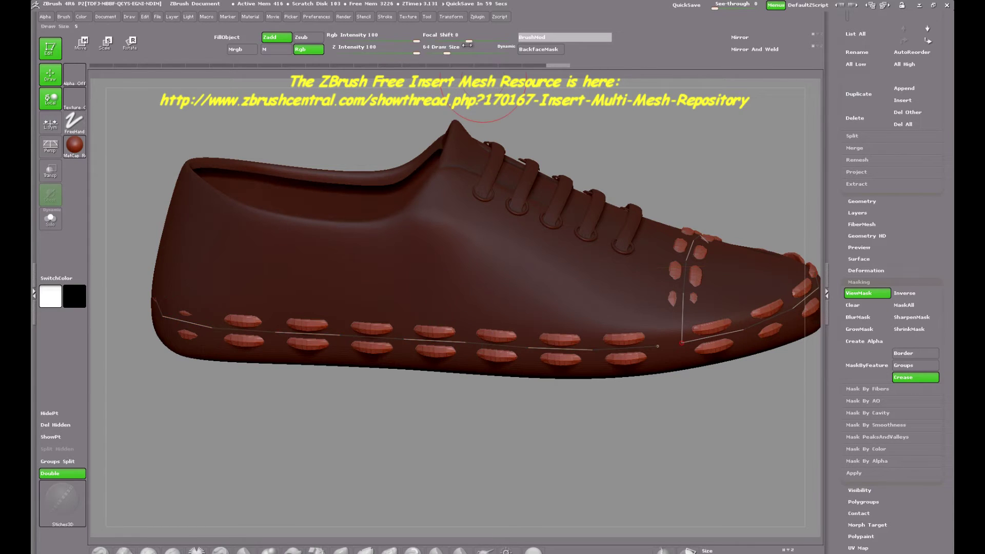
left_click(537, 65)
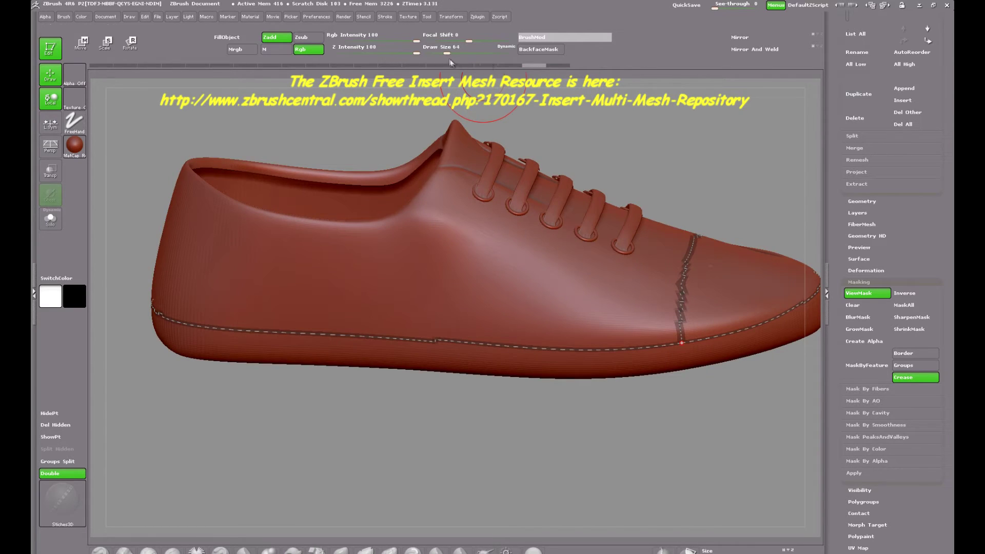
Set the draw size to 16, apply the stitches along the framed crease curves, and clear the curves from the shoe
left_click_drag(446, 53, 435, 53)
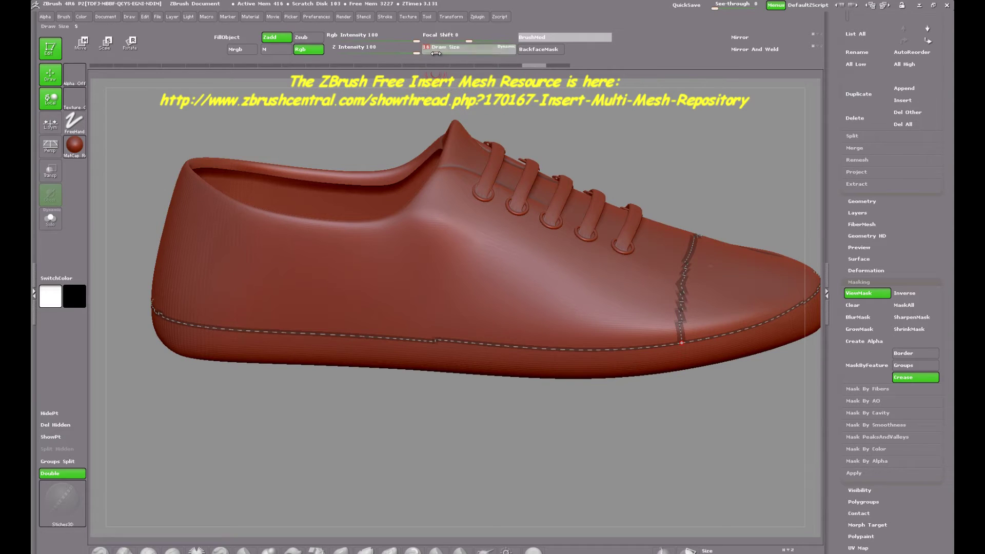
left_click(452, 341)
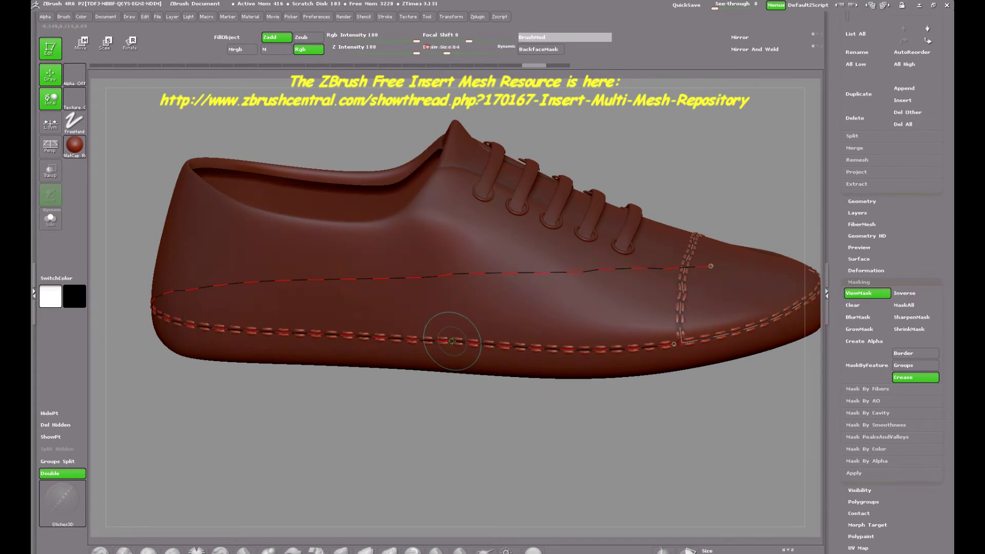
left_click_drag(631, 425, 636, 462)
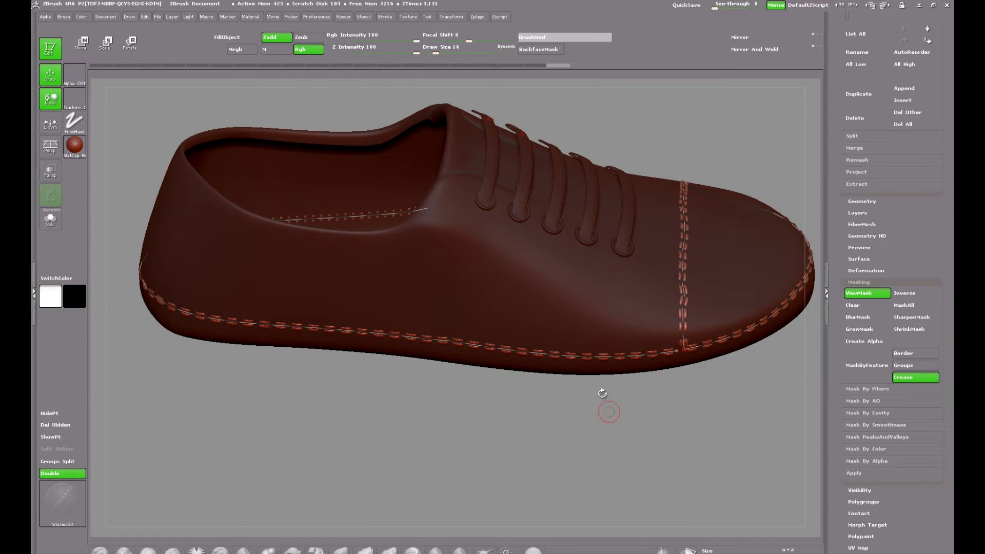
left_click(545, 318)
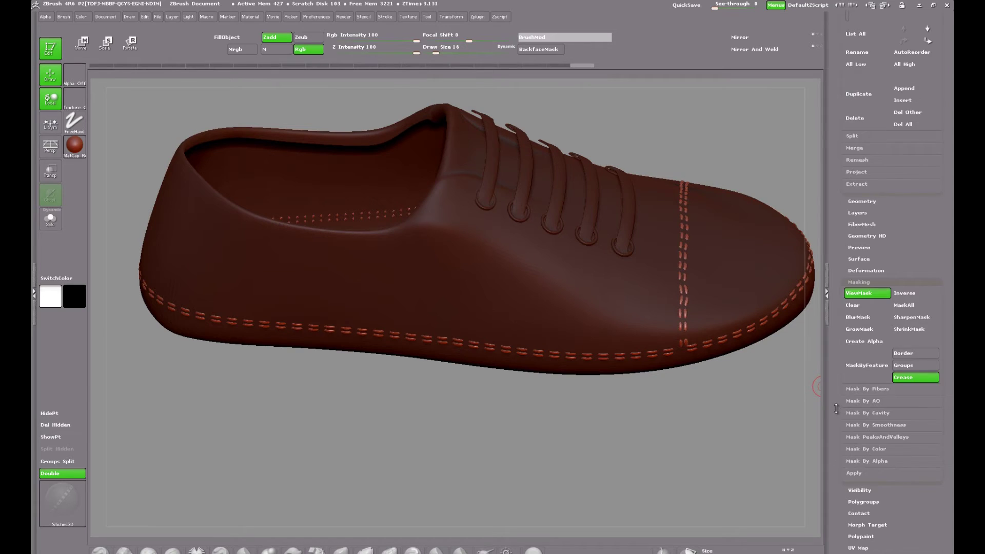
Hide the unmasked stitch geometry through the mesh visibility options
scroll(836, 409, "down", 2)
scroll(831, 466, "down", 4)
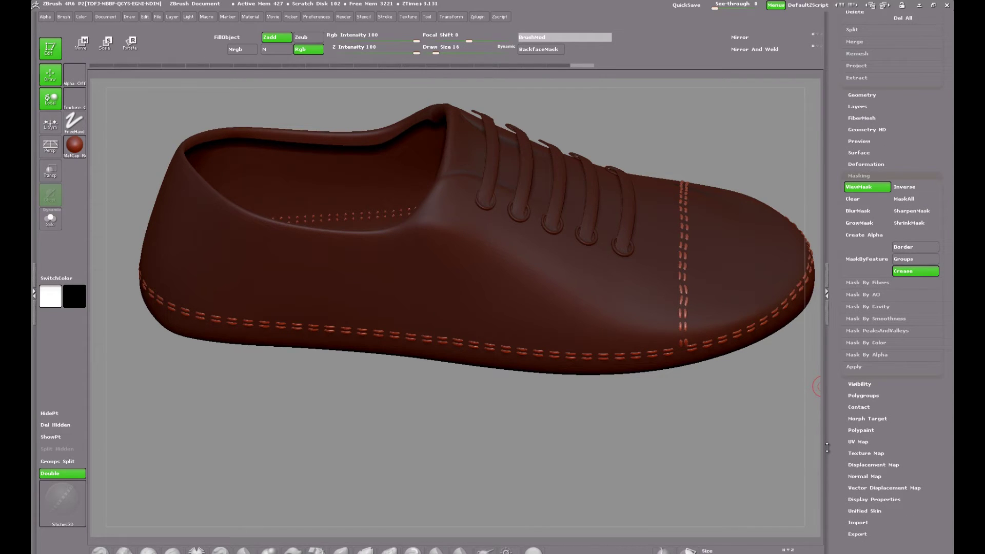
left_click(860, 383)
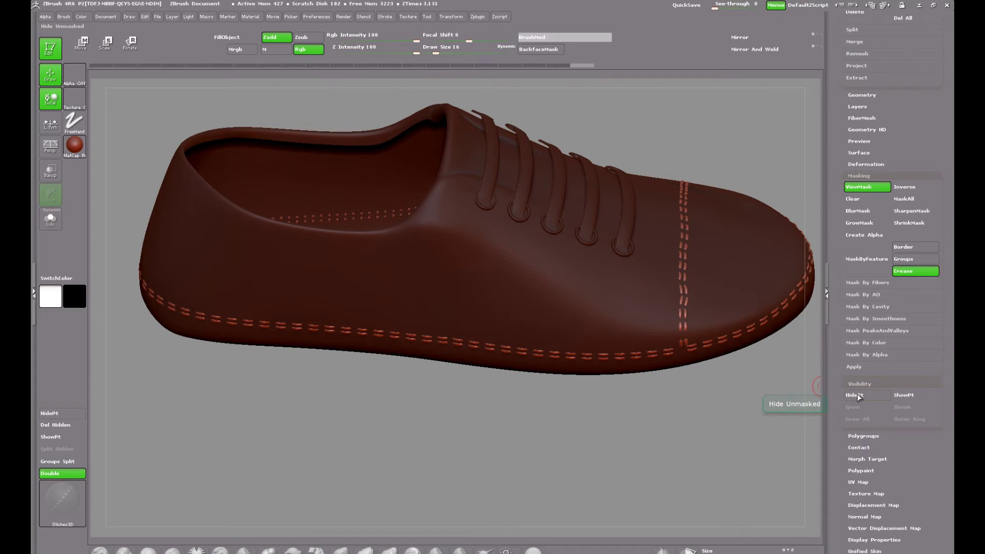
left_click(858, 395)
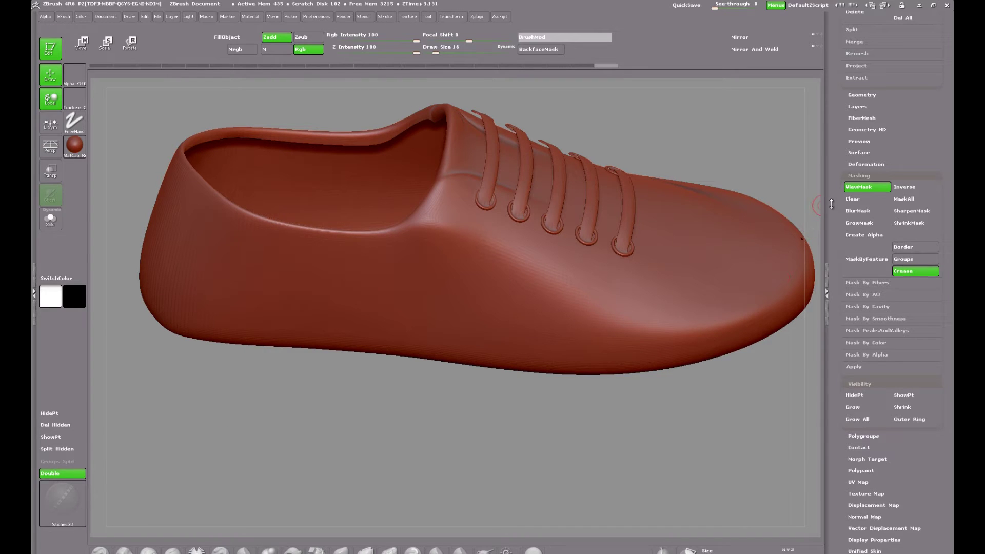
Split the hidden stitches off the shoe into their own subtool
scroll(841, 256, "up", 10)
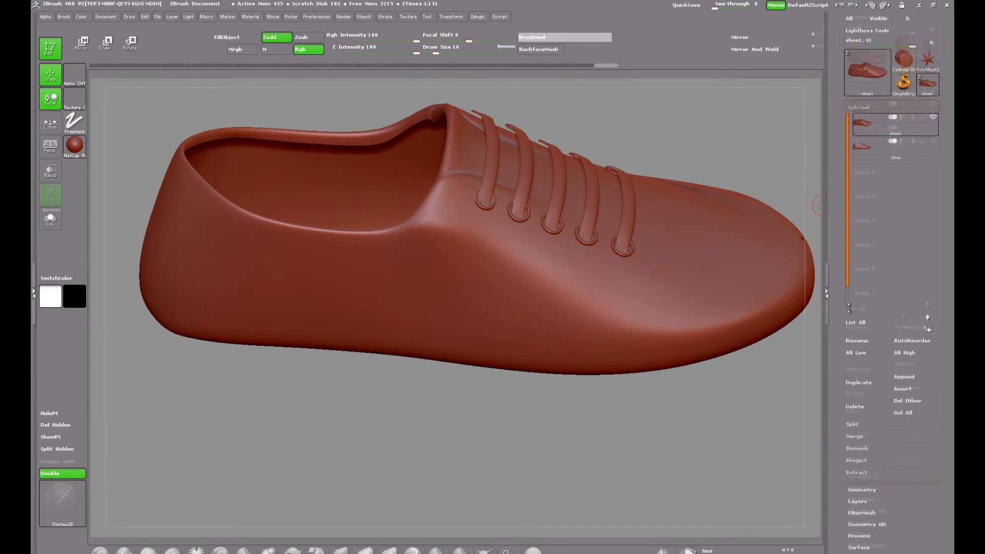
scroll(848, 308, "down", 6)
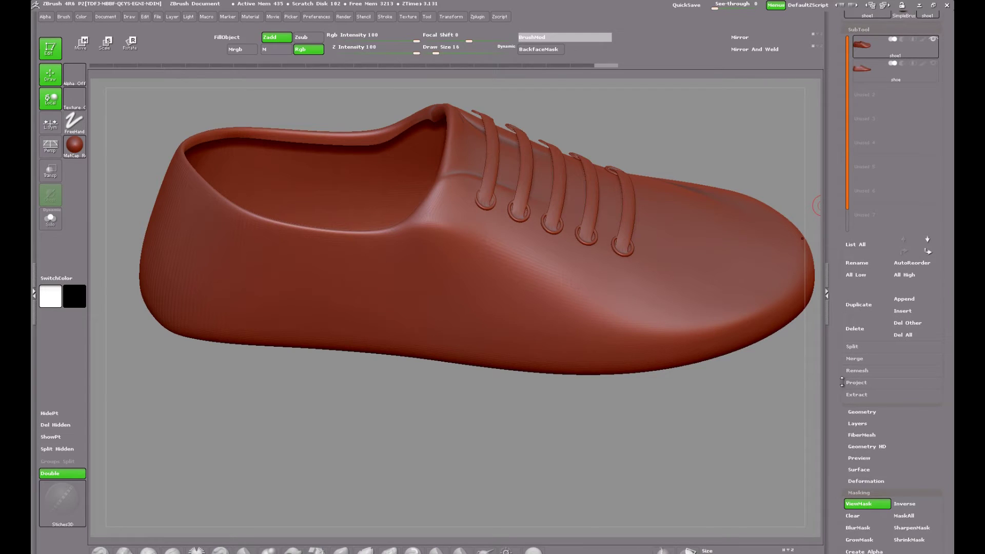
left_click(851, 347)
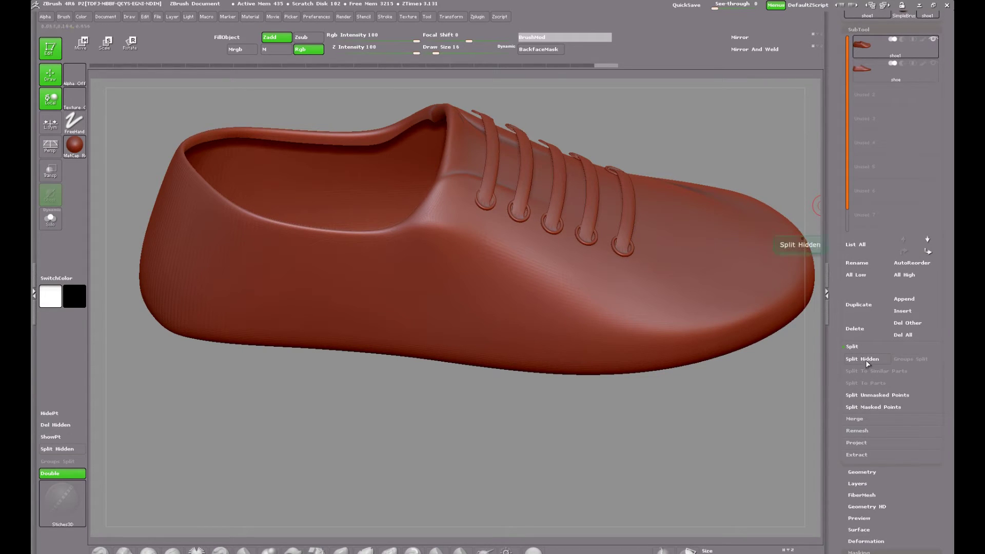
mouse_move(876, 67)
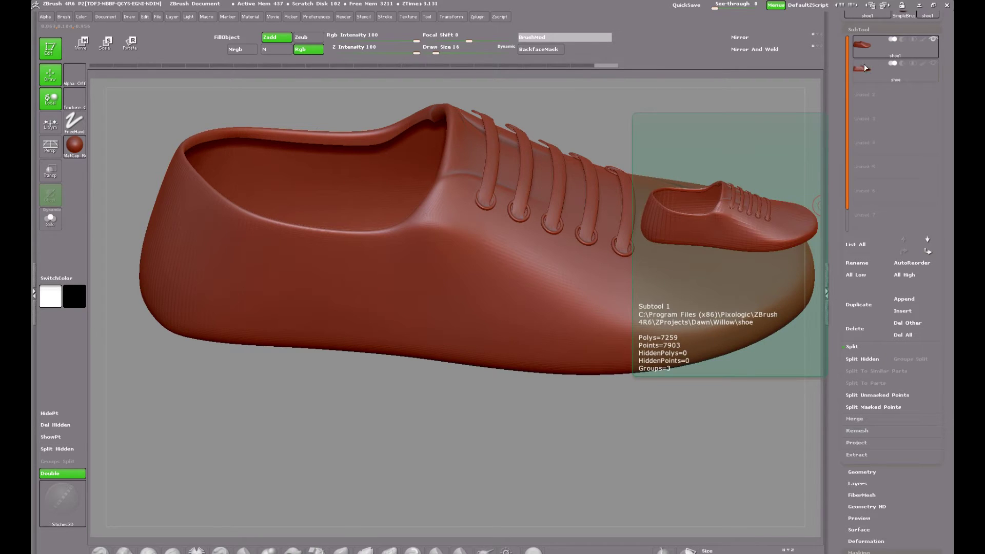
left_click(862, 358)
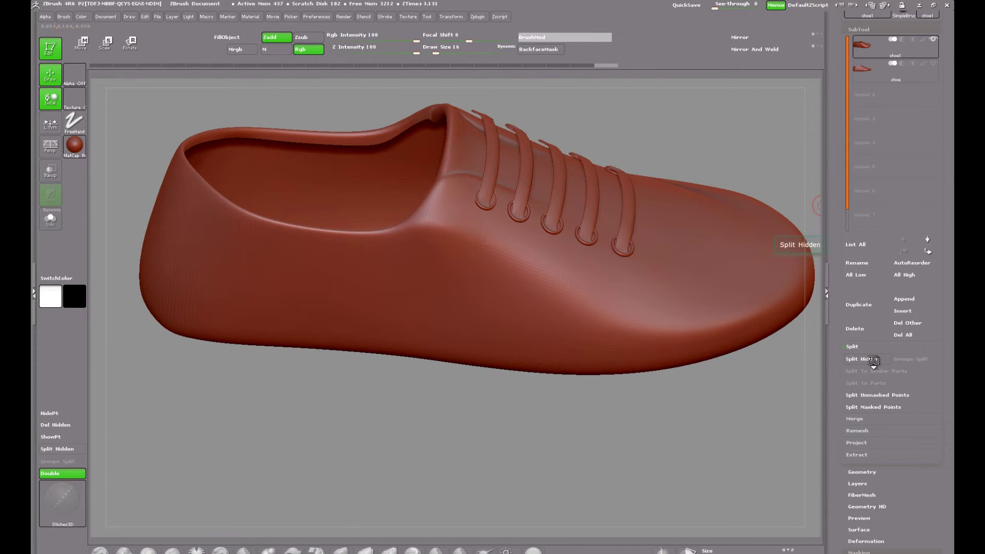
mouse_move(867, 71)
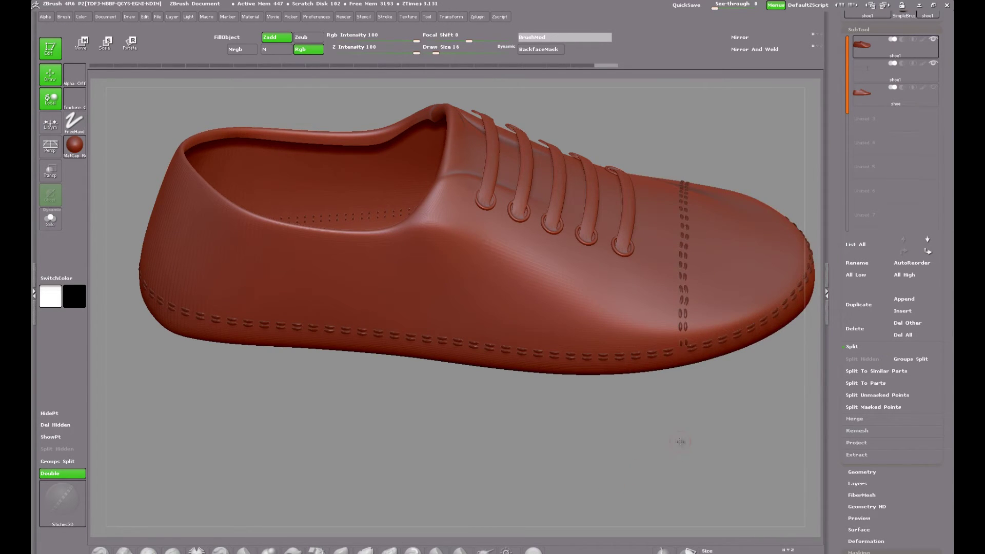
Delete the high-resolution shoe1 subtool that the stitches were split from, confirming the deletion
left_click_drag(682, 442, 537, 504, "alt")
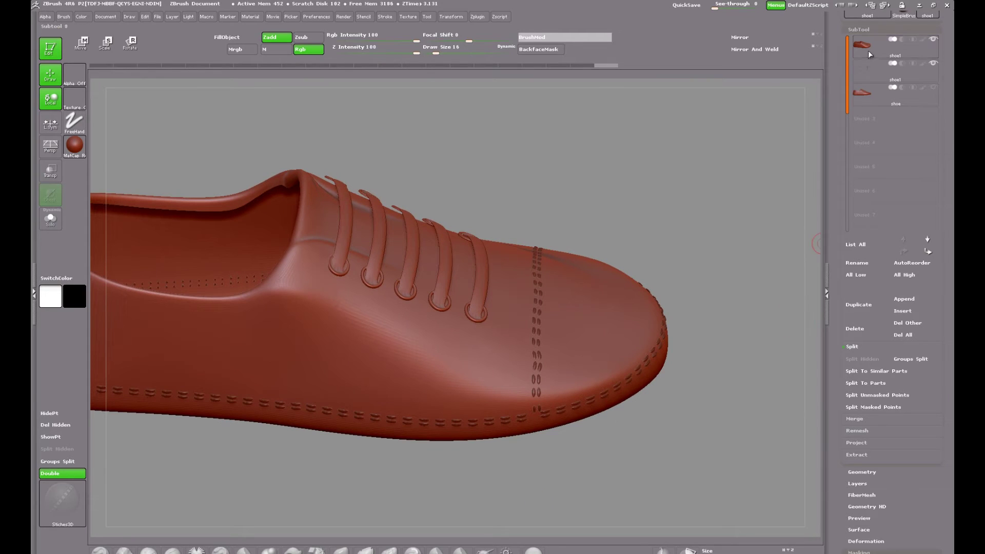
mouse_move(867, 72)
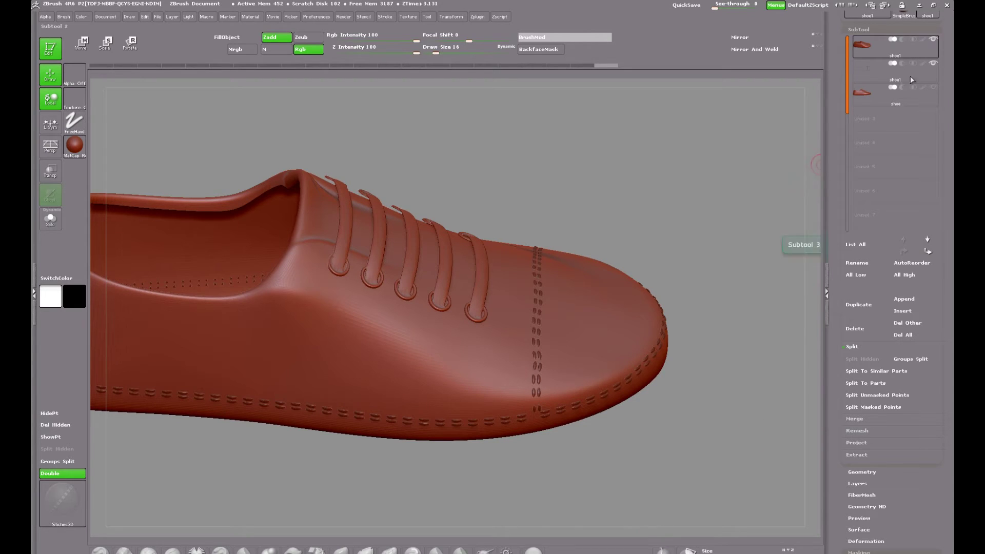
mouse_move(865, 42)
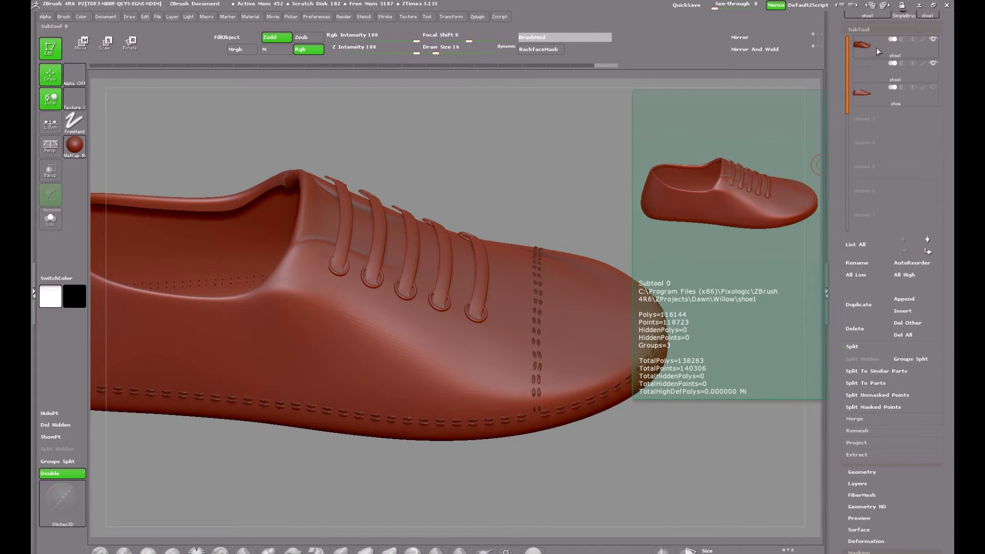
left_click(879, 45)
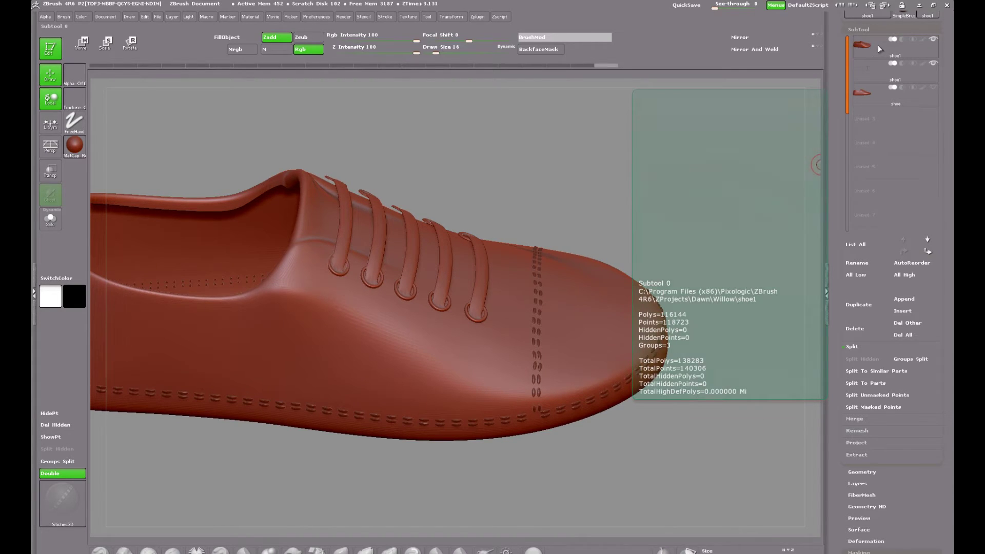
left_click(863, 332)
left_click(810, 352)
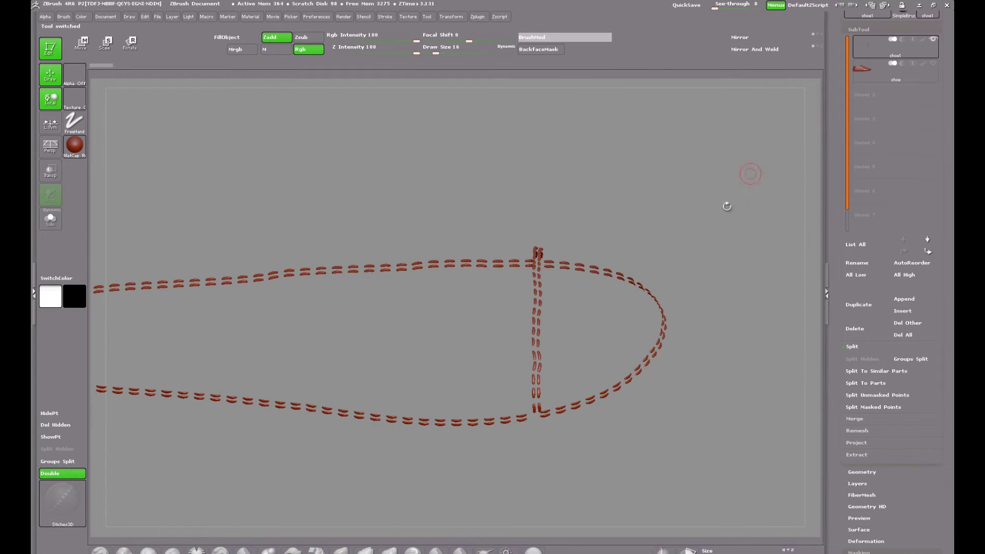
Make the original low-resolution shoe subtool visible together with the stitches
left_click_drag(718, 382, 688, 418)
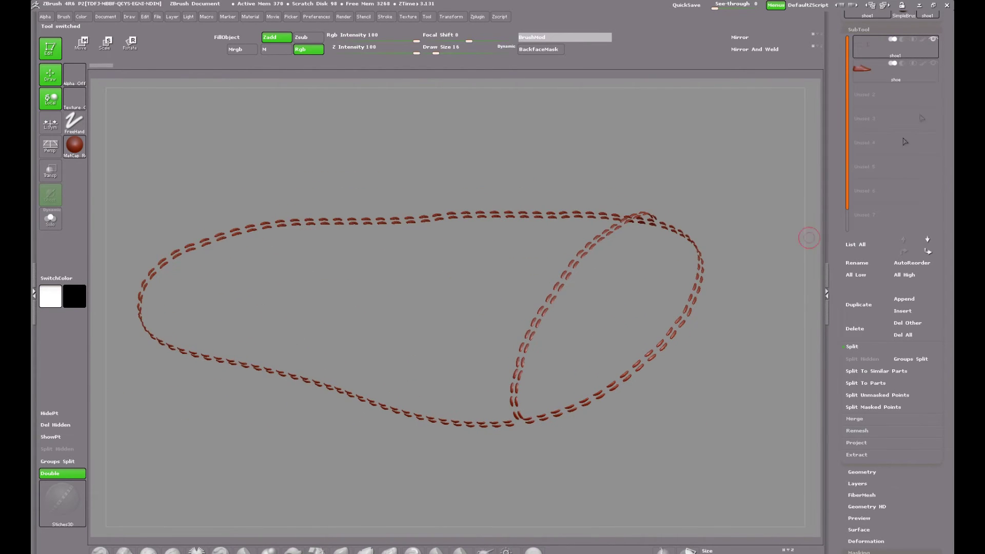
left_click(933, 63)
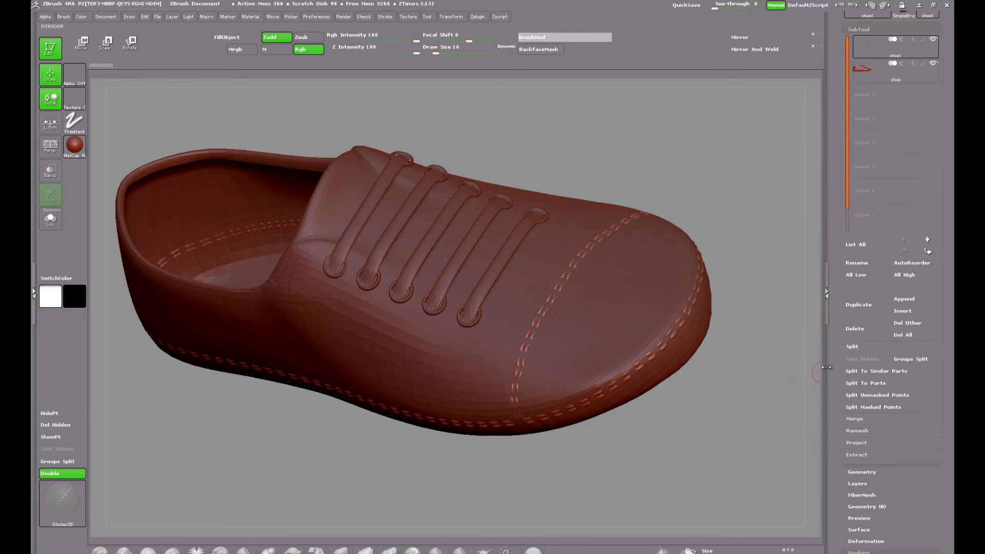
mouse_move(715, 451)
left_mouse_down()
mouse_move(726, 445)
mouse_move(708, 452)
left_mouse_up()
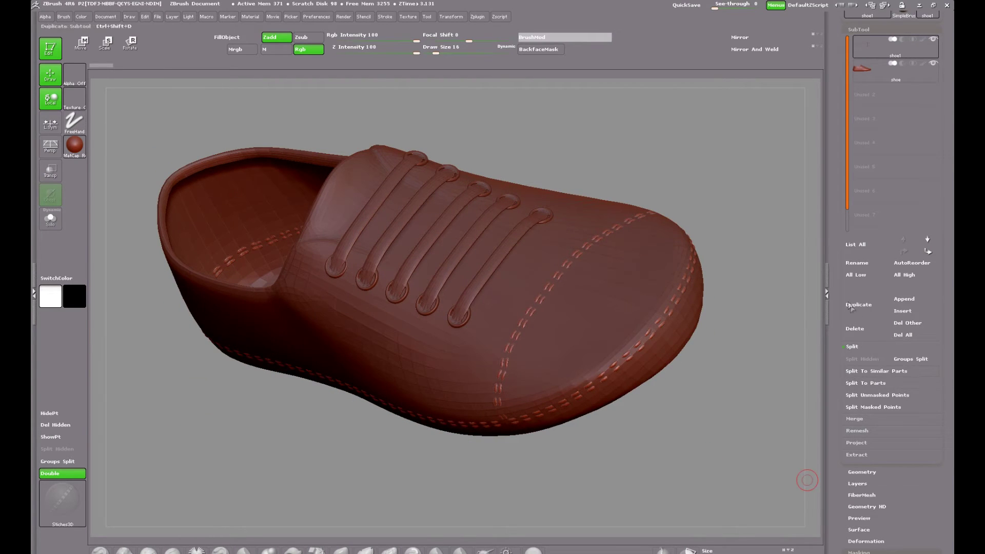
Merge the stitches subtool down into the low-resolution shoe subtool and accept the non-undoable operation
scroll(863, 333, "down", 3)
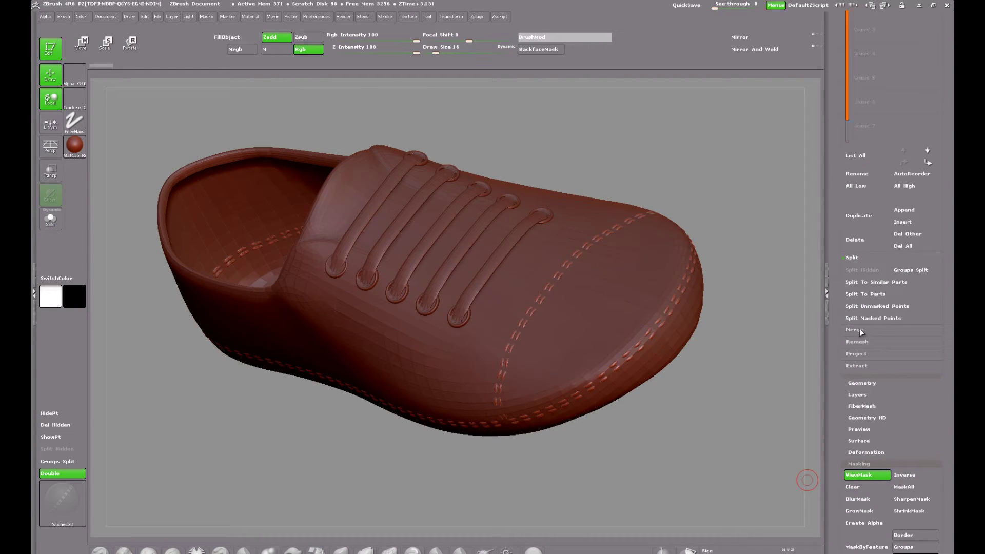
scroll(838, 346, "up", 4)
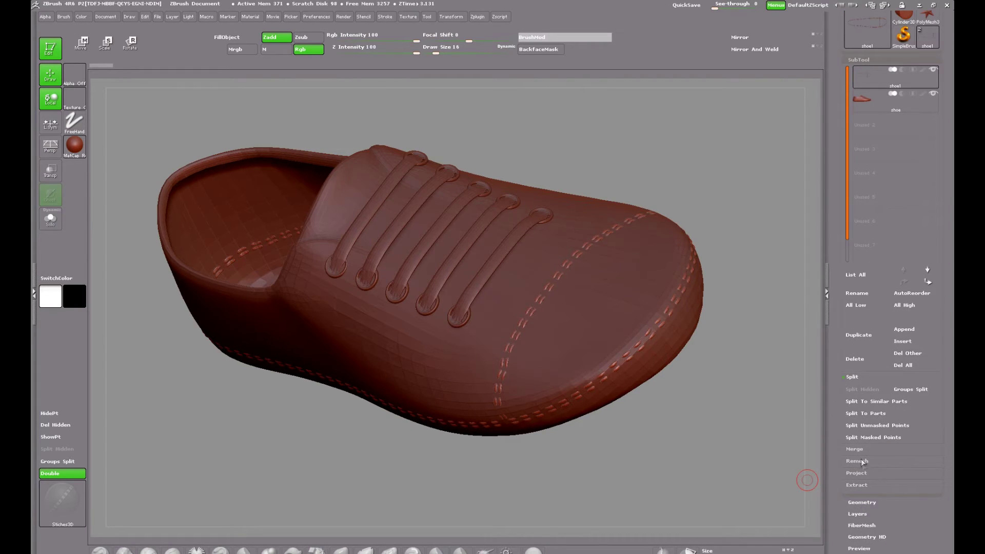
left_click(862, 448)
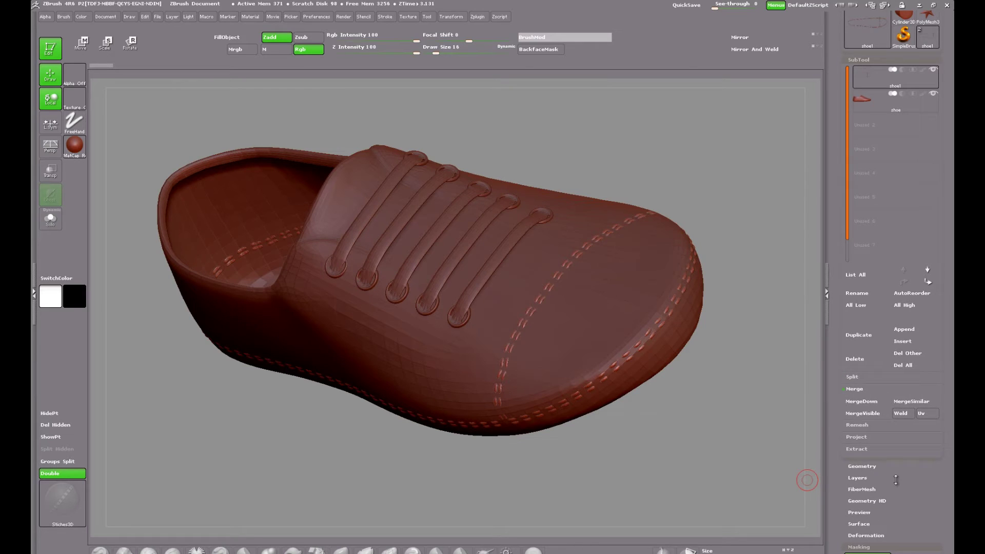
left_click(863, 400)
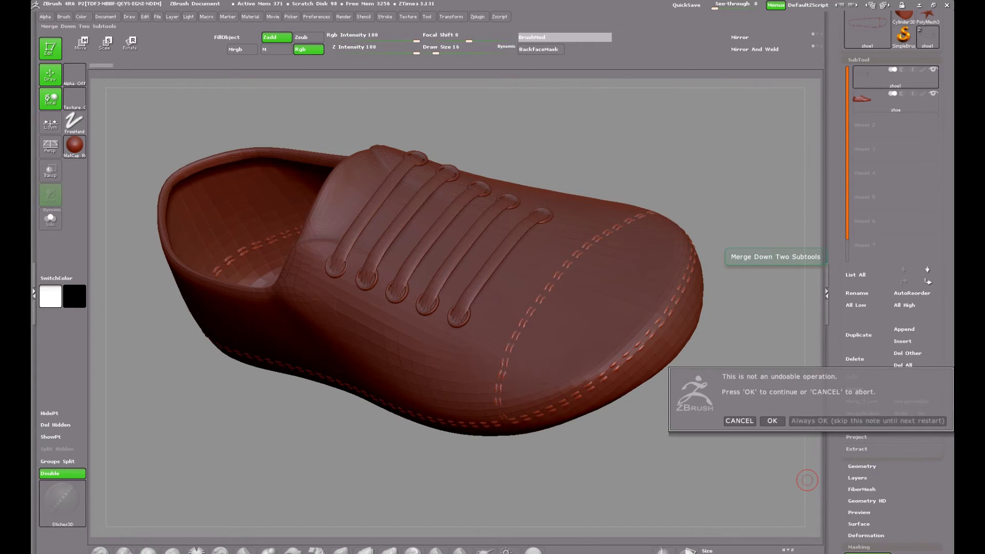
left_click(815, 420)
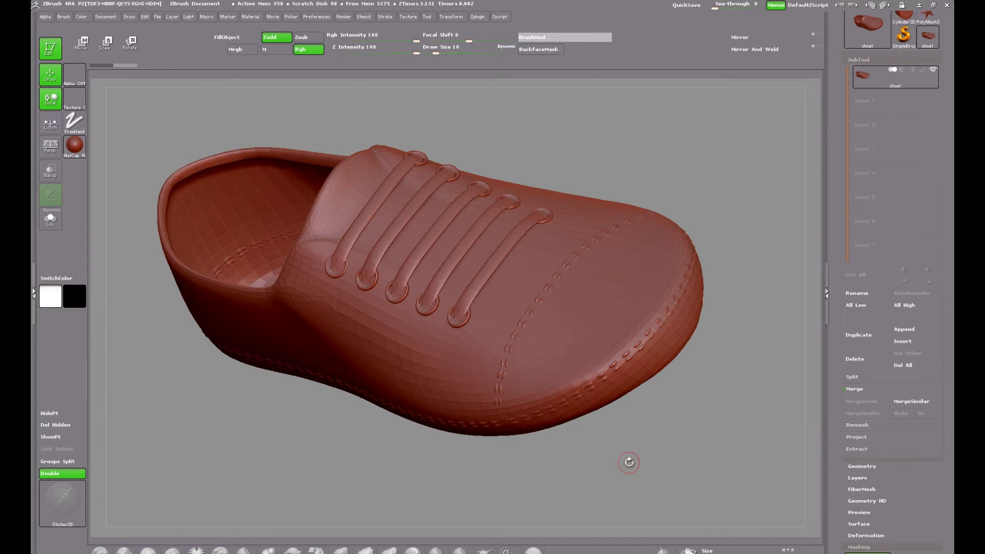
Turn on the polyframe for the merged shoe and isolate the polygroup of the stitches across the toe cap
mouse_move(629, 462)
left_mouse_down()
mouse_move(645, 438)
mouse_move(636, 458)
left_mouse_up()
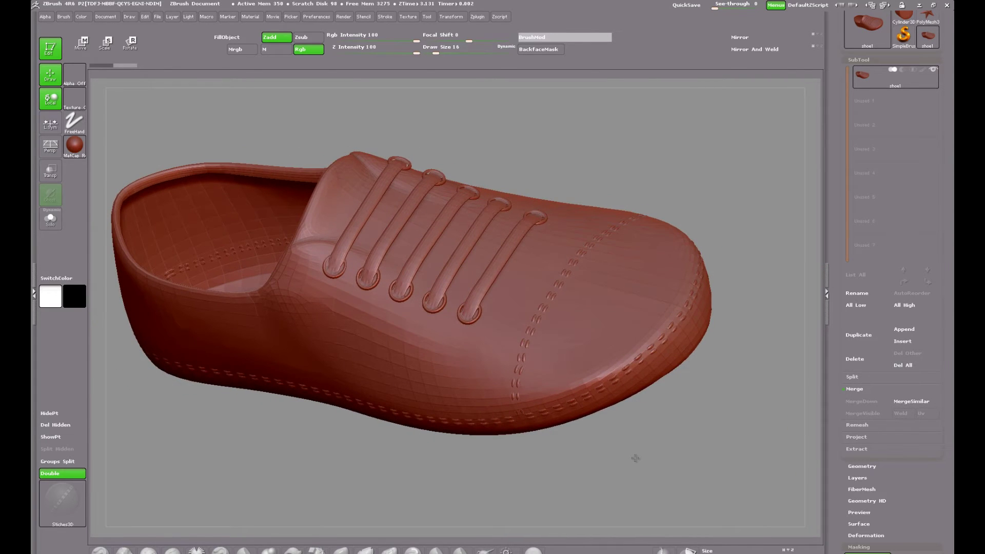
left_click_drag(321, 444, 342, 485, "alt")
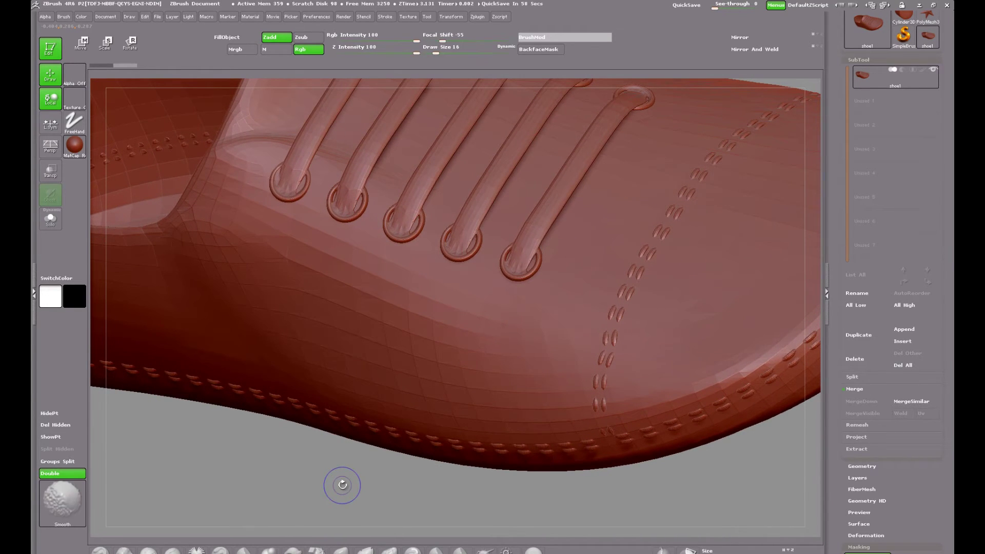
key("shift+f")
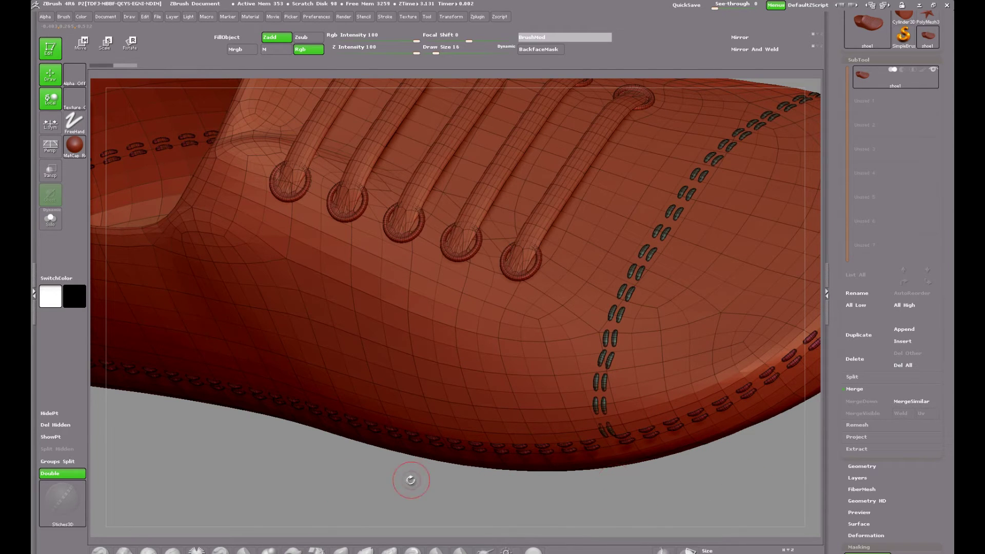
left_click_drag(397, 483, 395, 450, "alt")
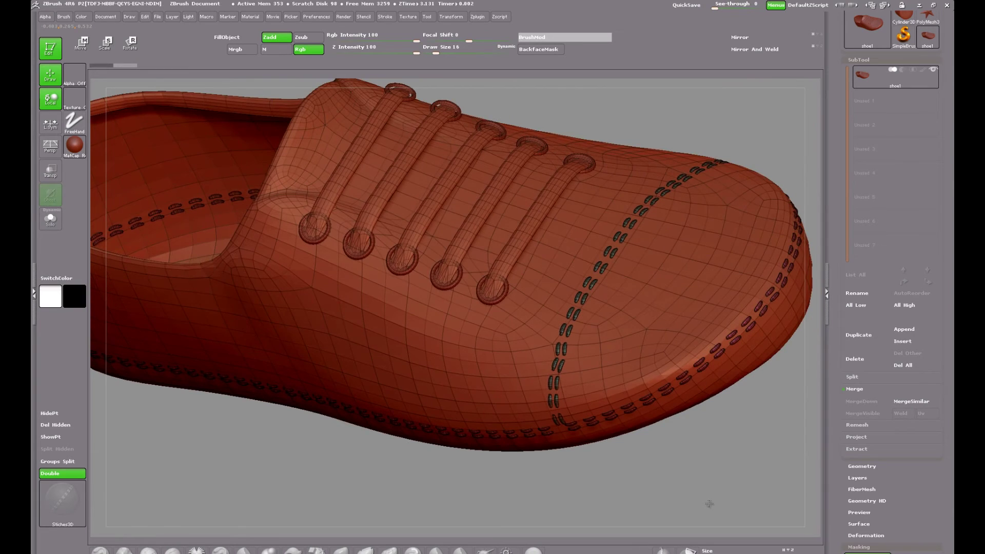
mouse_move(688, 490)
left_mouse_down()
mouse_move(698, 448)
mouse_move(697, 481)
left_mouse_up()
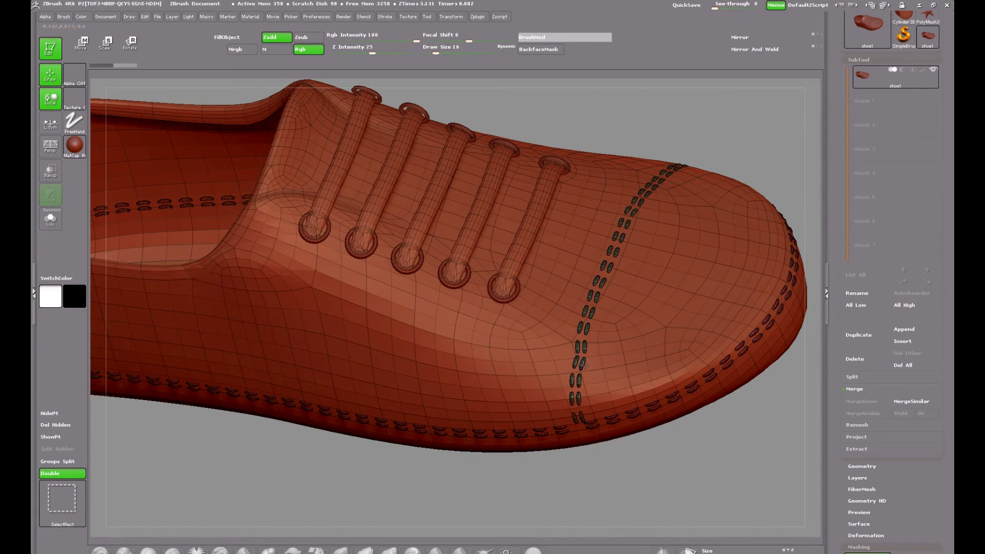
left_click(585, 368, "ctrl+shift")
left_click_drag(708, 419, 737, 449)
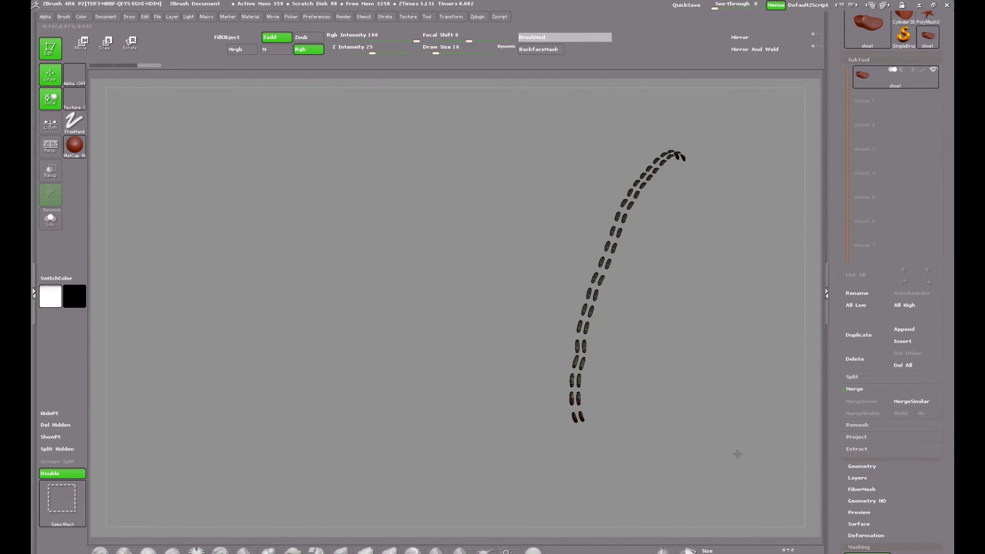
Unhide the whole merged shoe and isolate the polygroup of the stitches running around the sole seam
left_click(588, 453, "ctrl+shift")
left_click(612, 416, "ctrl+shift")
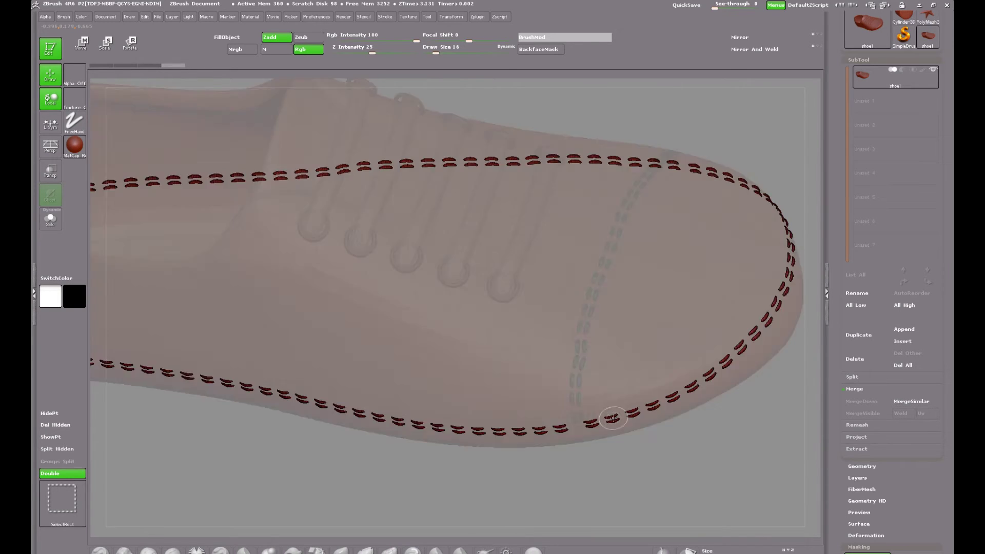
mouse_move(704, 457)
left_mouse_down()
mouse_move(696, 416)
mouse_move(715, 472)
left_mouse_up()
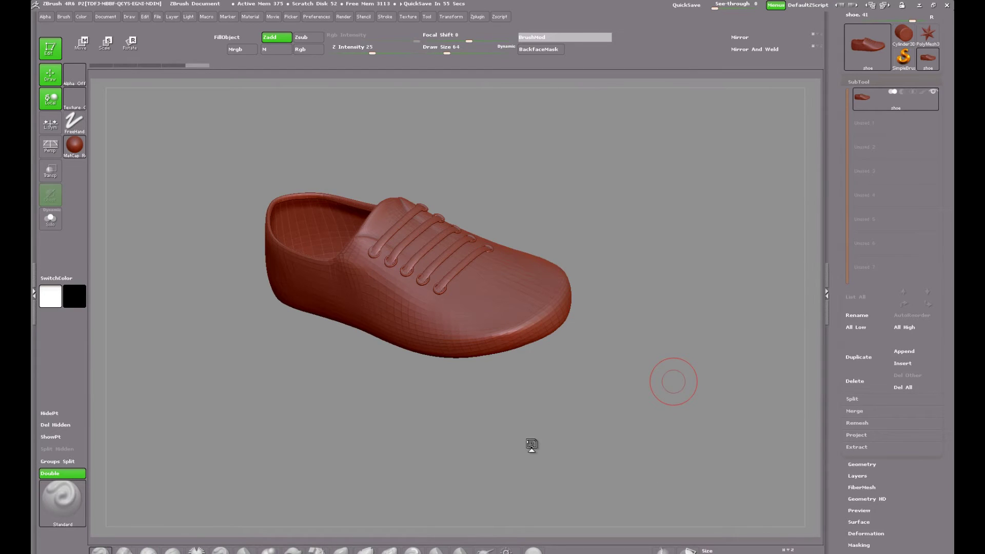
Duplicate the shoe subtool and hide the original, leaving only the copy visible
left_click_drag(499, 431, 516, 410)
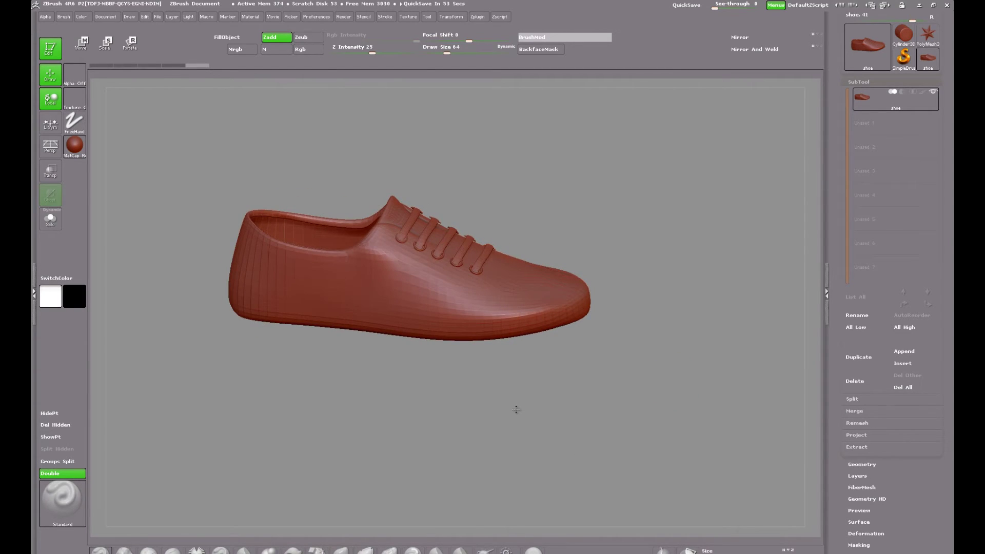
left_click_drag(580, 379, 583, 411, "alt")
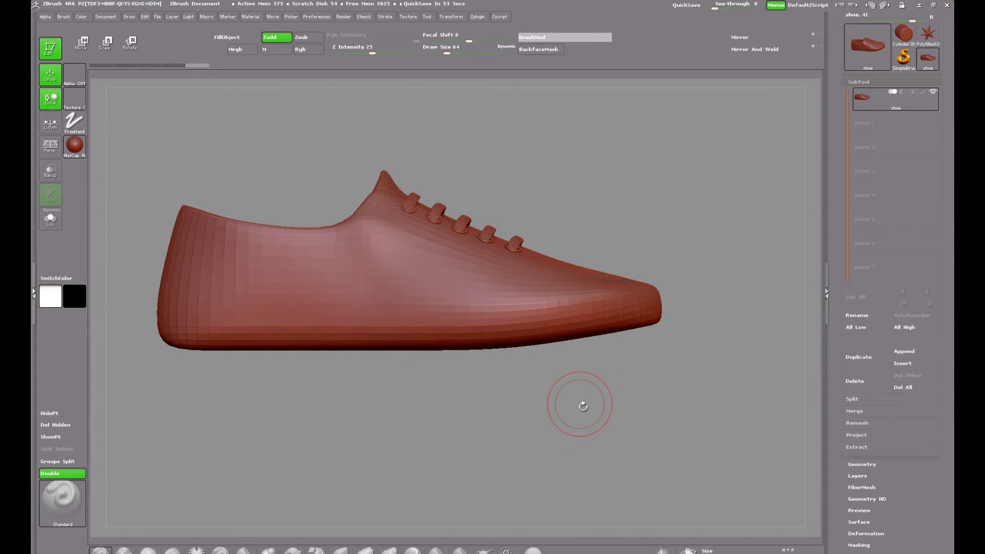
left_click_drag(564, 411, 590, 434)
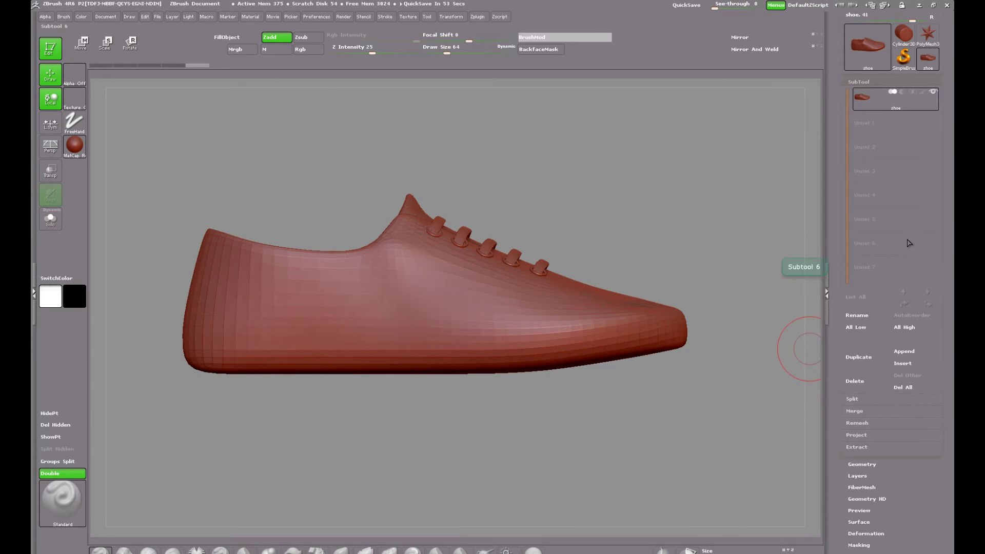
mouse_move(864, 112)
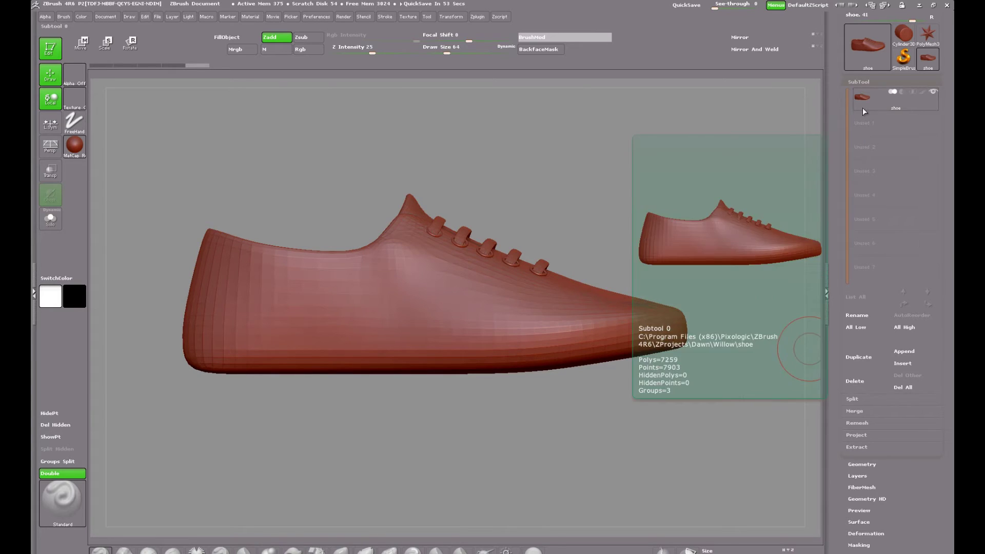
left_click(864, 361)
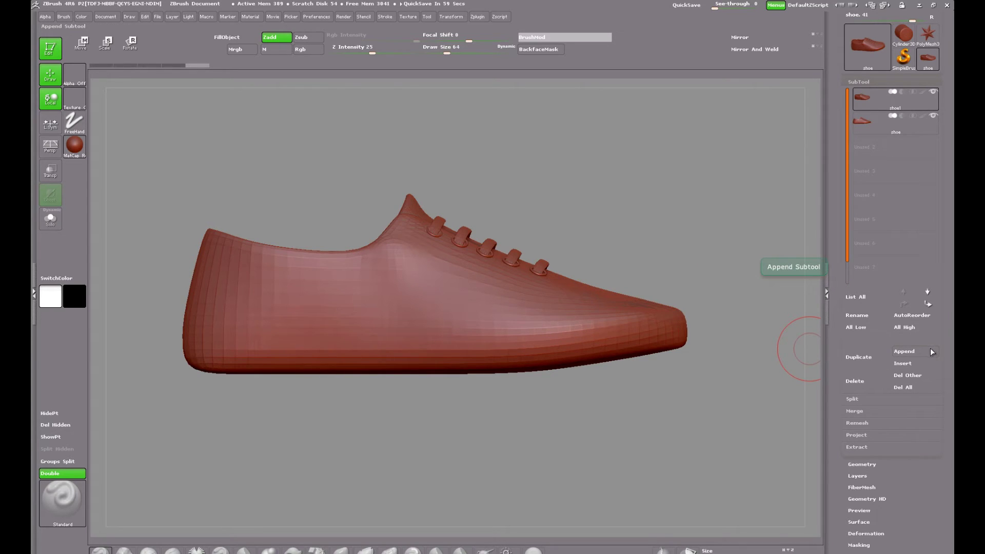
mouse_move(935, 119)
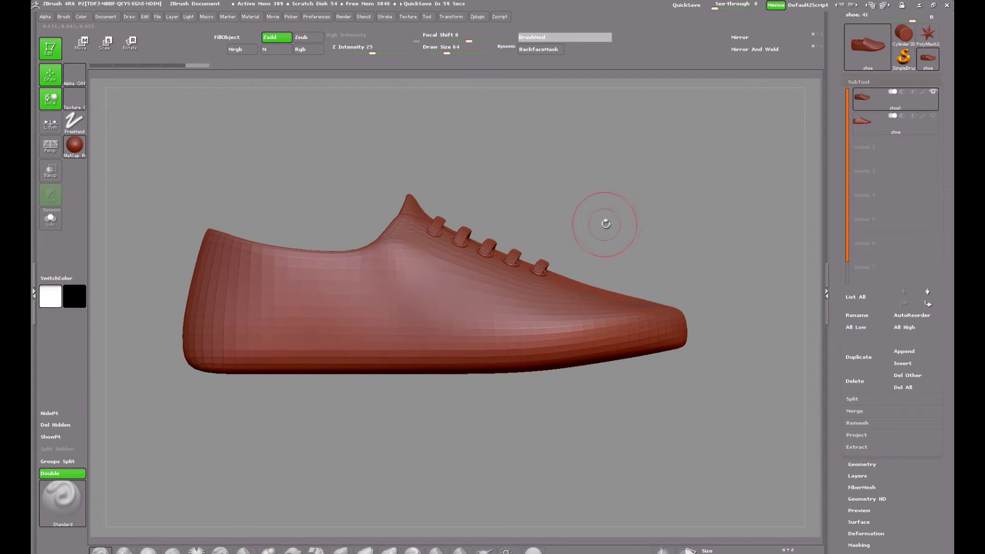
Turn on the polyframe for the duplicated shoe and assign the entire mesh to a single polygroup
key("shift")
key("shift+f")
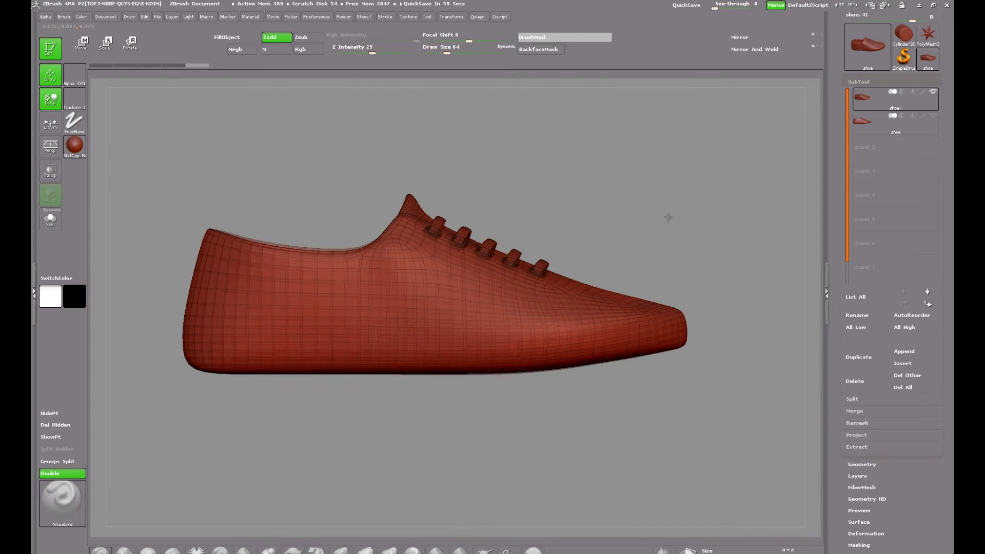
left_click_drag(666, 213, 662, 277)
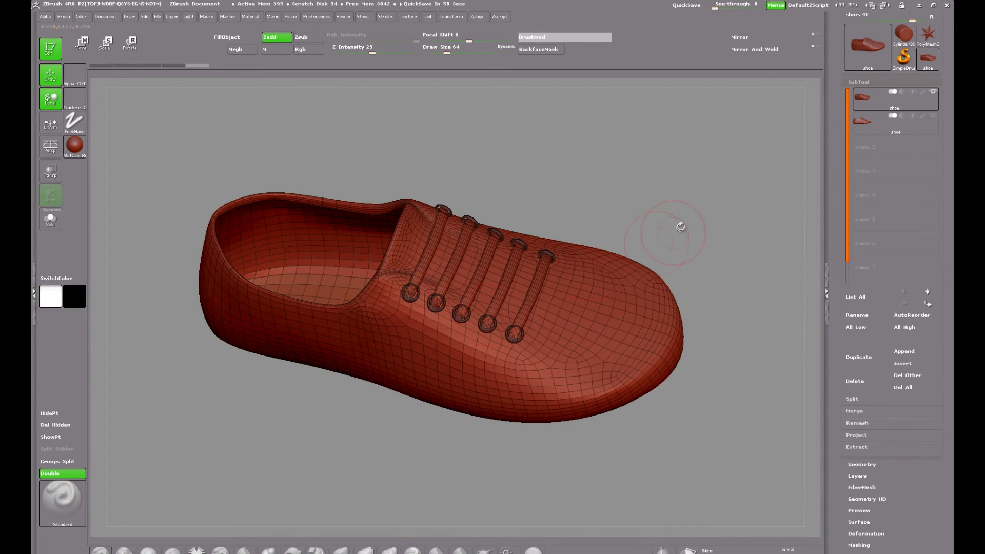
left_click_drag(662, 194, 665, 267, "alt")
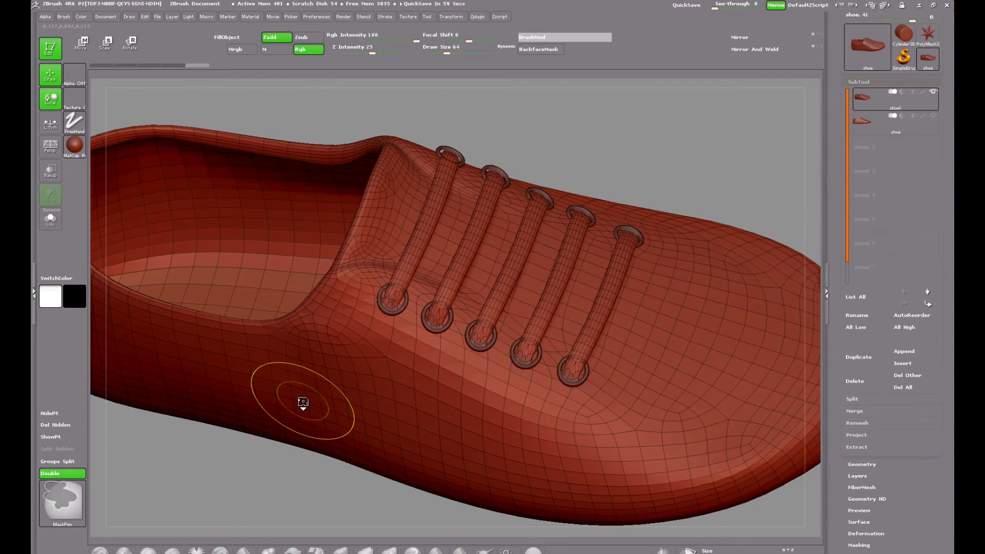
key("ctrl+w")
left_click_drag(234, 488, 252, 412)
left_click_drag(695, 424, 696, 409)
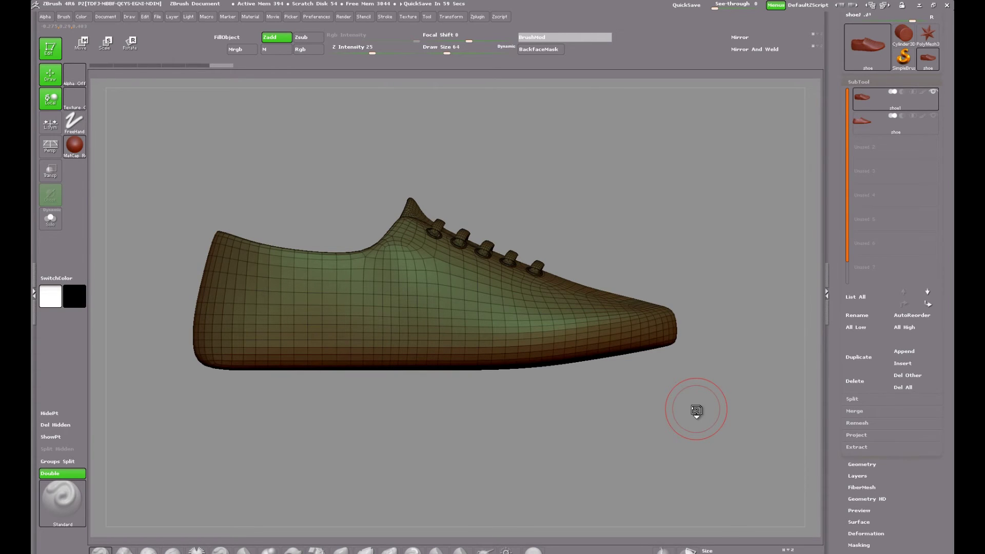
Choose the SliceCurve brush, skip its note until next restart, and slice the side-view shoe along a curve above the sole, rising toward the toe
key("b")
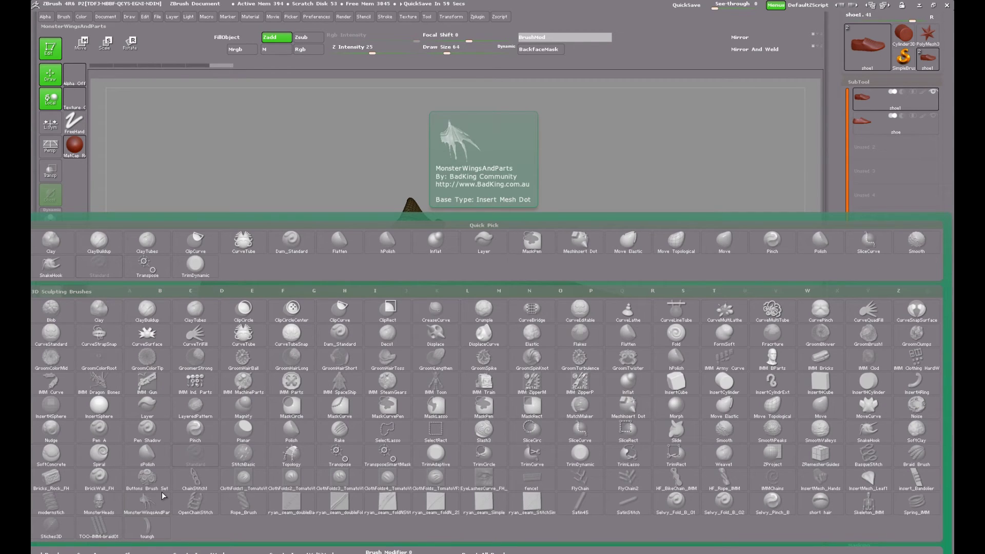
key("s")
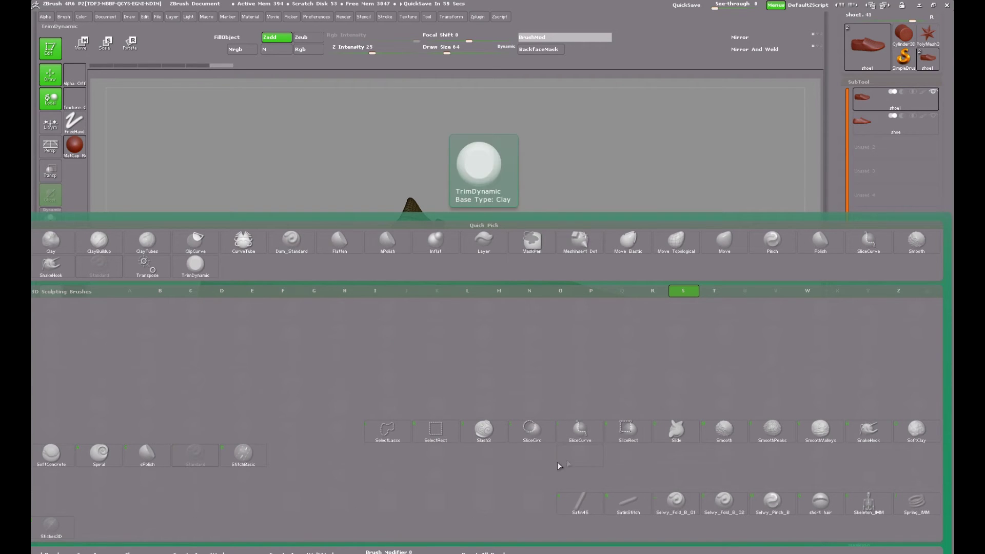
left_click(580, 431)
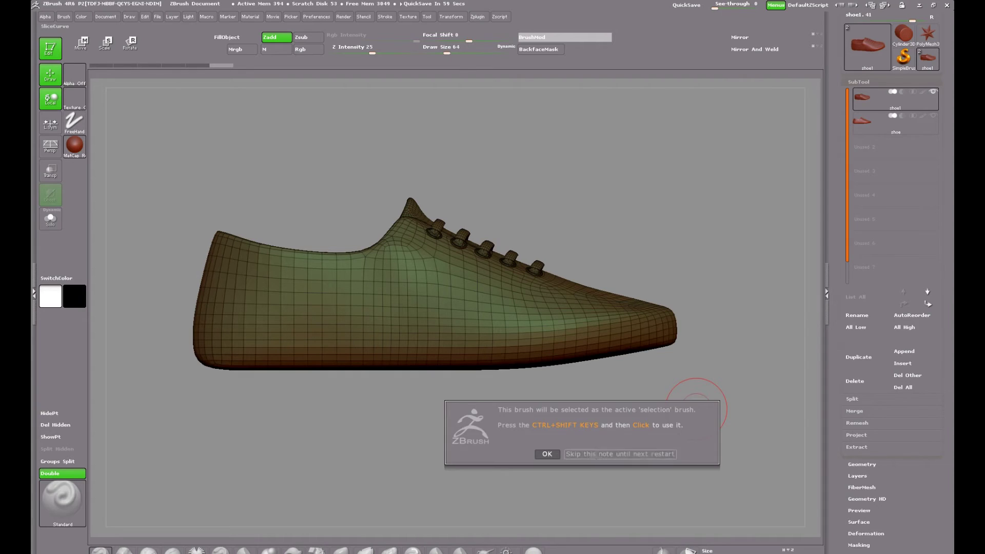
left_click(597, 454)
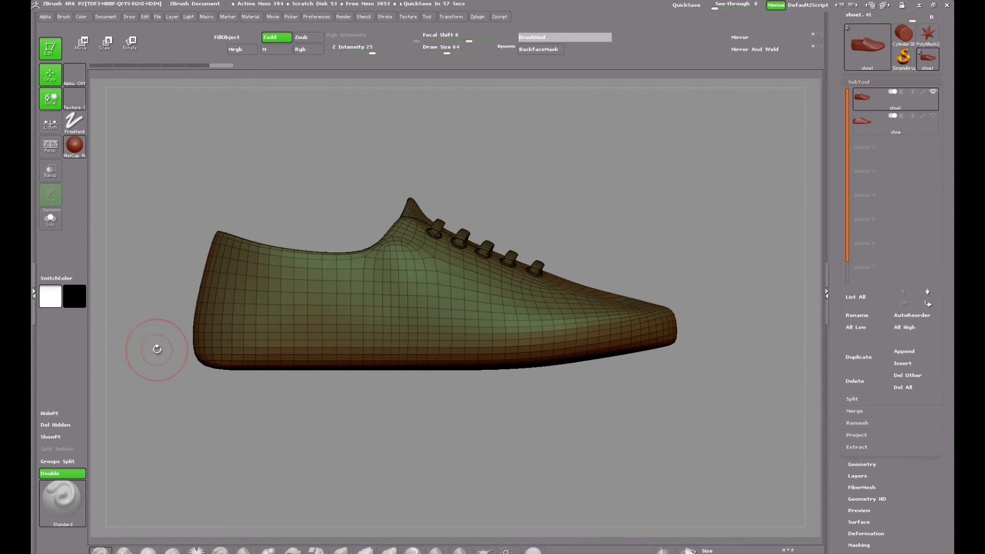
key("ctrl+shift")
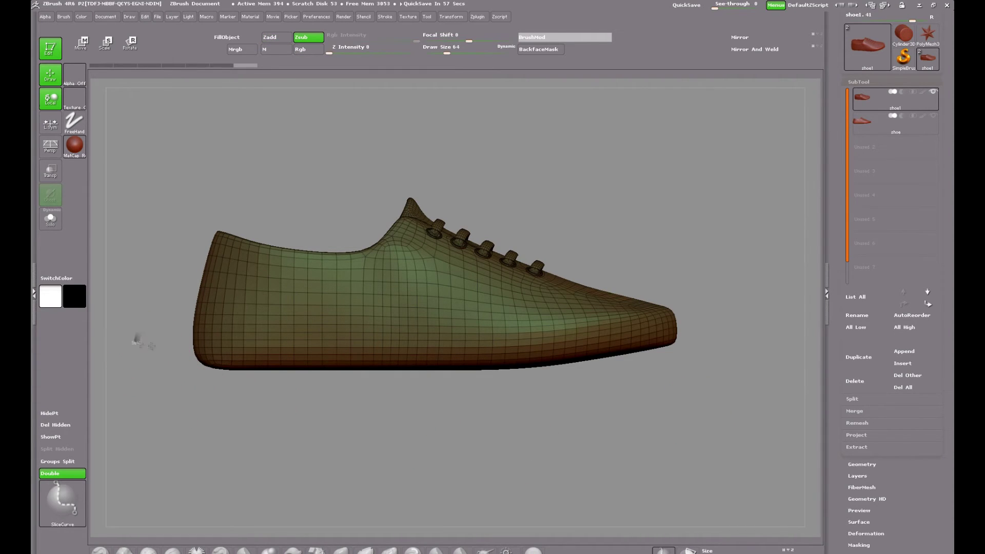
mouse_move(134, 339)
left_mouse_down("ctrl+shift")
mouse_move(608, 331)
mouse_move(641, 292)
mouse_move(657, 323)
mouse_move(624, 317)
left_mouse_up("ctrl+shift")
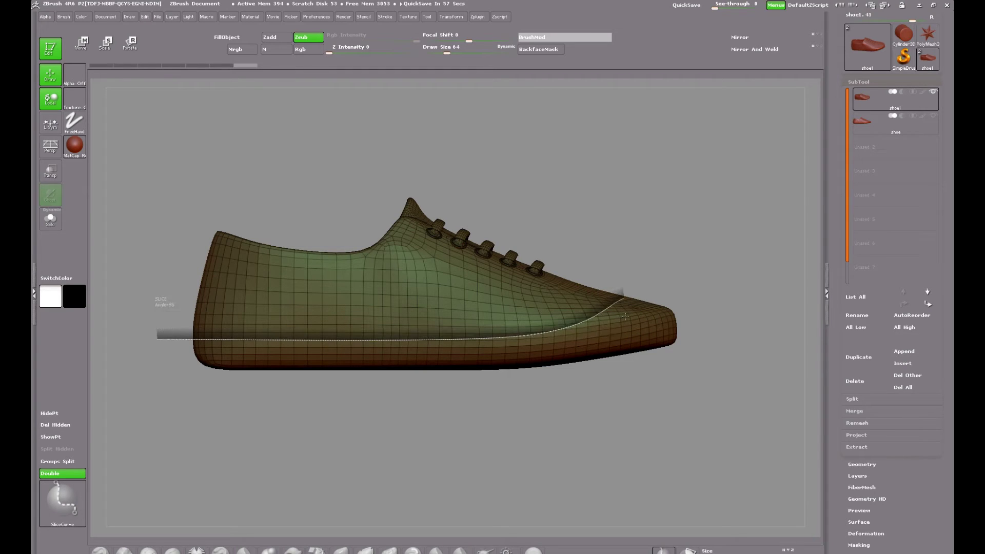
mouse_move(624, 316)
left_mouse_down("ctrl+shift")
mouse_move(580, 320)
mouse_move(675, 311)
mouse_move(705, 328)
mouse_move(717, 311)
mouse_move(761, 310)
left_mouse_up("ctrl+shift")
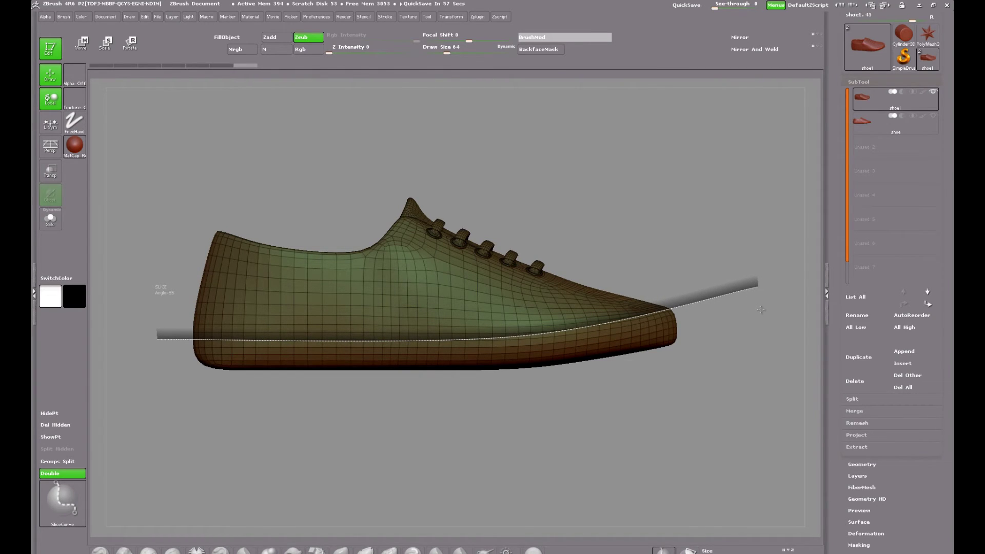
left_click_drag(761, 310, 760, 309, "ctrl+shift")
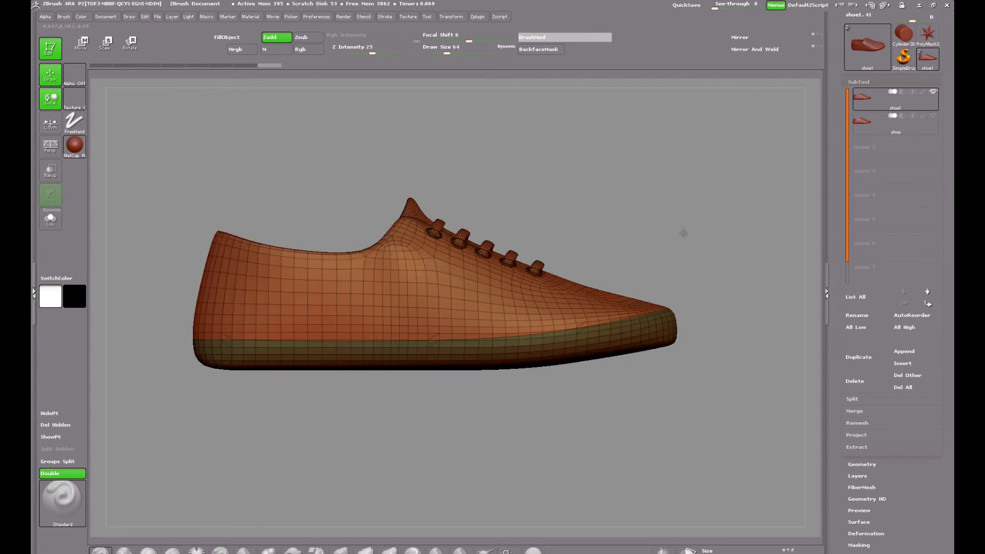
From a top view, slice straight across the front of the shoe to separate the toe cap with SliceCurve
left_click_drag(683, 234, 688, 339)
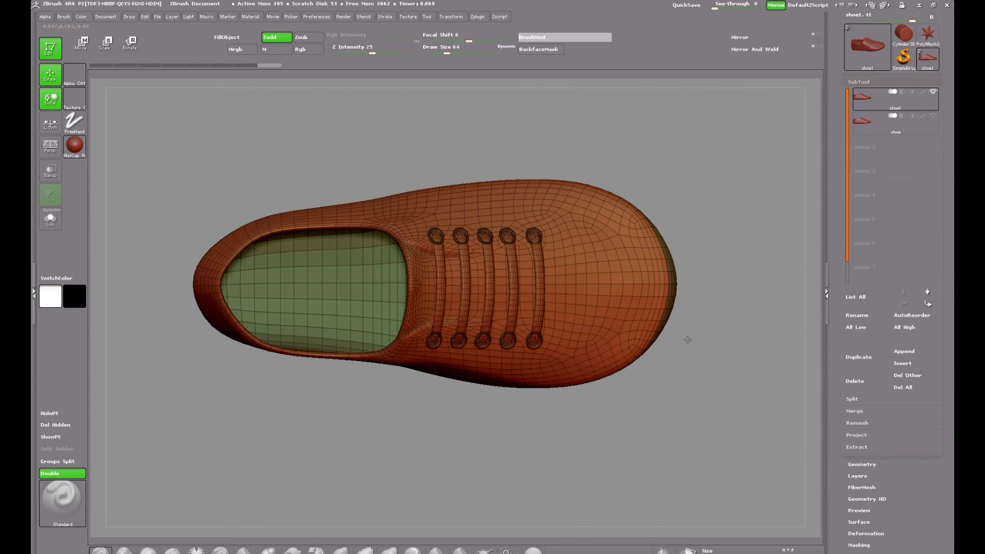
key("ctrl+shift")
key("ctrl+shift")
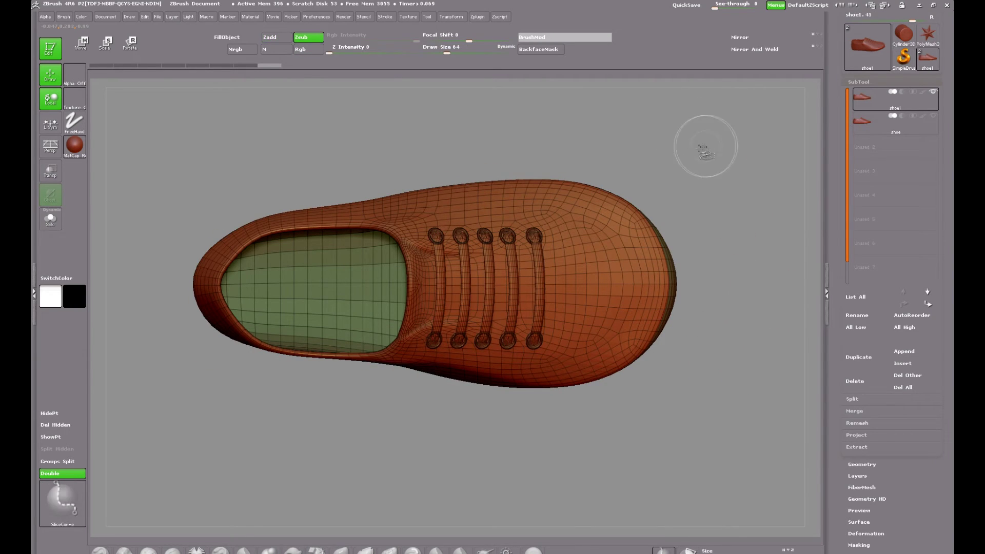
left_click_drag(708, 153, 712, 384, "ctrl+shift")
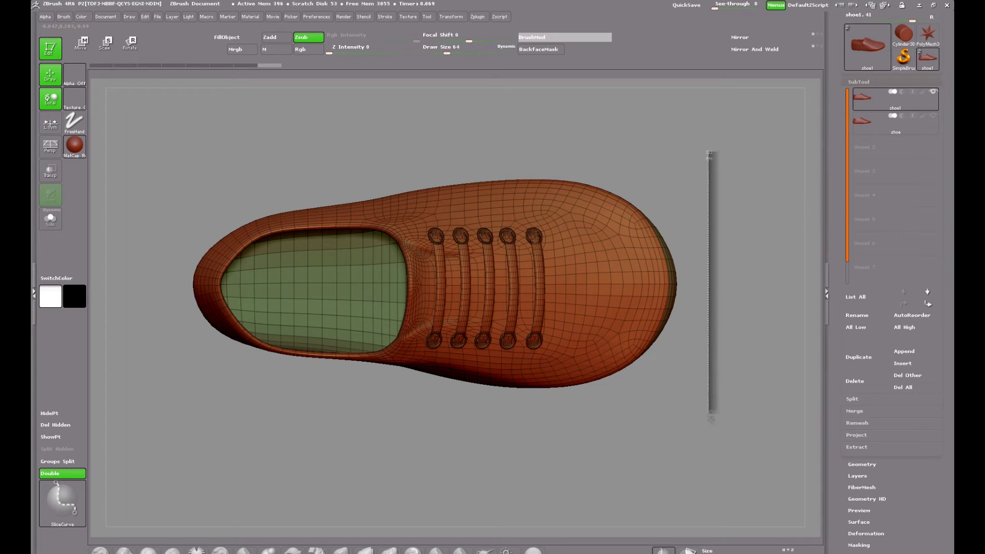
mouse_move(711, 423)
left_mouse_down("ctrl+shift")
mouse_move(598, 411)
mouse_move(633, 417)
mouse_move(635, 322)
left_mouse_up("ctrl+shift")
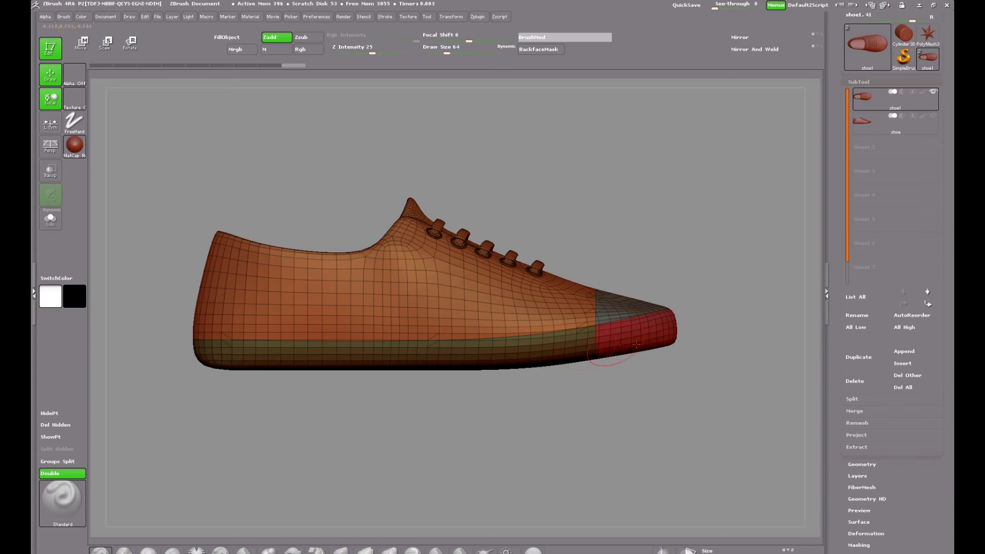
Isolate and mask both sole polygroups in turn, and combine the masked areas into one sole polygroup
left_click(491, 362, "ctrl+shift")
left_click_drag(136, 268, 689, 428, "ctrl")
left_click(675, 476, "ctrl+shift")
left_click(641, 337, "ctrl+shift")
left_click_drag(565, 260, 737, 404, "ctrl")
left_click(739, 418, "ctrl+shift")
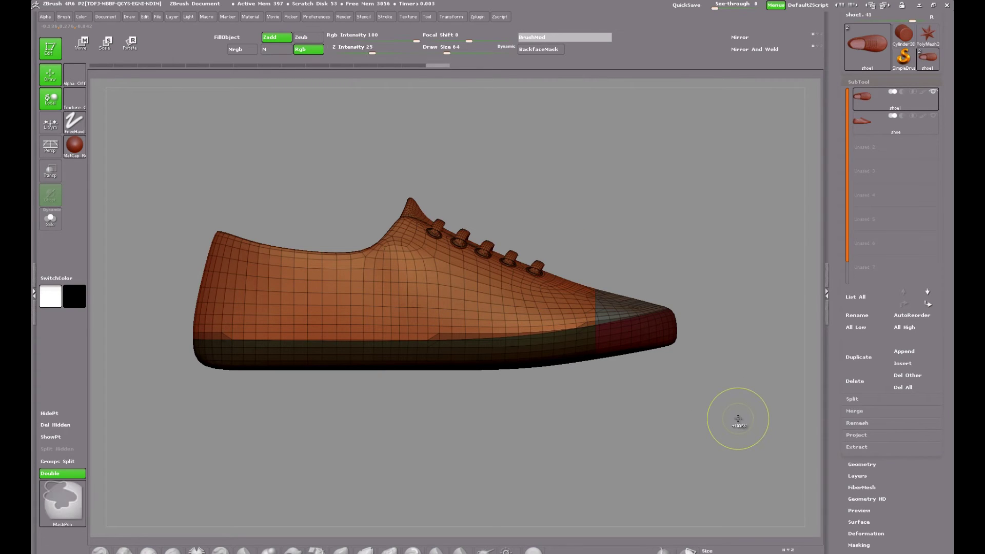
key("ctrl+w")
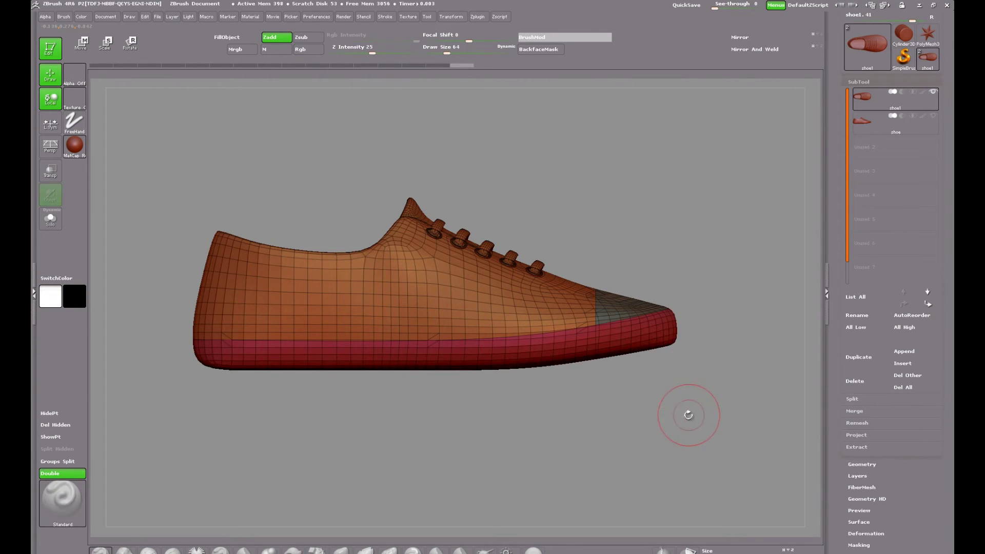
mouse_move(703, 378)
left_mouse_down()
mouse_move(704, 429)
mouse_move(686, 348)
mouse_move(712, 290)
mouse_move(676, 312)
left_mouse_up()
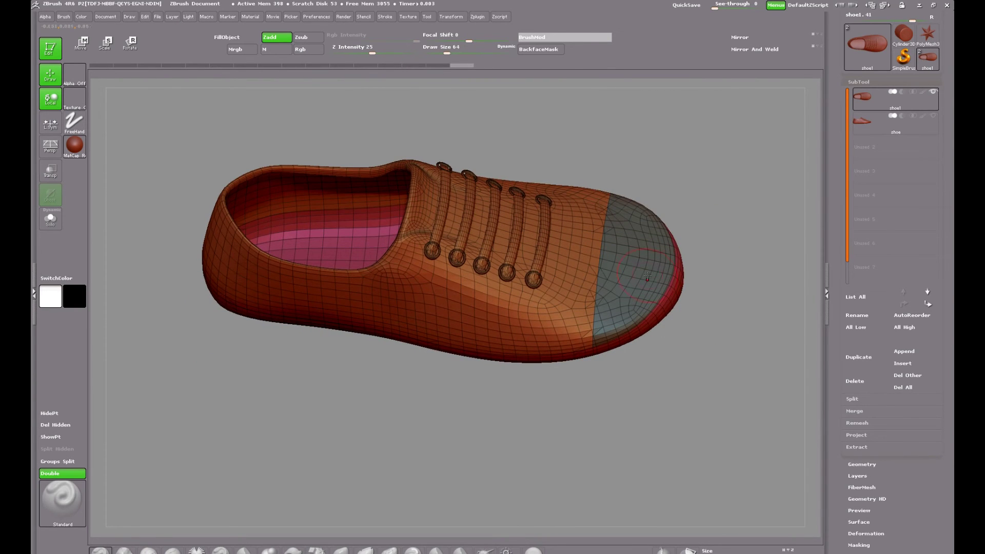
left_click_drag(624, 405, 667, 400)
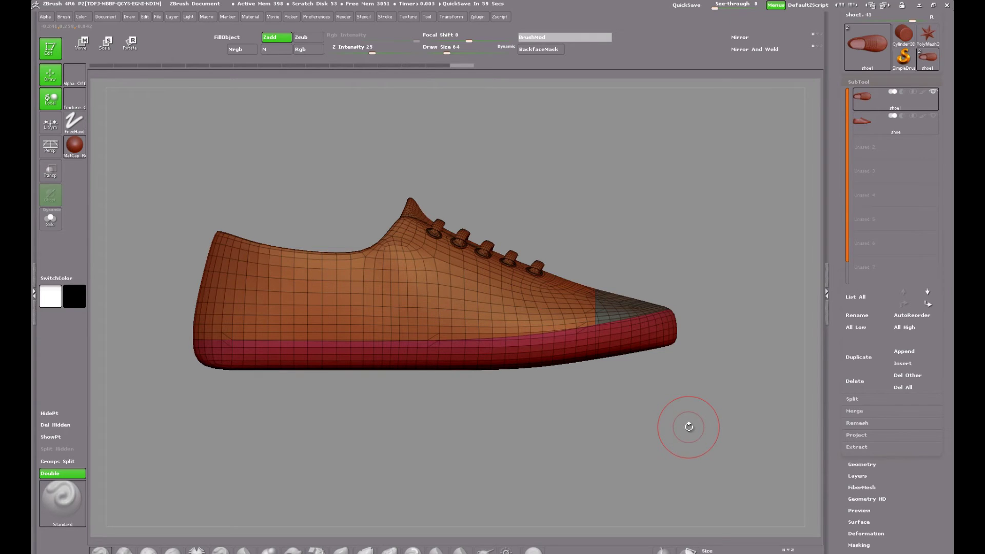
Reduce the draw size to 8 and crease the borders of all polygroups on the duplicated shoe
left_click_drag(699, 429, 626, 441, "alt")
mouse_move(644, 400)
left_mouse_down("alt")
mouse_move(653, 488)
mouse_move(690, 409)
mouse_move(667, 372)
mouse_move(606, 434)
mouse_move(609, 451)
mouse_move(667, 454)
left_mouse_up("alt")
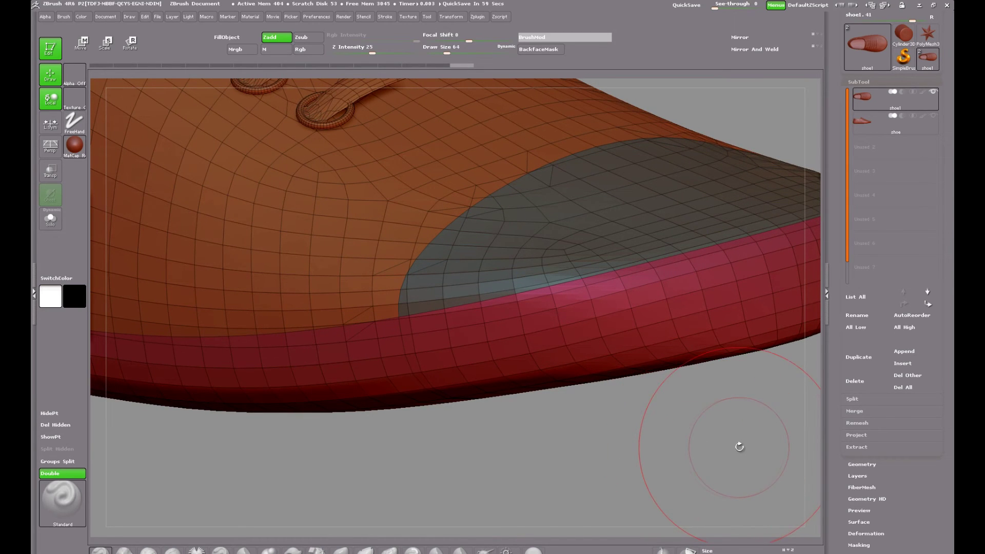
left_click_drag(836, 430, 835, 160)
key("bracketleft")
key("bracketleft")
key("bracketleft")
key("bracketleft")
key("bracketleft")
key("bracketleft")
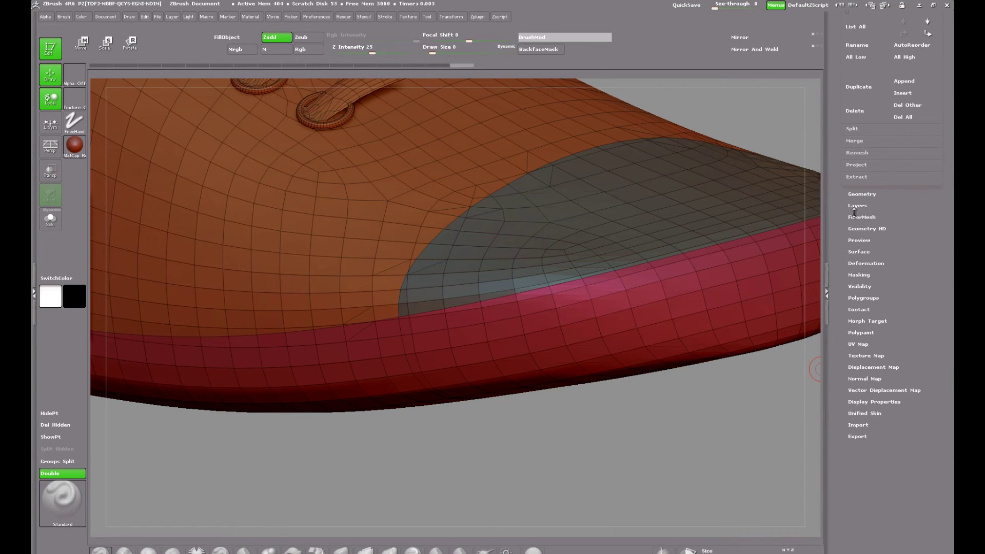
left_click(854, 195)
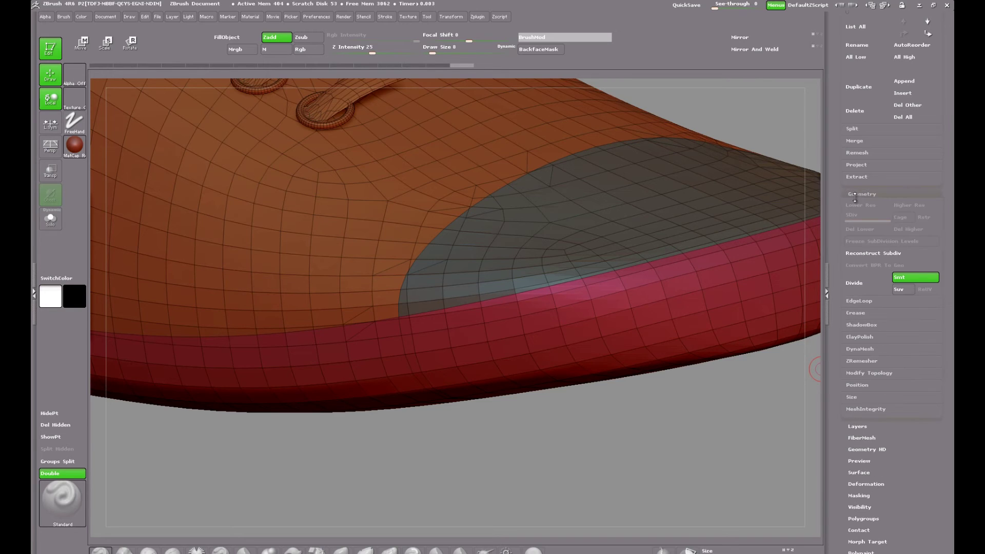
left_click(856, 313)
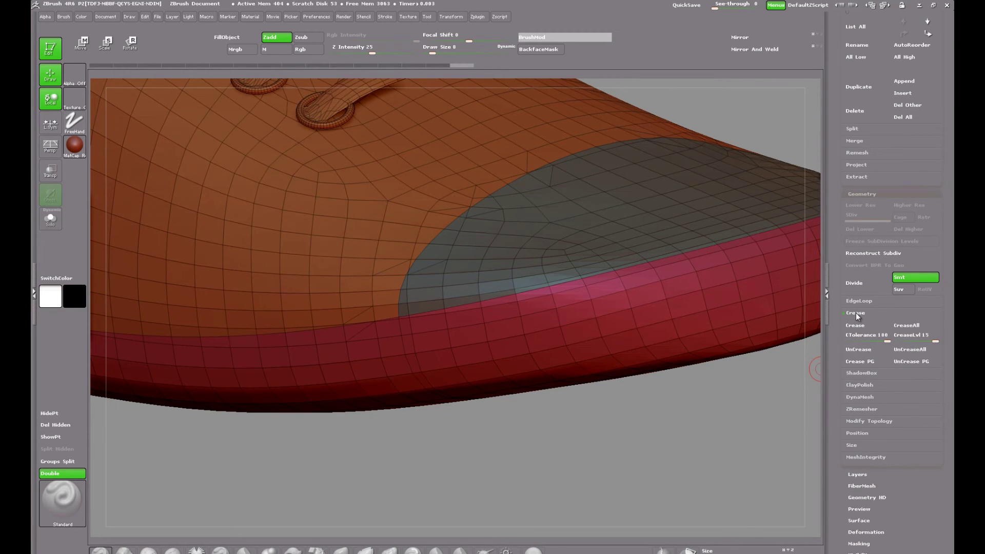
left_click(866, 361)
left_click_drag(668, 424, 688, 455, "alt")
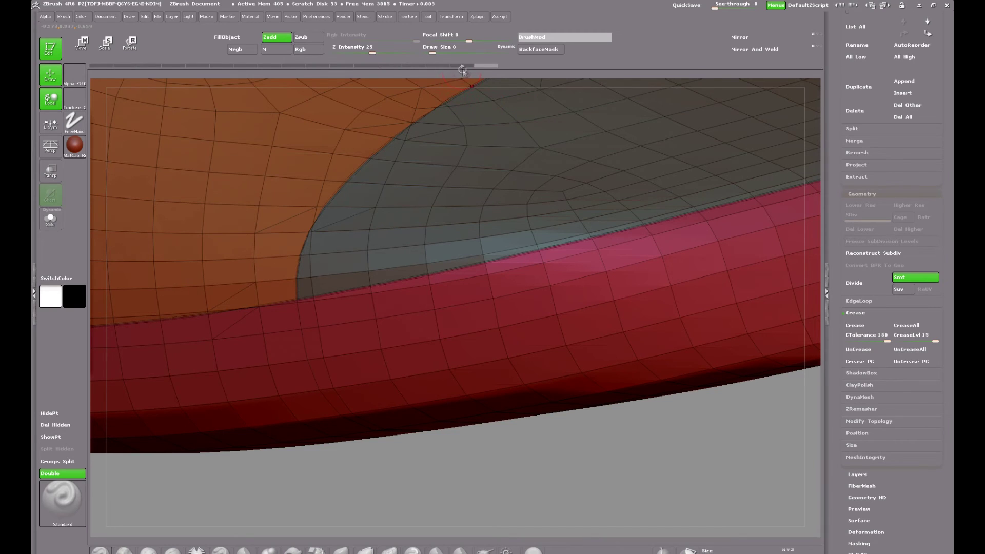
mouse_move(465, 66)
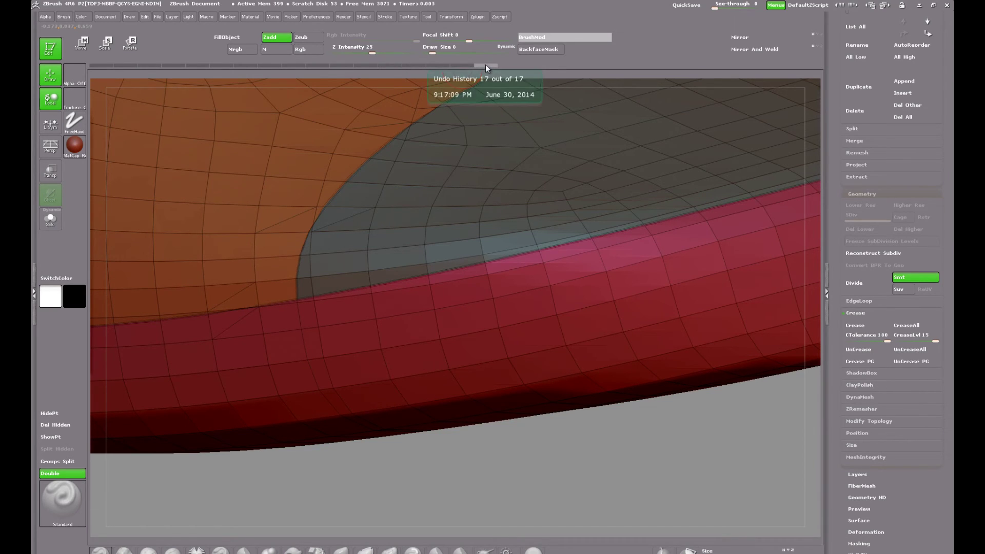
Mask the mesh by features using only its creased edges, with Border and Groups off, and turn off the polyframe display
left_click(485, 65)
left_click_drag(660, 457, 656, 375, "alt")
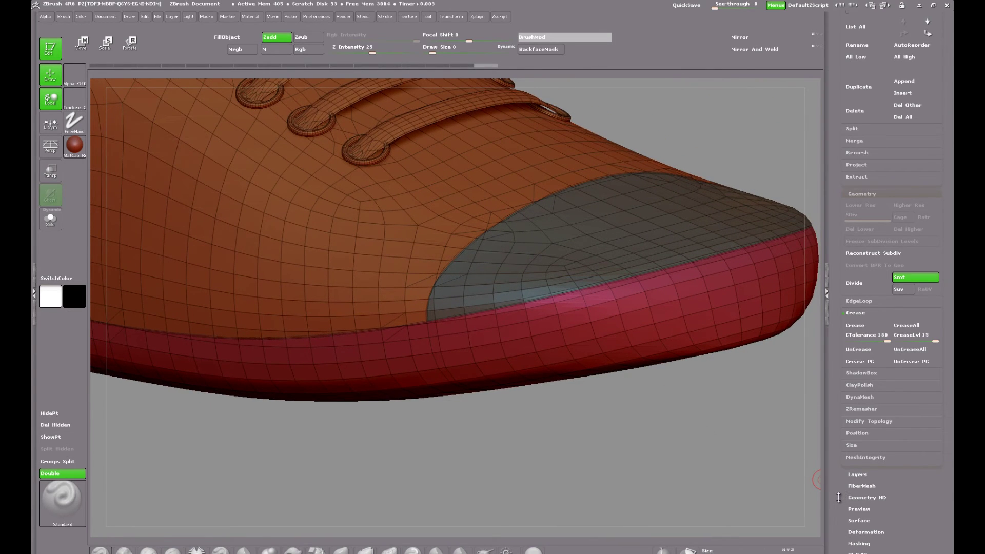
left_click_drag(839, 497, 832, 393)
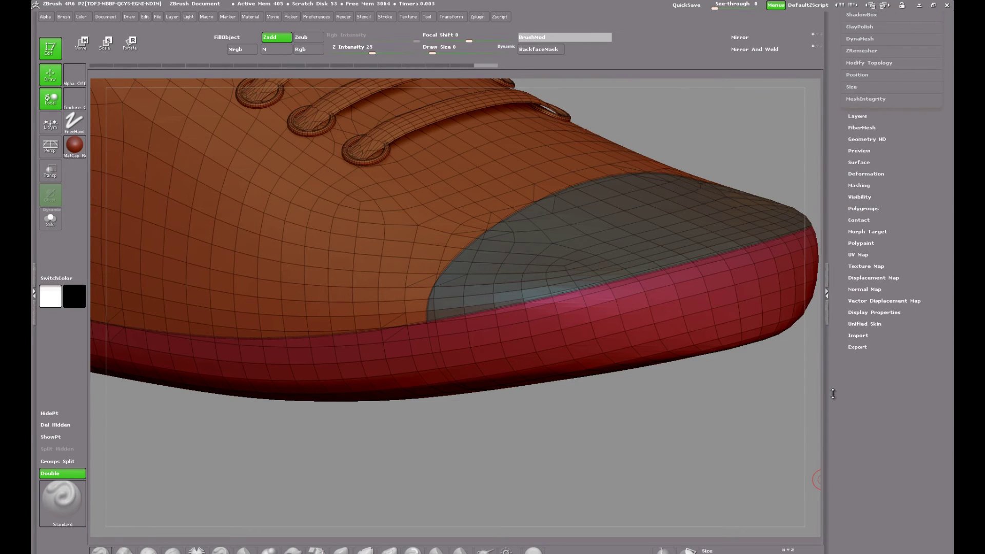
left_click(859, 185)
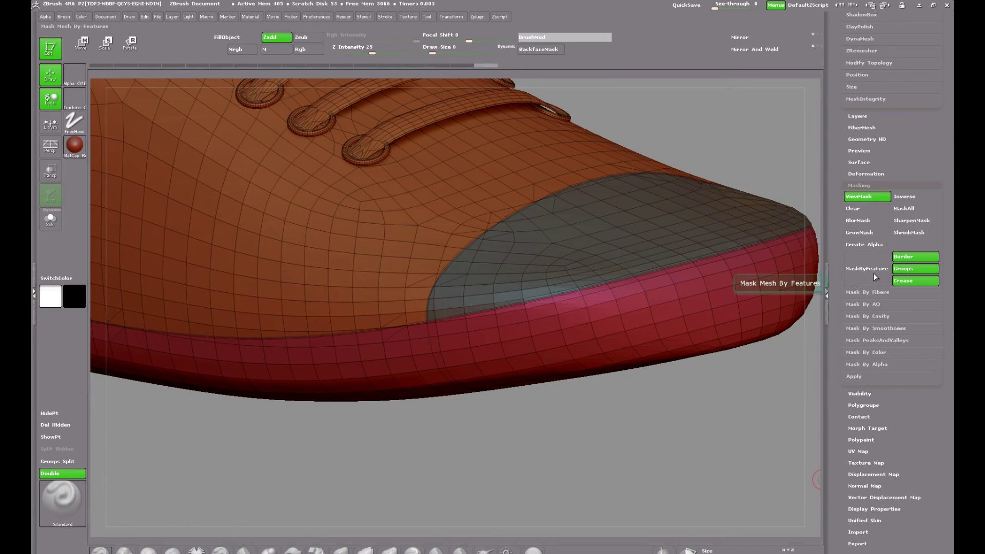
left_click(904, 268)
left_click(904, 259)
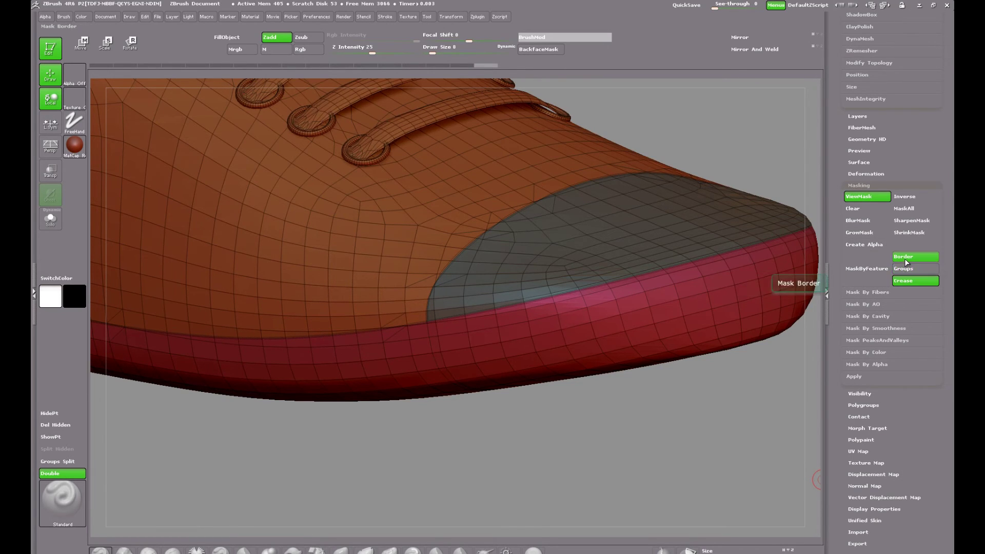
left_click(870, 268)
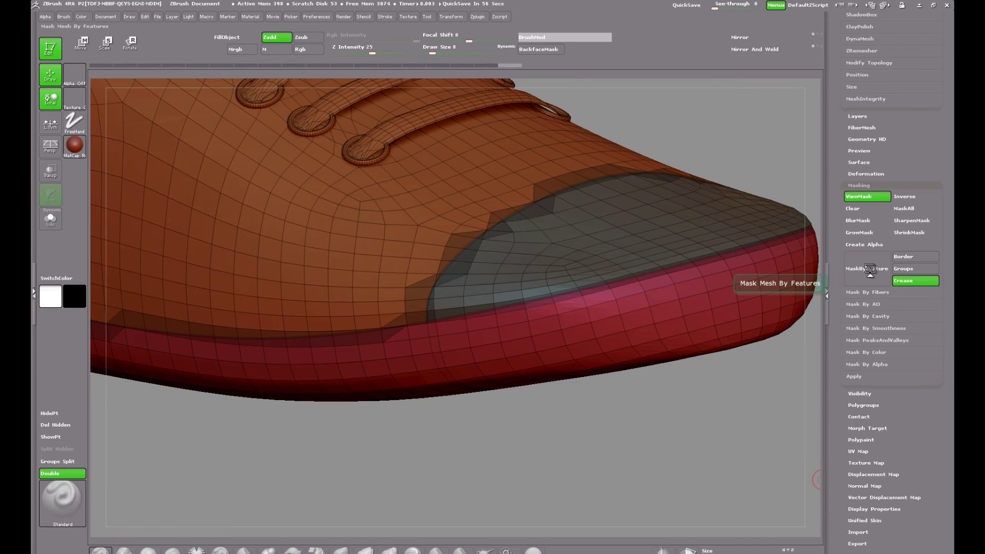
key("shift+f")
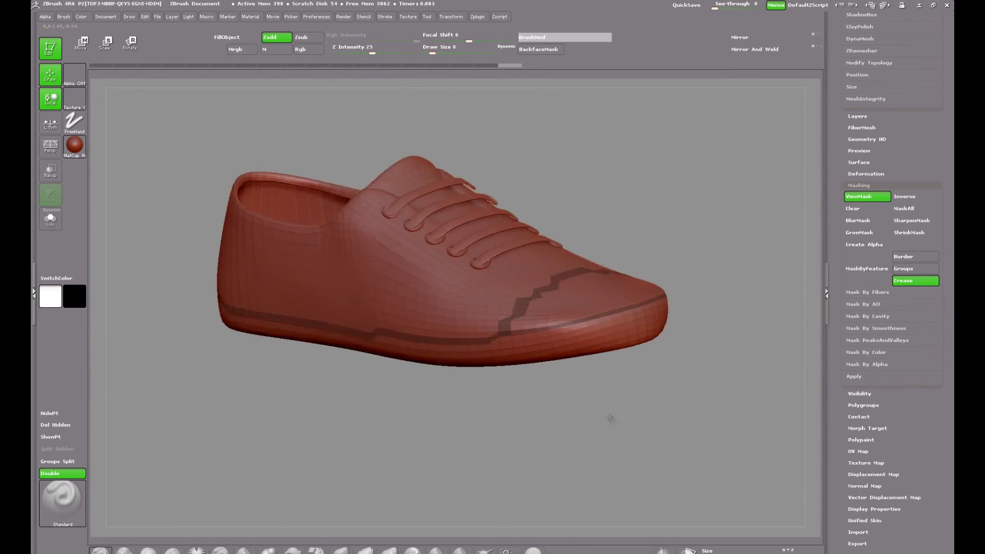
left_click_drag(610, 418, 631, 400, "shift")
left_click_drag(443, 428, 499, 428, "alt")
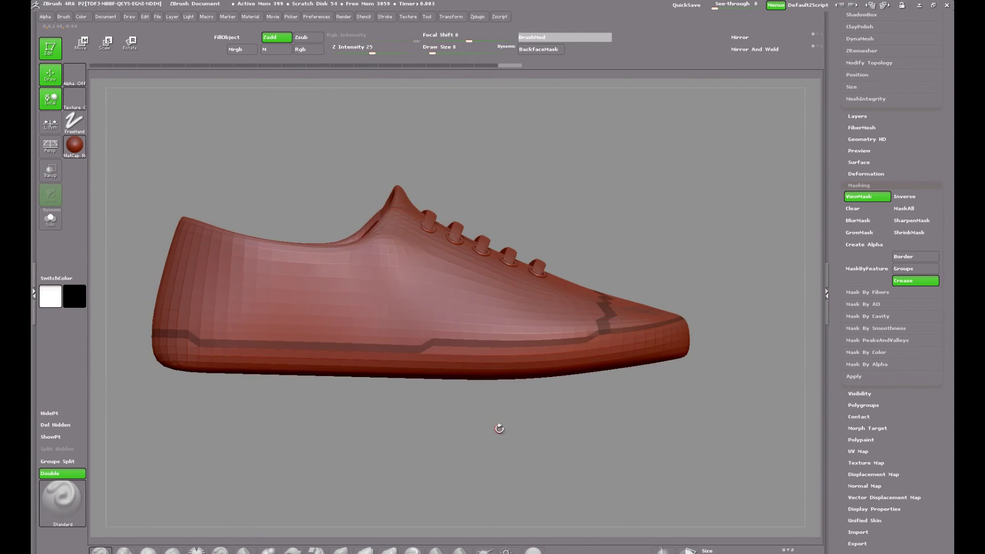
Load the Stiches3D insert brush from the Insert brush library in LightBox
key("comma")
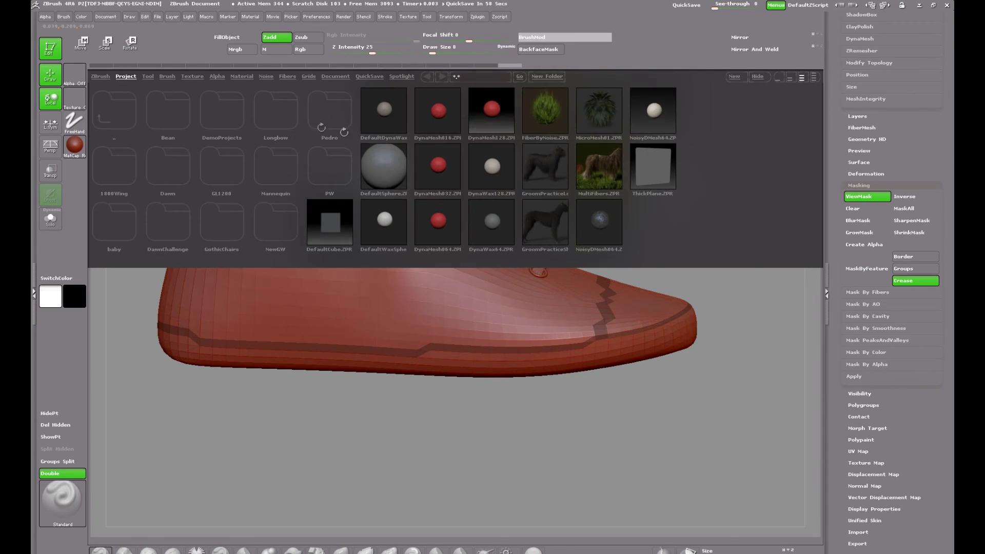
left_click(167, 76)
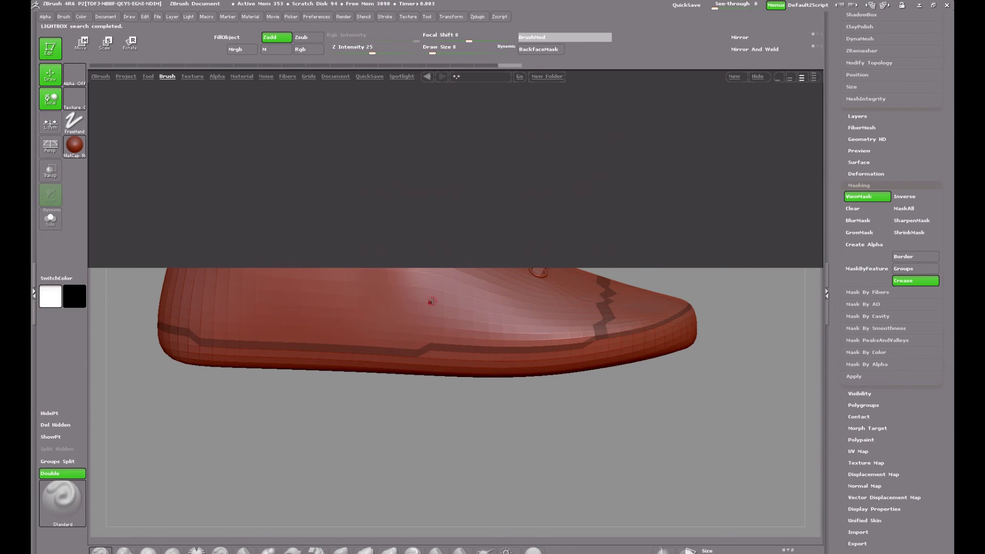
left_click(278, 221)
left_click_drag(759, 199, 566, 198)
left_click_drag(738, 190, 584, 186)
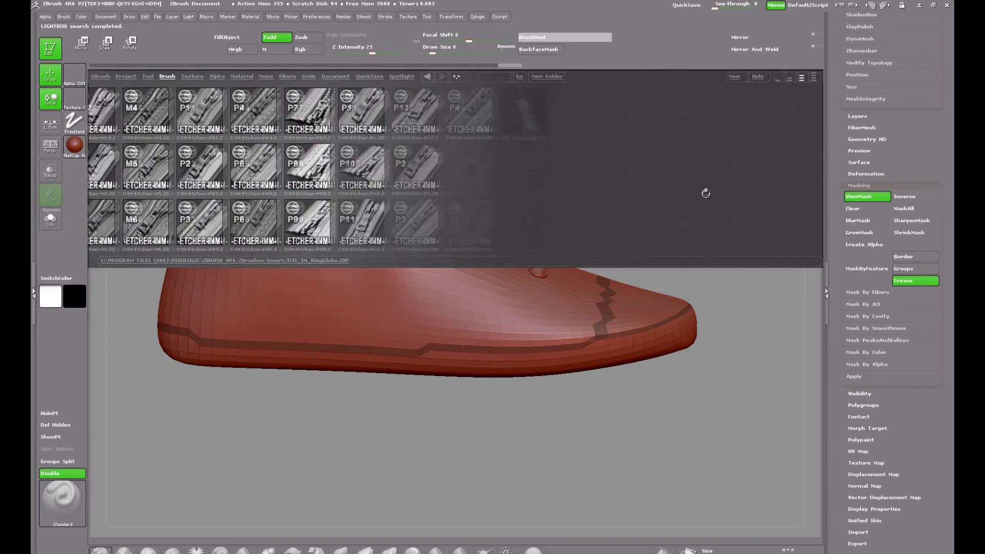
left_click_drag(709, 191, 564, 185)
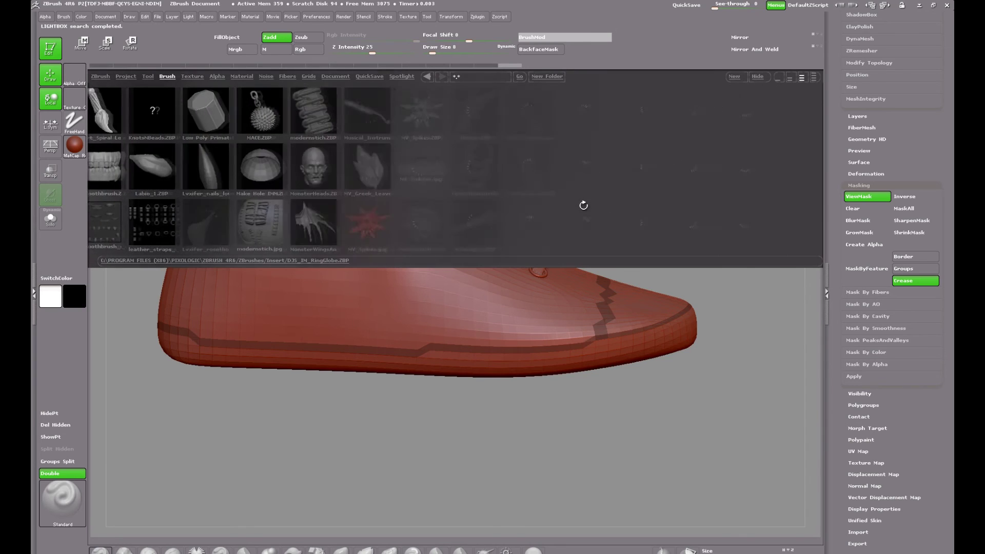
left_click_drag(662, 179, 589, 172)
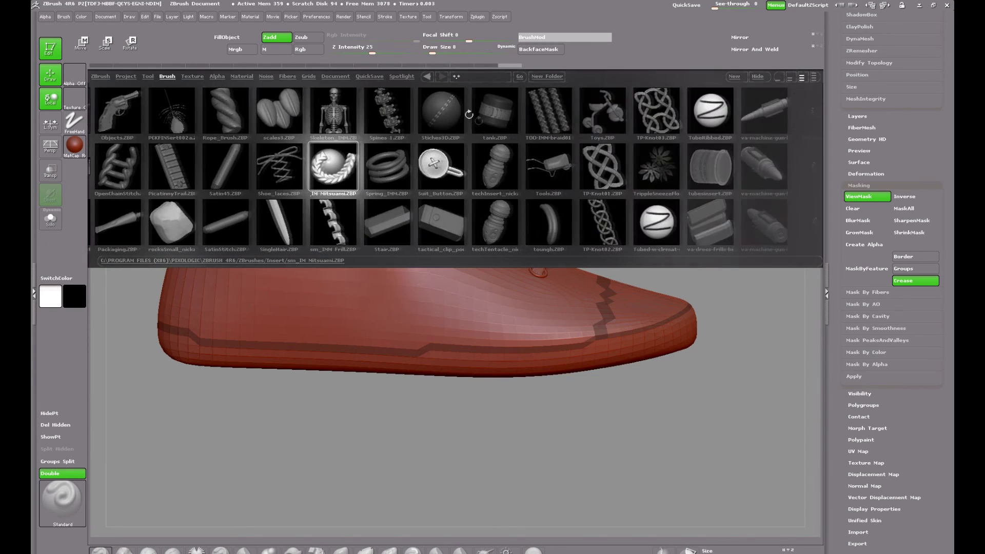
double_click(437, 109)
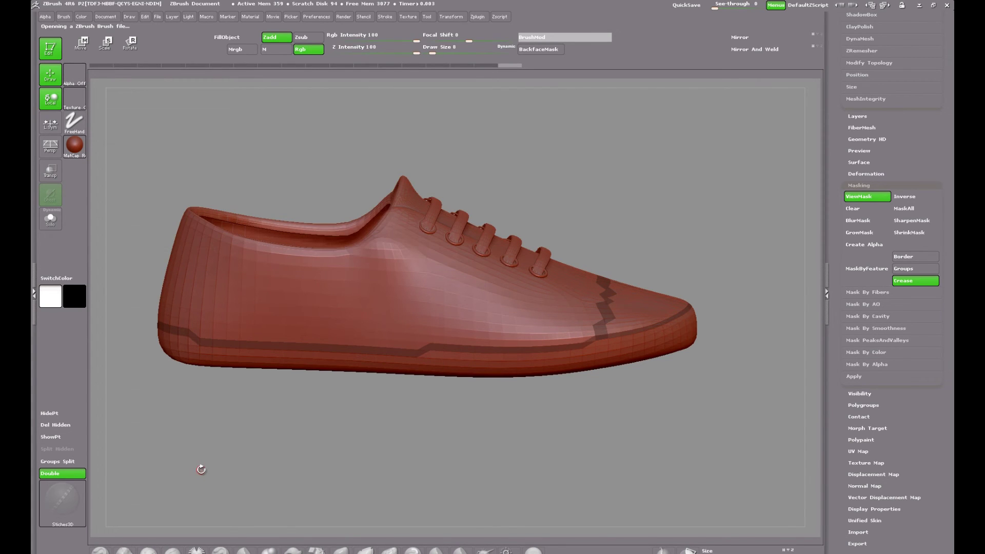
Frame the mesh with curves along its creased edges only, excluding borders and polygroups
left_click(384, 16)
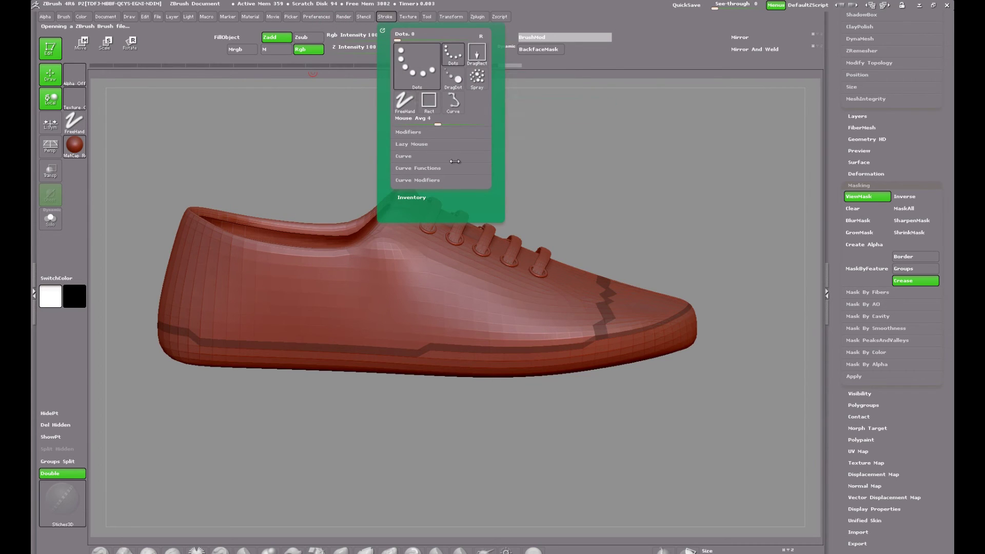
left_click(415, 168)
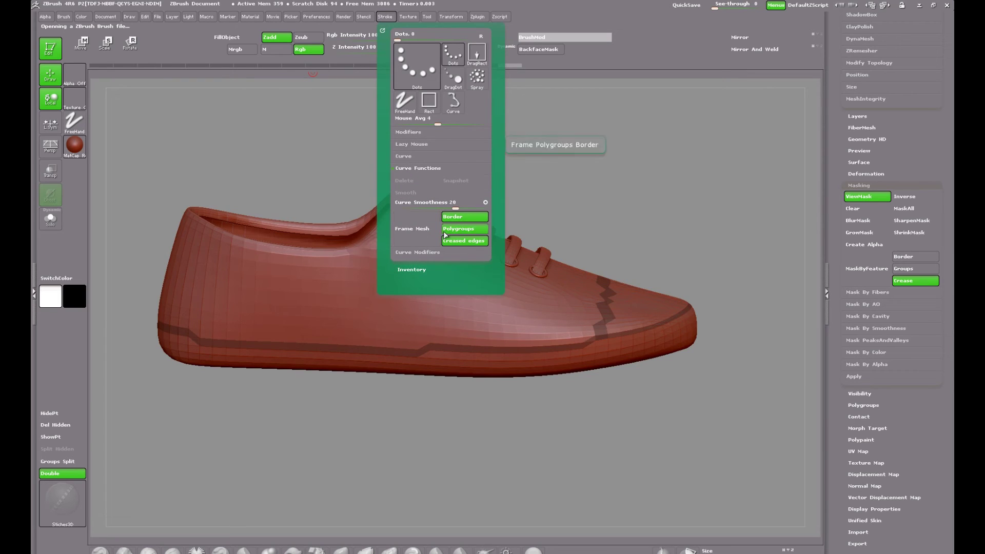
left_click(446, 232)
left_click(453, 219)
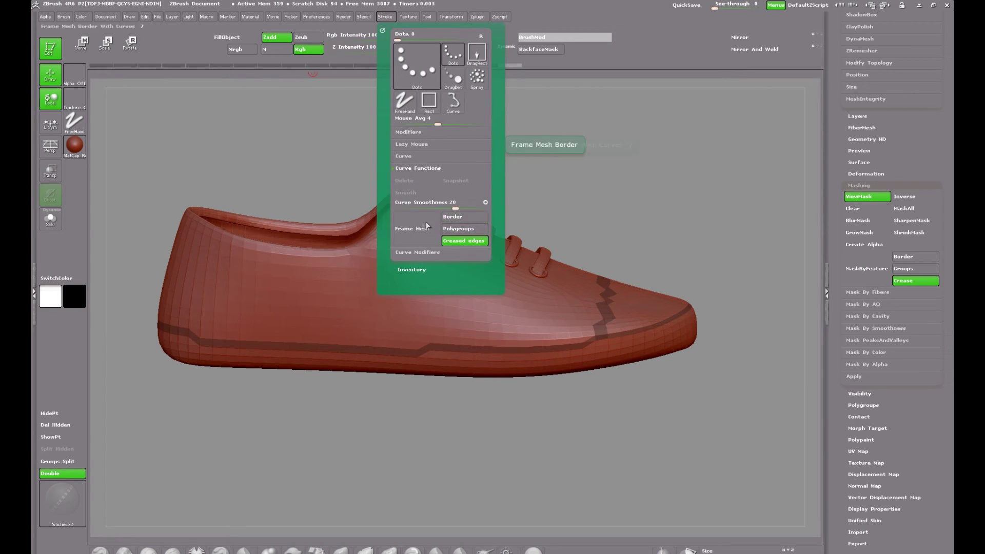
left_click(412, 228)
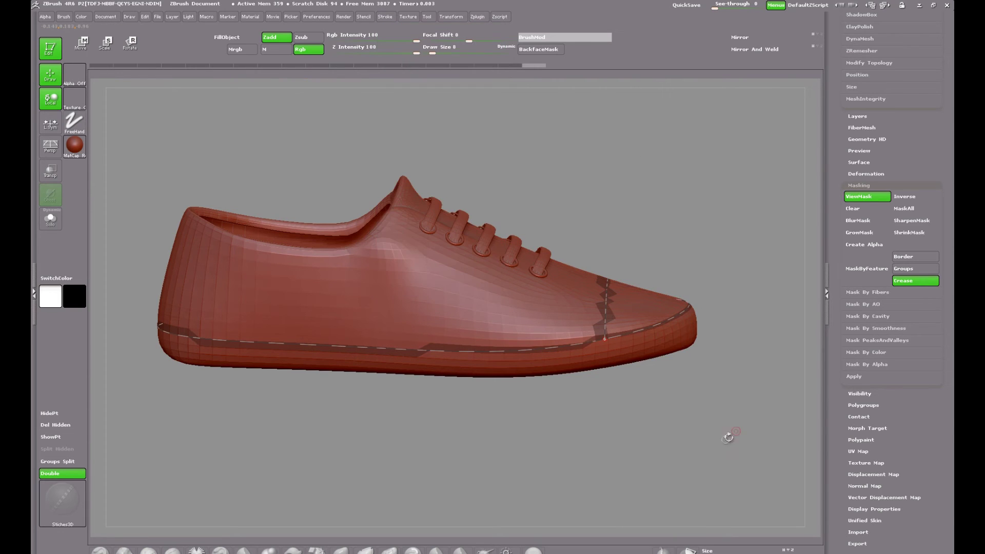
Try applying the stitch brush along the sole and toe cap curves at draw size 8
mouse_move(660, 440)
left_mouse_down()
mouse_move(644, 446)
mouse_move(659, 452)
mouse_move(655, 413)
mouse_move(594, 412)
mouse_move(662, 449)
left_mouse_up()
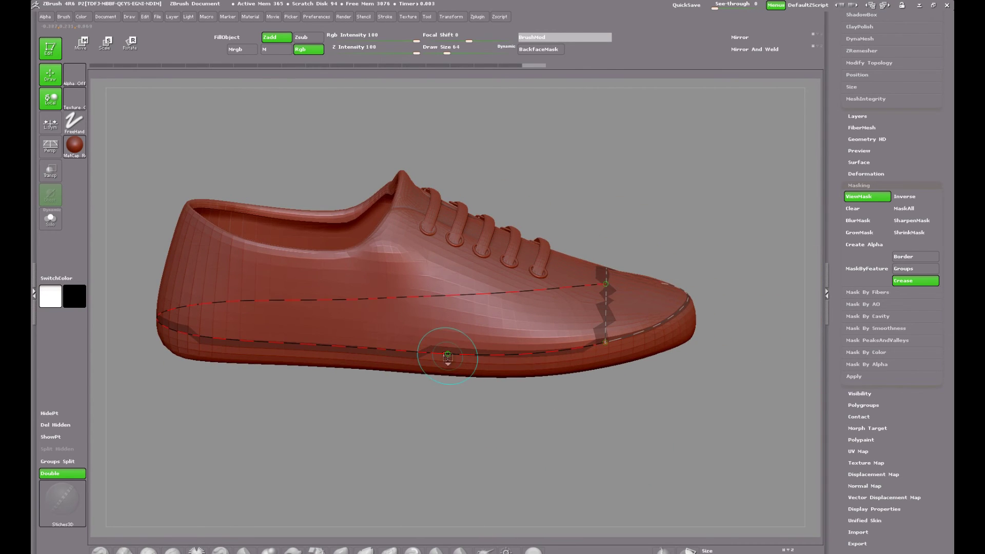
left_click(447, 355)
left_click(568, 446)
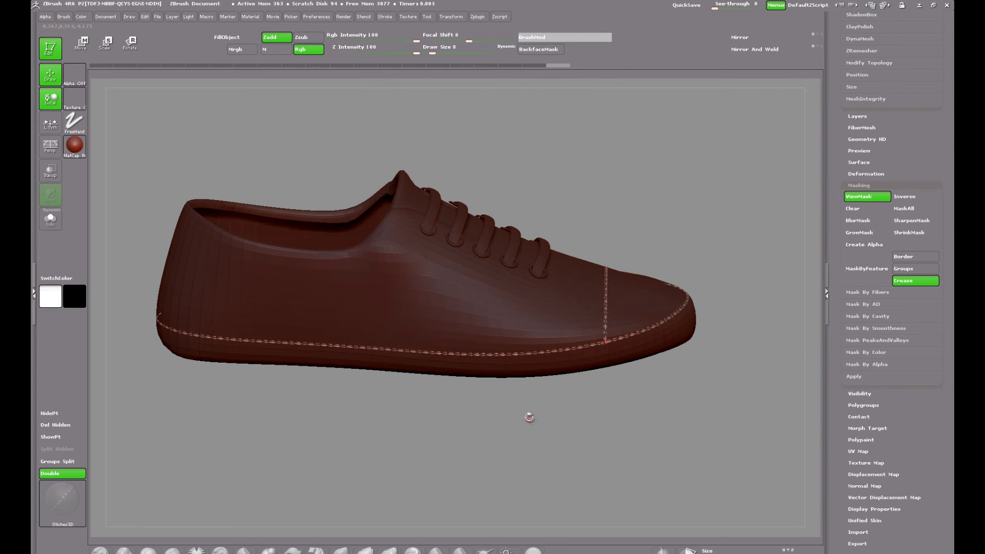
left_click_drag(472, 401, 517, 440, "alt")
left_click_drag(602, 427, 591, 443)
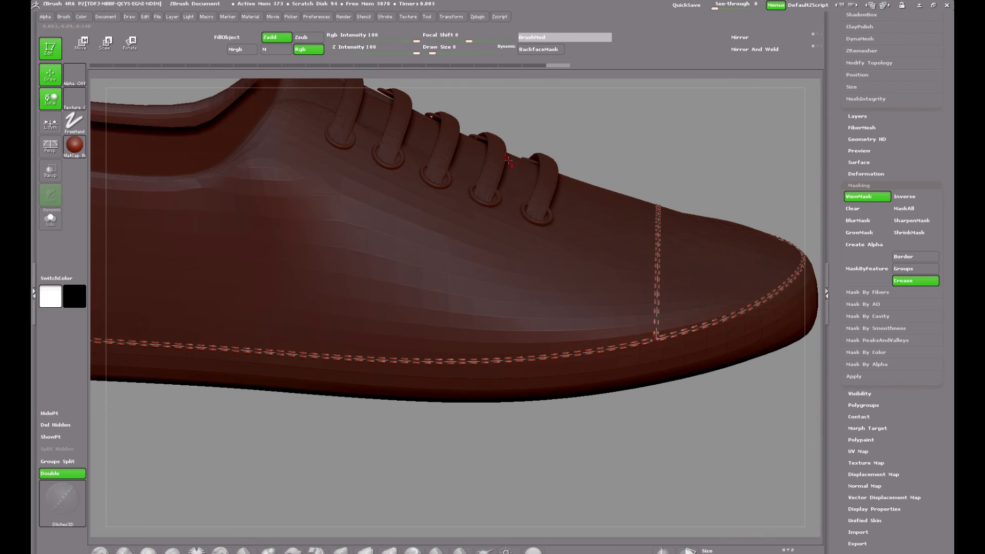
Undo the small stitches and try them along the curves at draw size 28
left_click(537, 64)
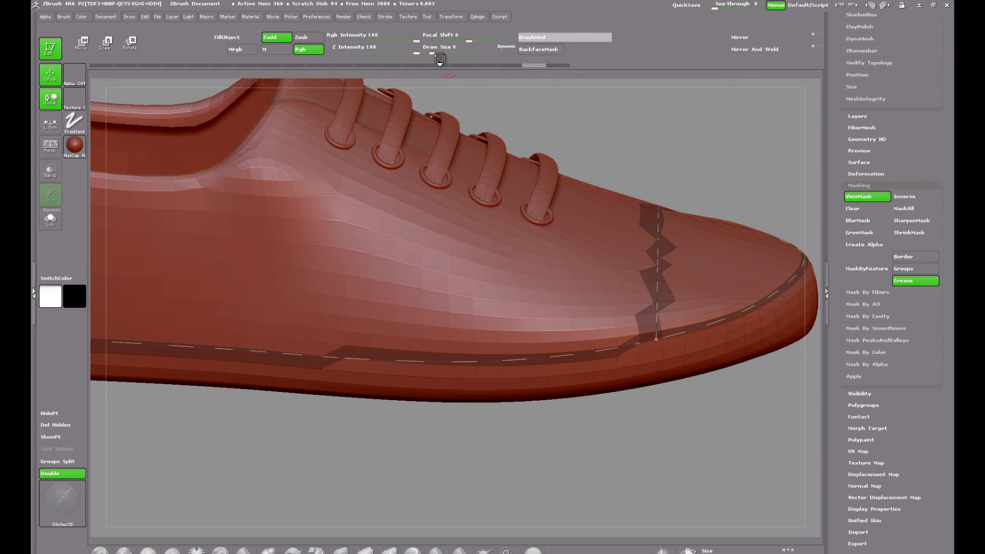
left_click_drag(431, 52, 439, 53)
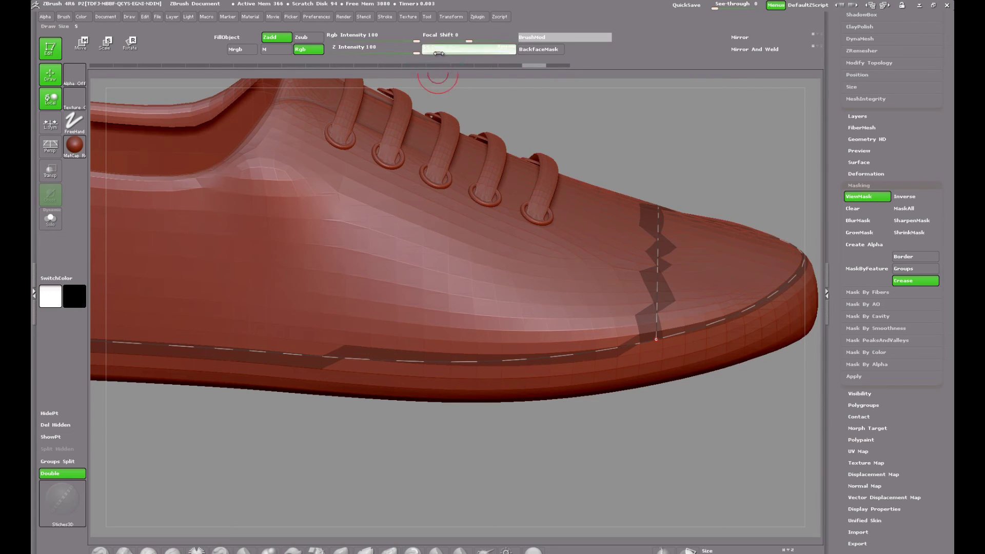
left_click(489, 375)
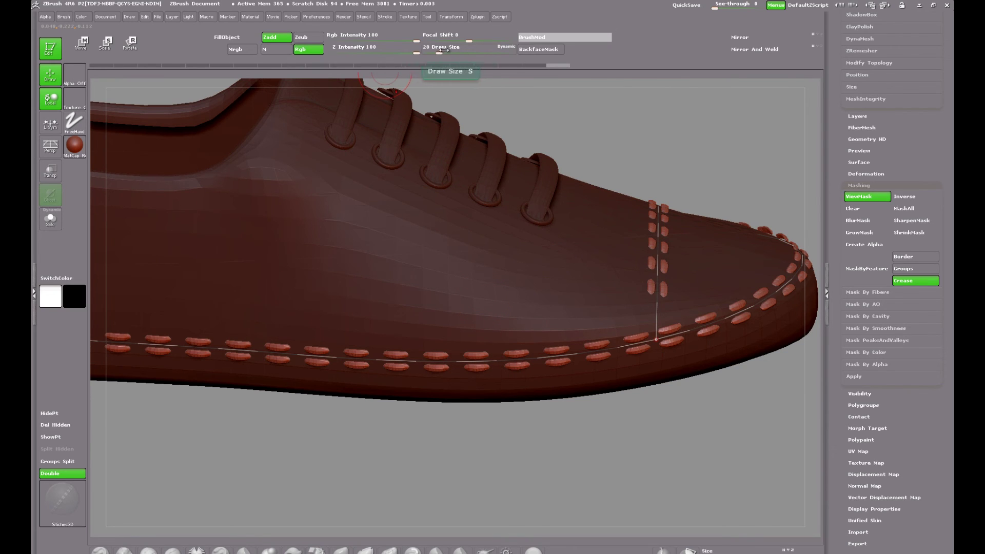
Undo the large stitches, set the draw size to 20, and reapply the stitching along the curves
left_click(535, 65)
left_click_drag(437, 54, 446, 53)
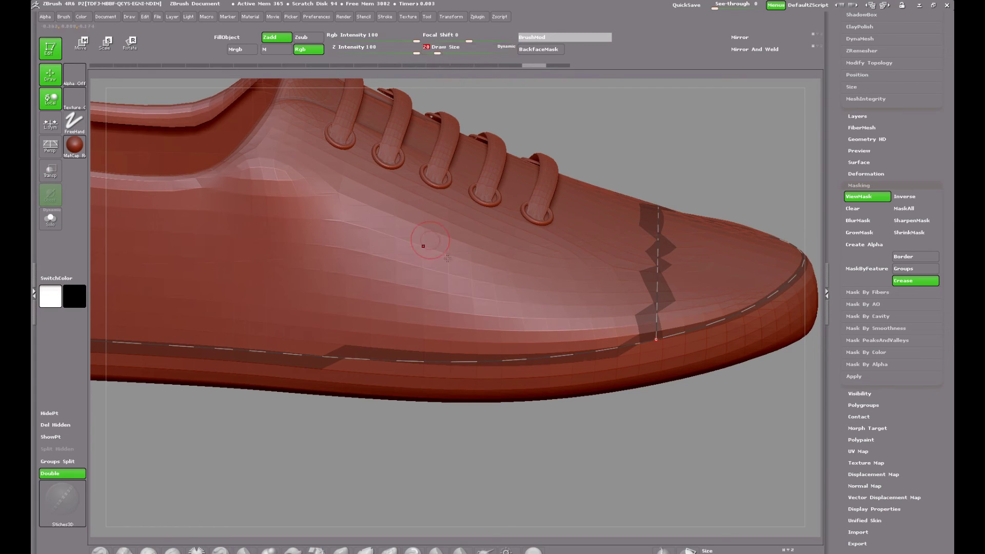
left_click(451, 351)
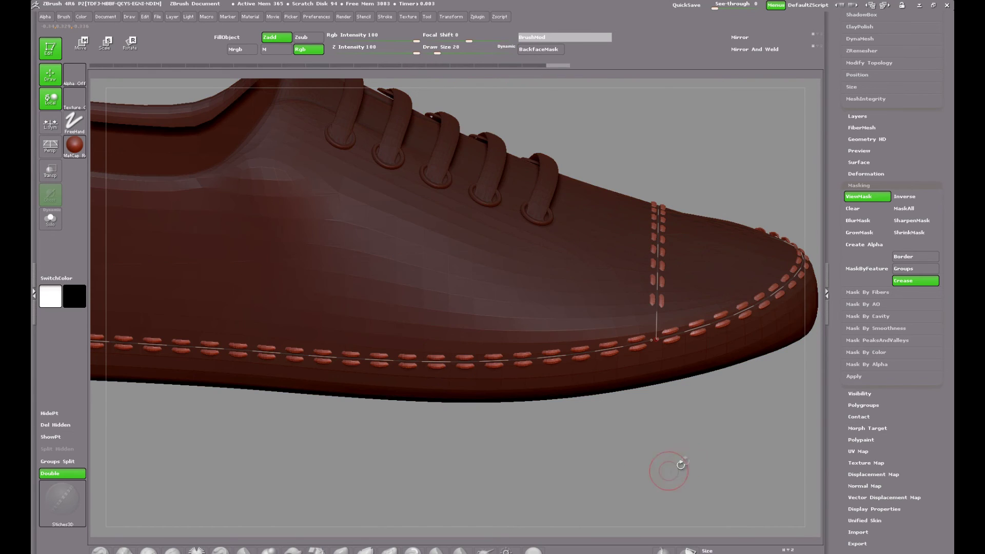
mouse_move(665, 465)
left_mouse_down()
mouse_move(690, 442)
mouse_move(701, 460)
mouse_move(641, 445)
mouse_move(631, 454)
mouse_move(695, 432)
mouse_move(701, 446)
left_mouse_up()
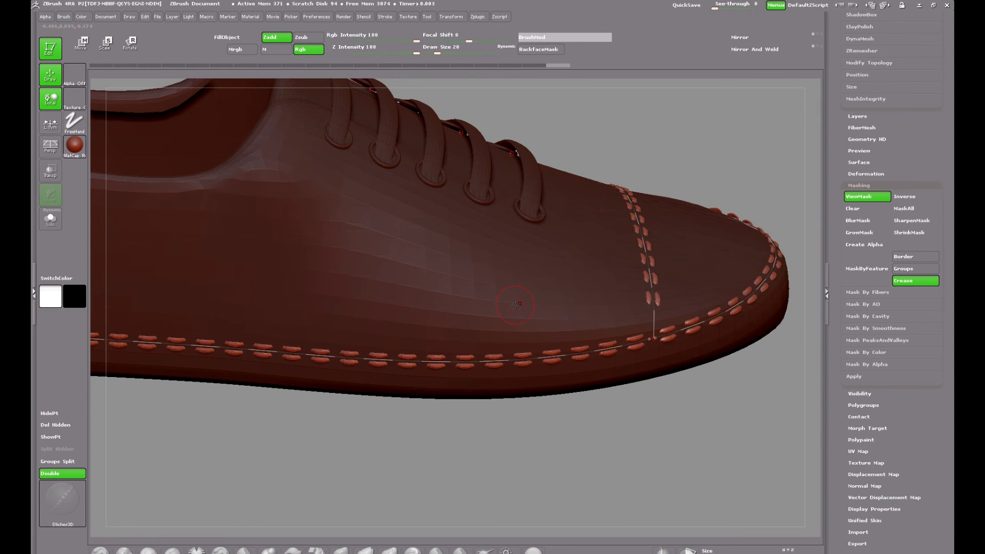
left_click_drag(543, 460, 534, 431)
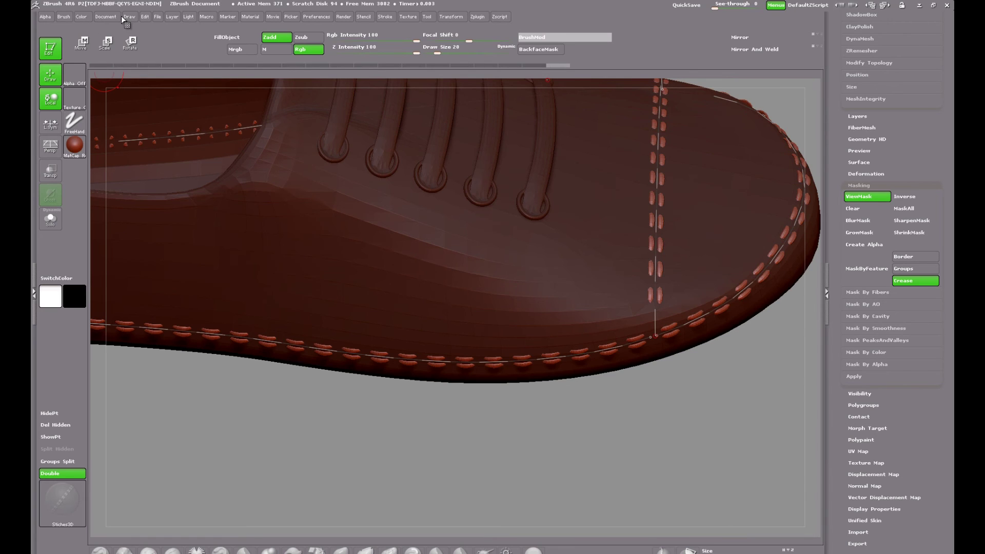
Lower the brush's Imbed depth to -10, undo the stitches, and reapply them along the curves to test the offset
left_click(64, 17)
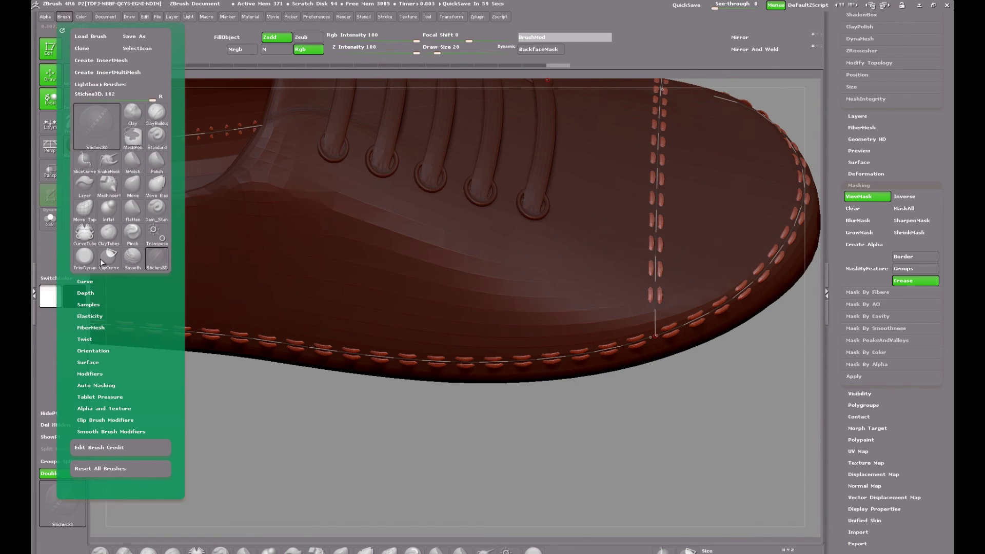
left_click(87, 294)
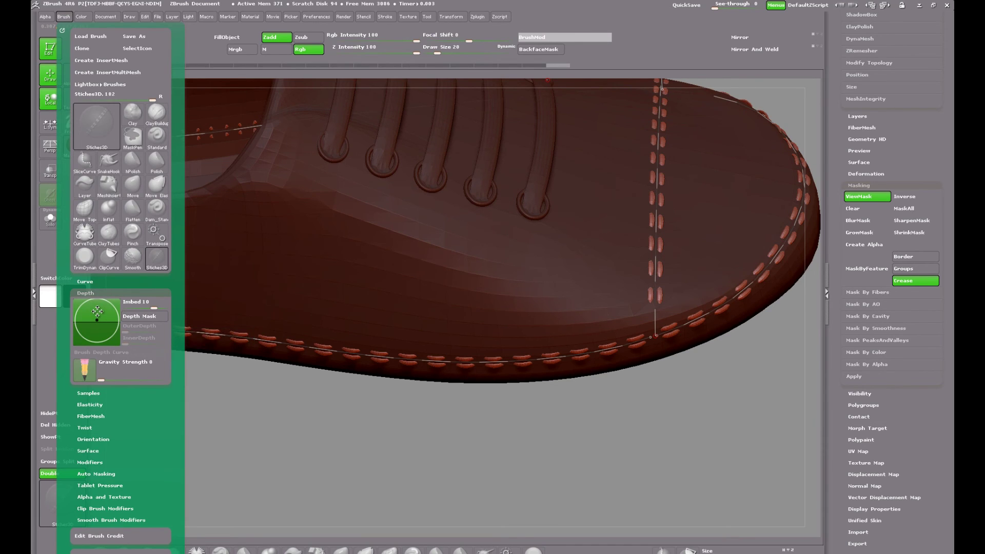
left_click_drag(97, 312, 98, 315)
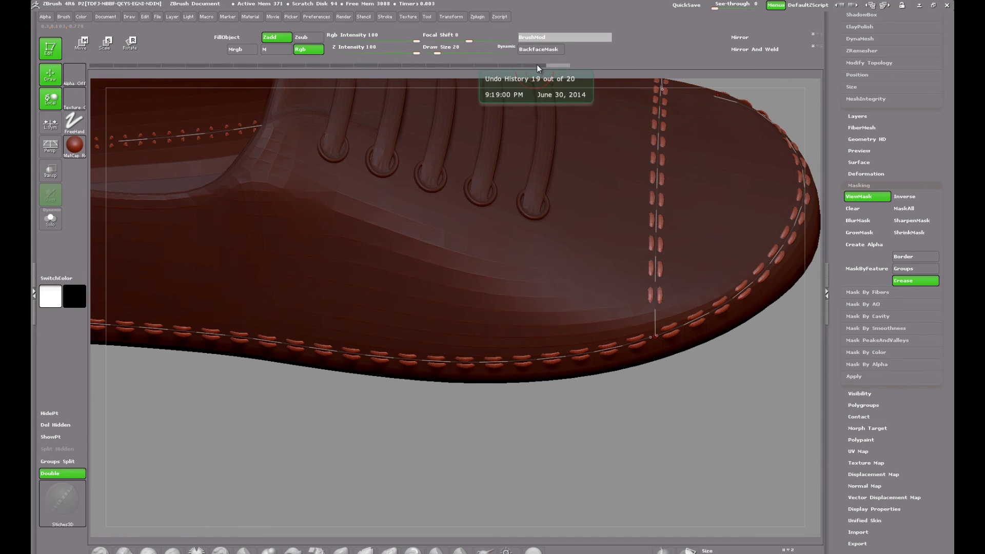
left_click(537, 64)
left_click(512, 360)
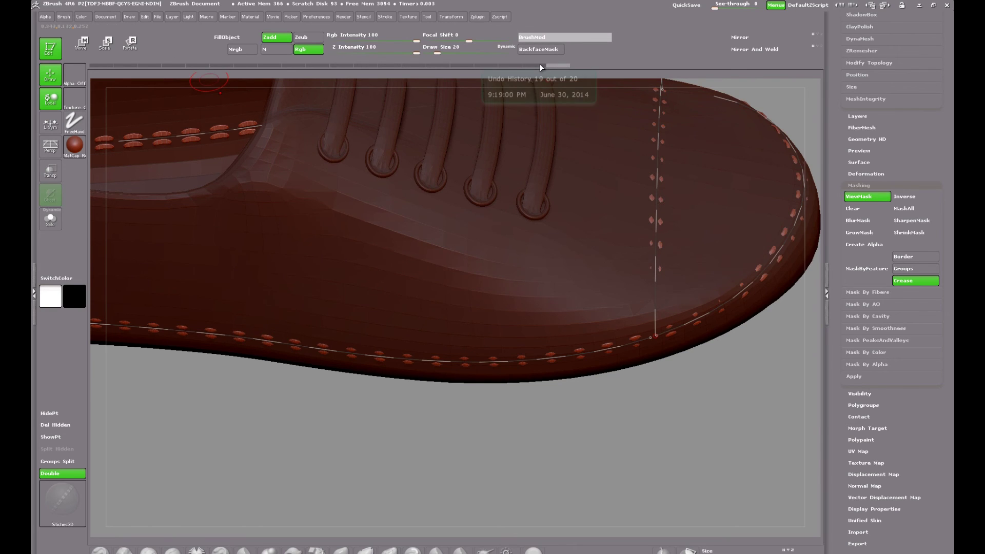
Undo the misplaced stitches, raise the brush's Imbed depth again, and reapply the stitching along the sole and toe cap curves
left_click(540, 65)
left_click(63, 16)
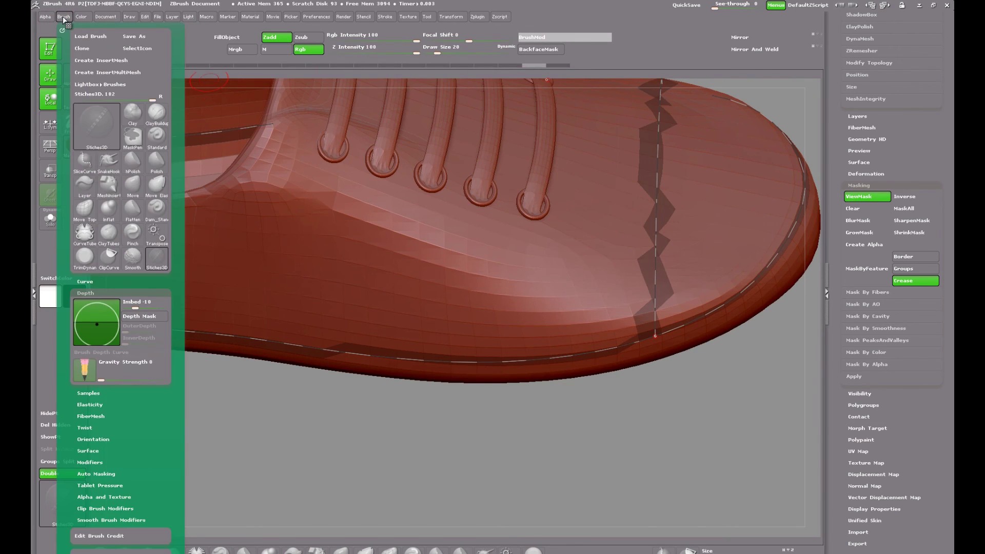
left_click_drag(96, 319, 98, 311)
left_click_drag(437, 52, 447, 52)
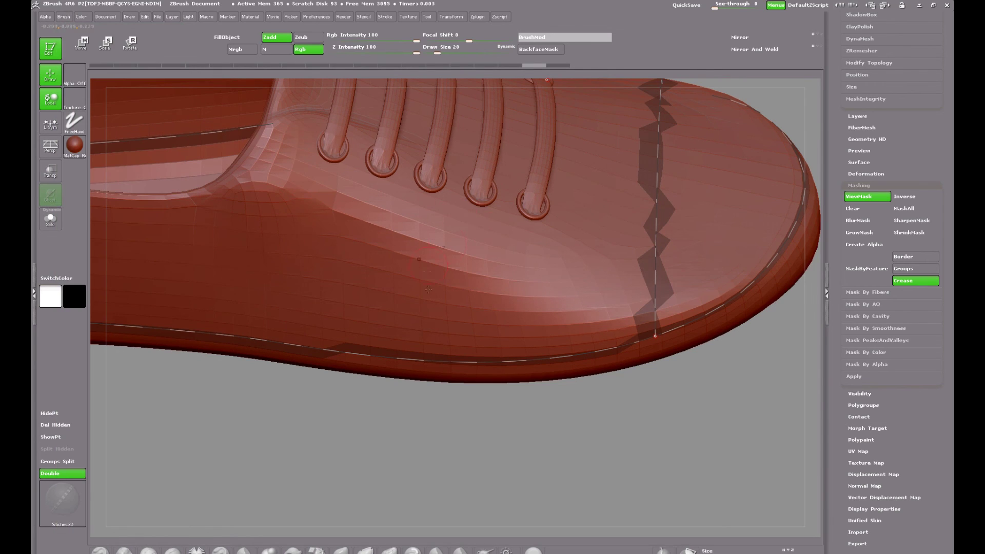
left_click(447, 369)
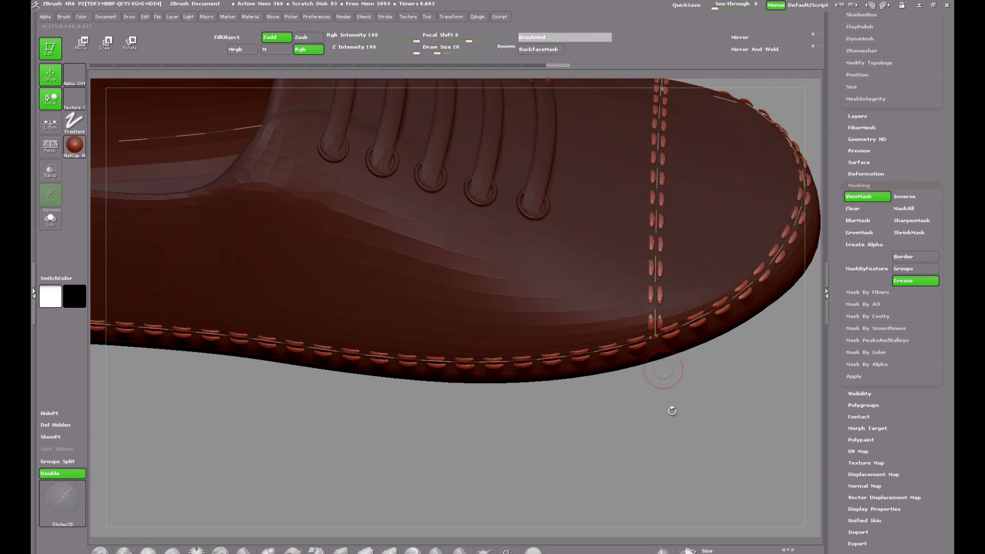
mouse_move(674, 417)
left_mouse_down()
mouse_move(644, 398)
mouse_move(636, 409)
mouse_move(644, 455)
mouse_move(672, 457)
left_mouse_up()
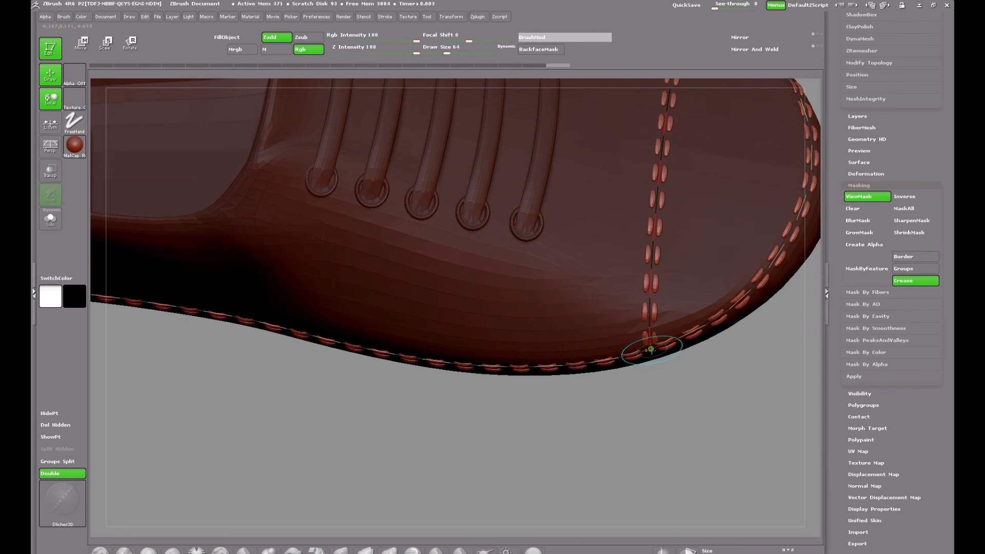
left_click_drag(624, 438, 635, 397)
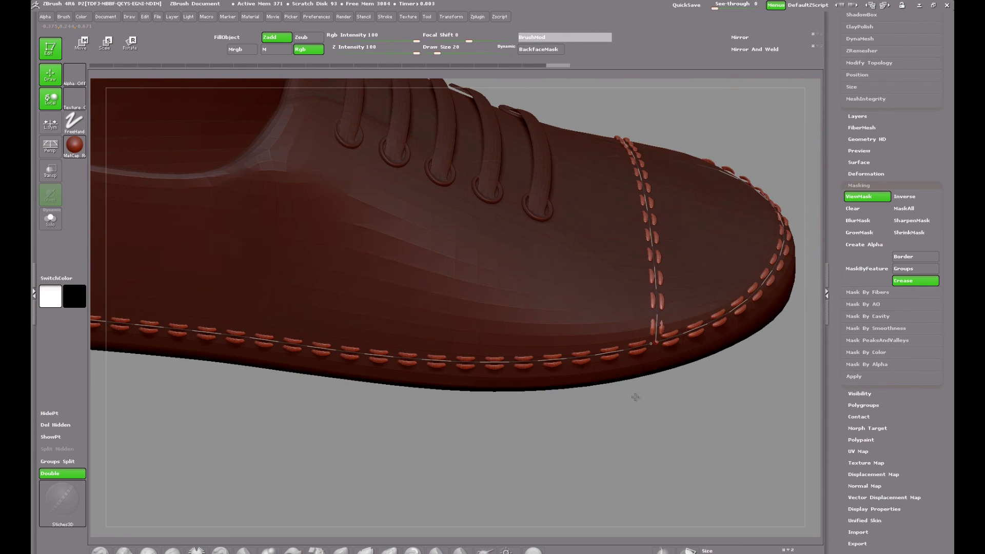
Remove the curves from the shoe, hide the unmasked stitches, and split them off into their own subtool
left_click(469, 277)
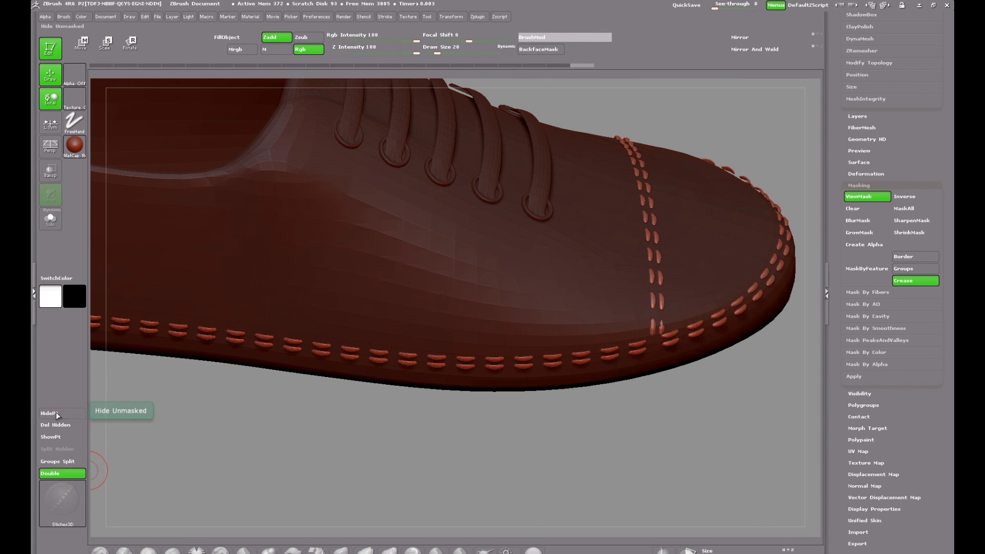
left_click(826, 366)
left_click(950, 323)
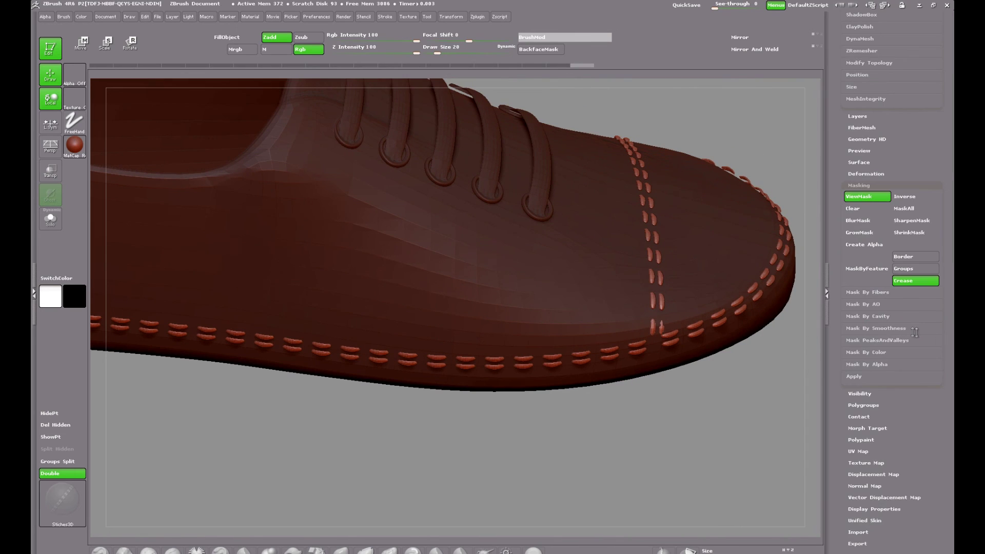
left_click_drag(834, 338, 845, 508)
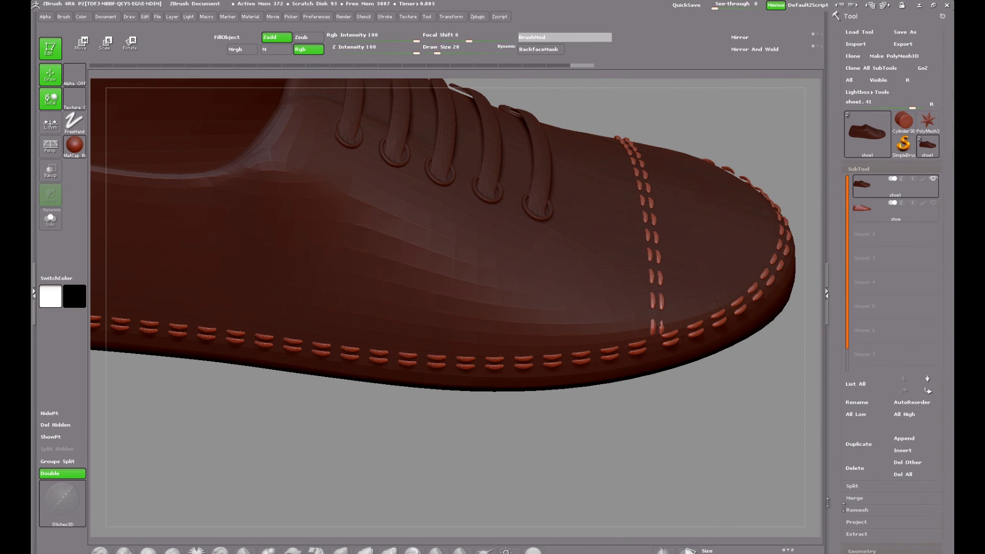
left_click(51, 413)
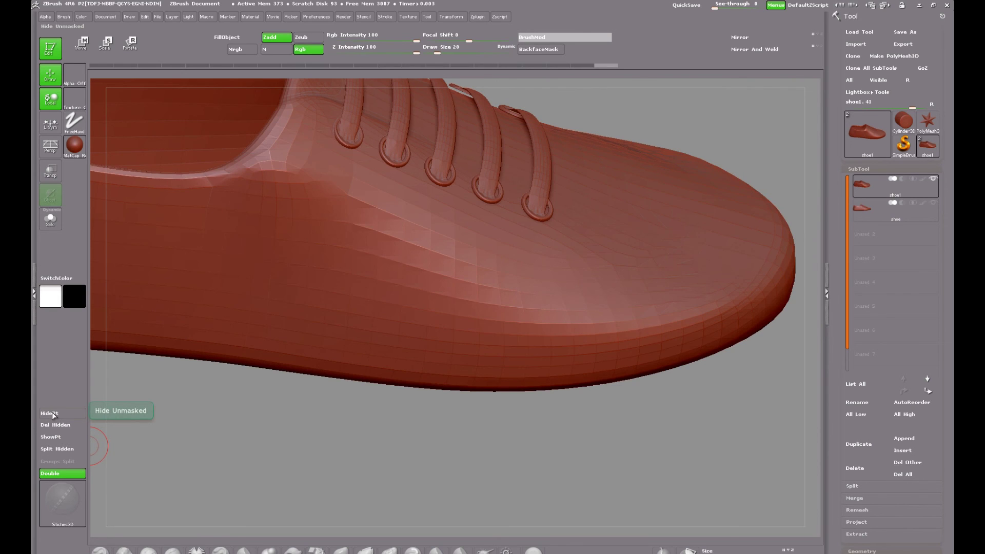
left_click(57, 449)
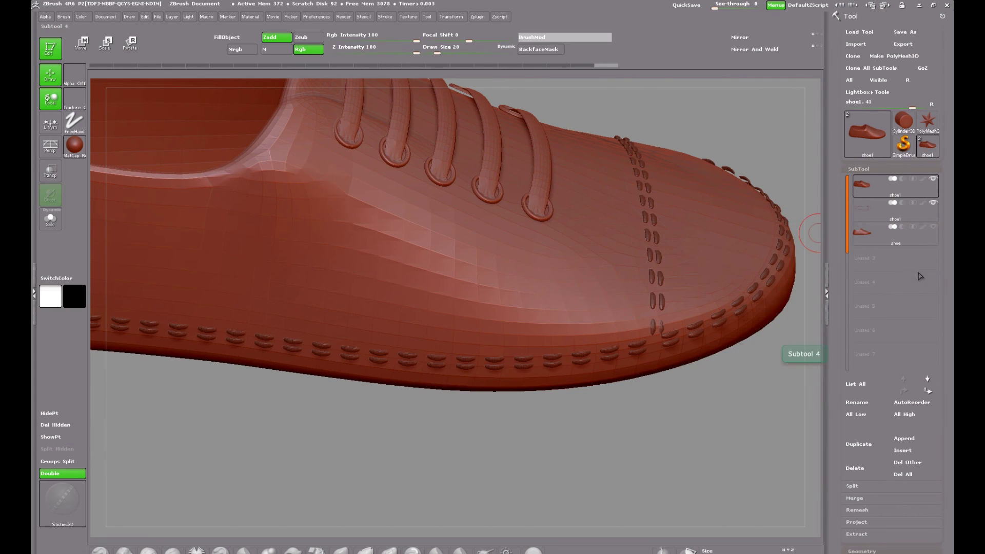
Make the split stitches the active subtool and use the Move brush to pull the toe cap seam's end stitches toward the sole stitching
left_click(876, 208)
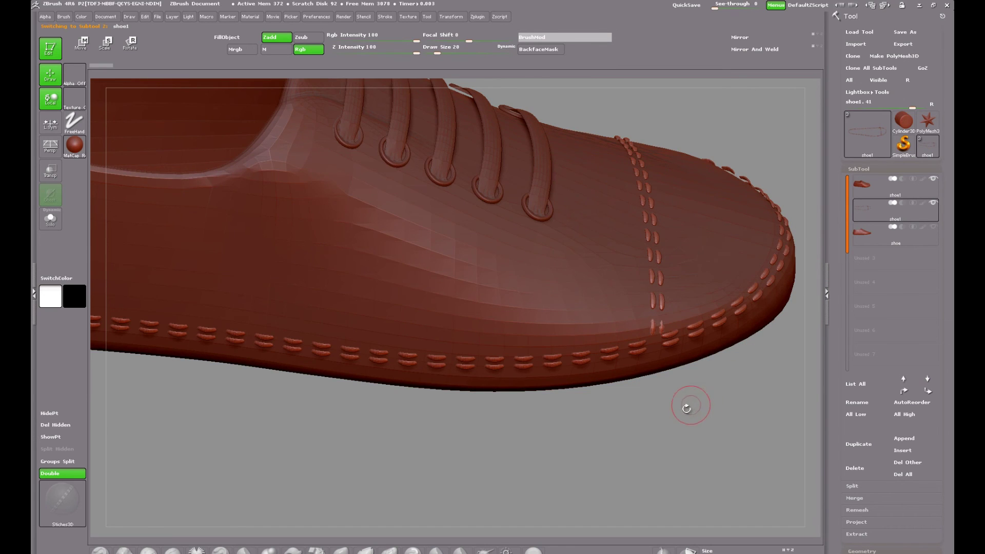
left_click_drag(691, 405, 563, 465)
mouse_move(455, 447)
left_mouse_down()
mouse_move(439, 435)
mouse_move(461, 432)
mouse_move(471, 458)
mouse_move(451, 484)
left_mouse_up()
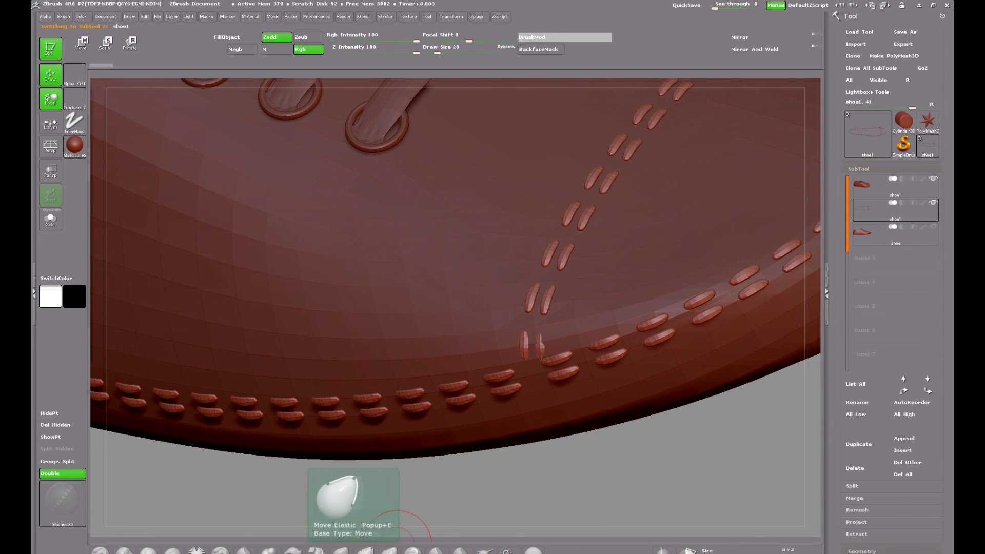
left_click(341, 551)
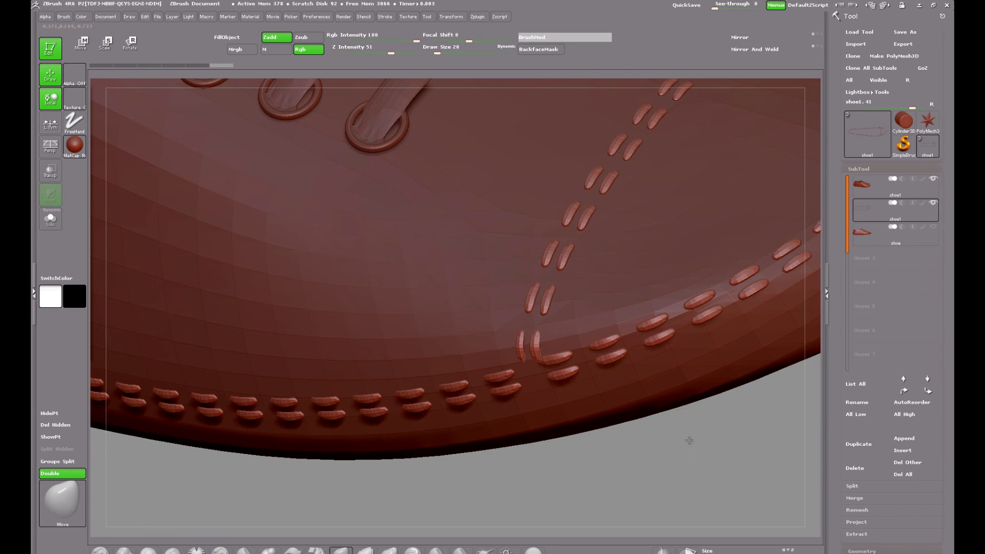
Adjust the toe cap seam's end stitches on the opposite side of the shoe with the Move brush, then check the stitching overall
left_click_drag(687, 439, 645, 267)
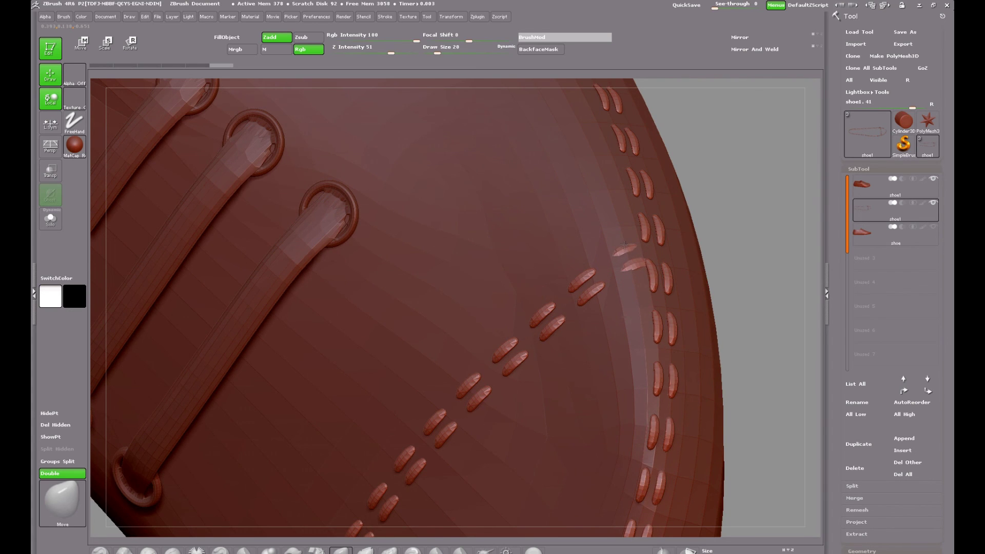
left_click_drag(743, 279, 769, 267)
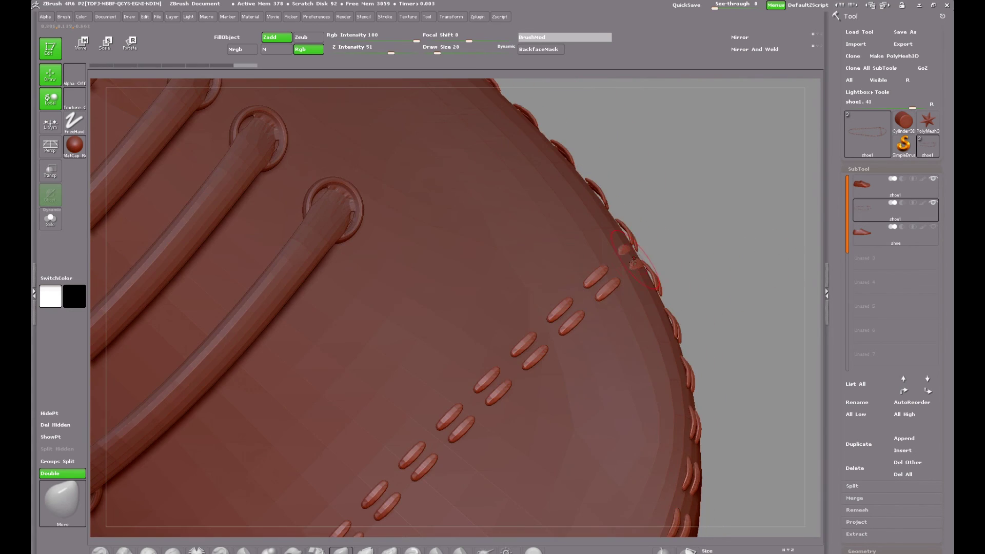
mouse_move(631, 263)
left_mouse_down()
mouse_move(622, 256)
mouse_move(656, 280)
mouse_move(684, 345)
left_mouse_up()
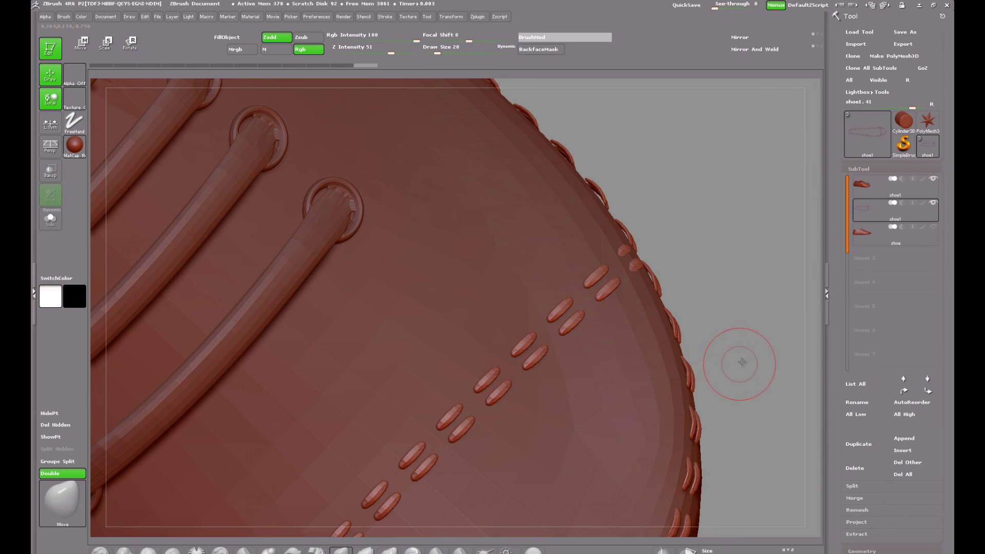
left_click_drag(741, 358, 746, 312)
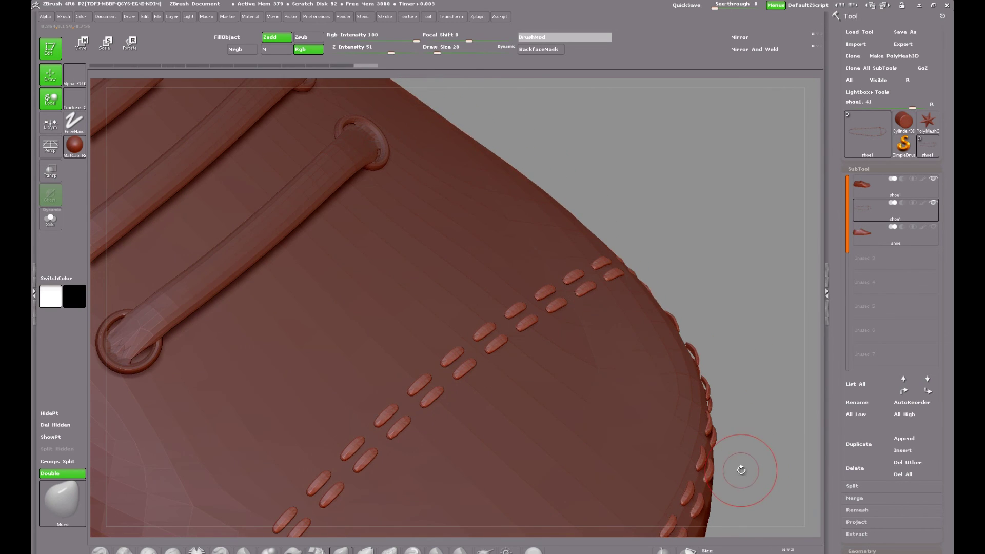
mouse_move(754, 446)
left_mouse_down("alt")
mouse_move(752, 431)
mouse_move(741, 460)
left_mouse_up("alt")
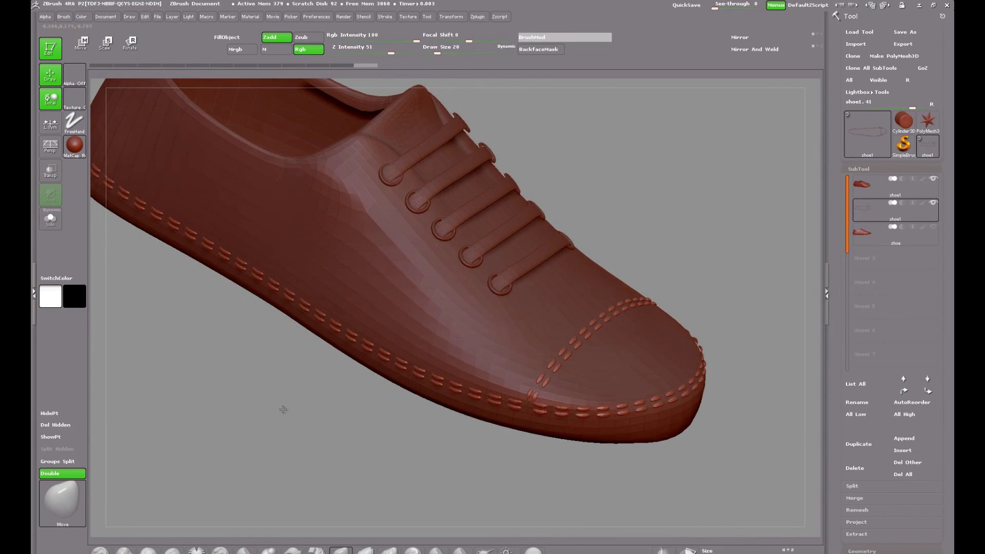